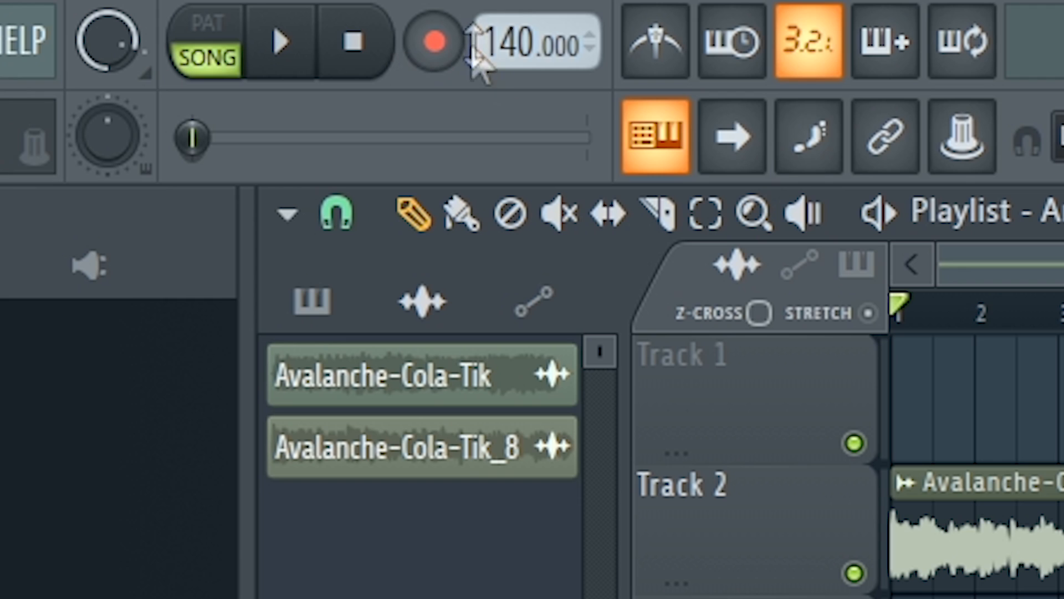
Step: Lower the project tempo for the Avalanche-Cola-Tik_8 sample on Track 2
{"action": "left_click_drag", "start_coordinate": [475, 53], "coordinate": [475, 83]}
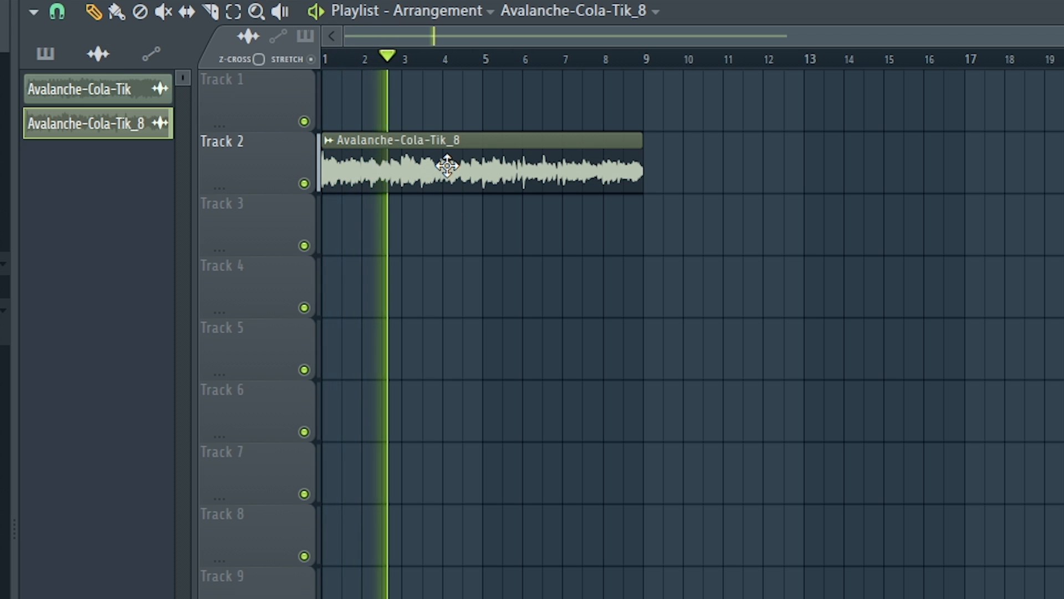
{"action": "scroll", "coordinate": [422, 77], "scroll_direction": "up", "scroll_amount": 2}
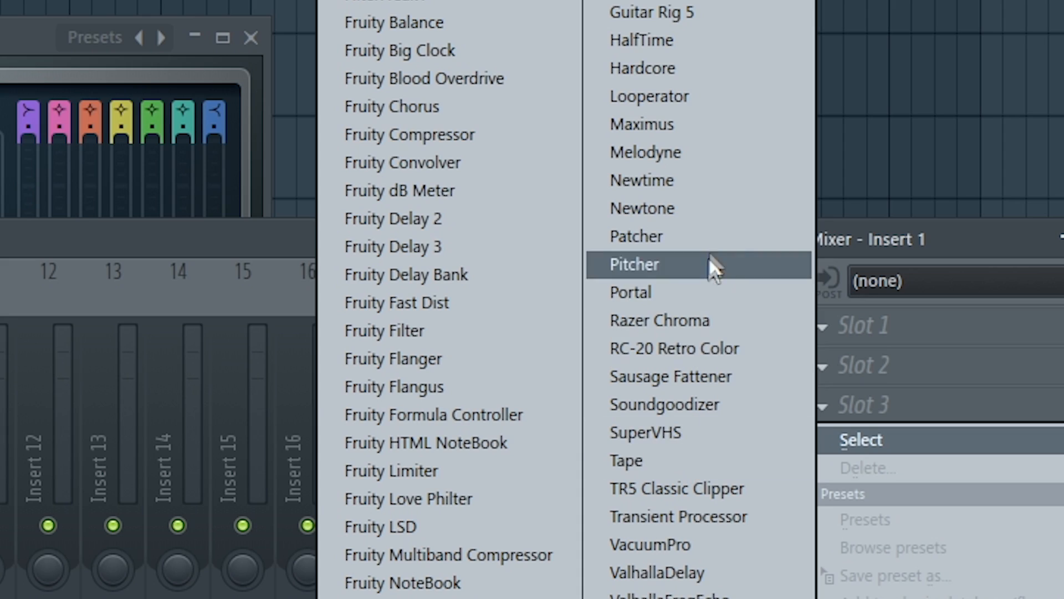
Step: Add RC-20 Retro Color to mixer Insert 1 and adjust its Wobble to a low amount
{"action": "left_click", "coordinate": [718, 348]}
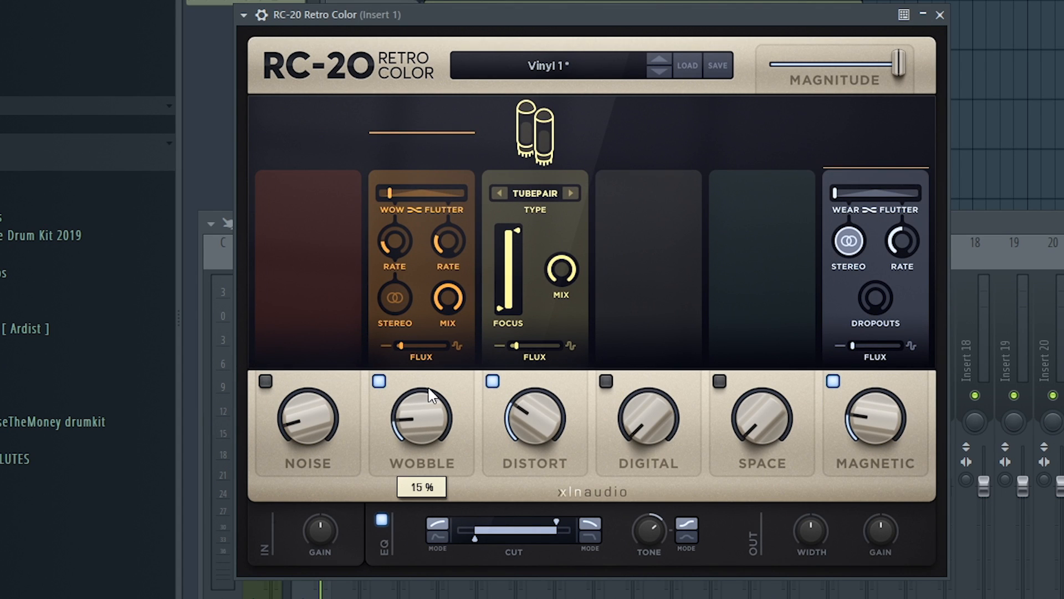
{"action": "left_click_drag", "start_coordinate": [428, 422], "coordinate": [428, 398]}
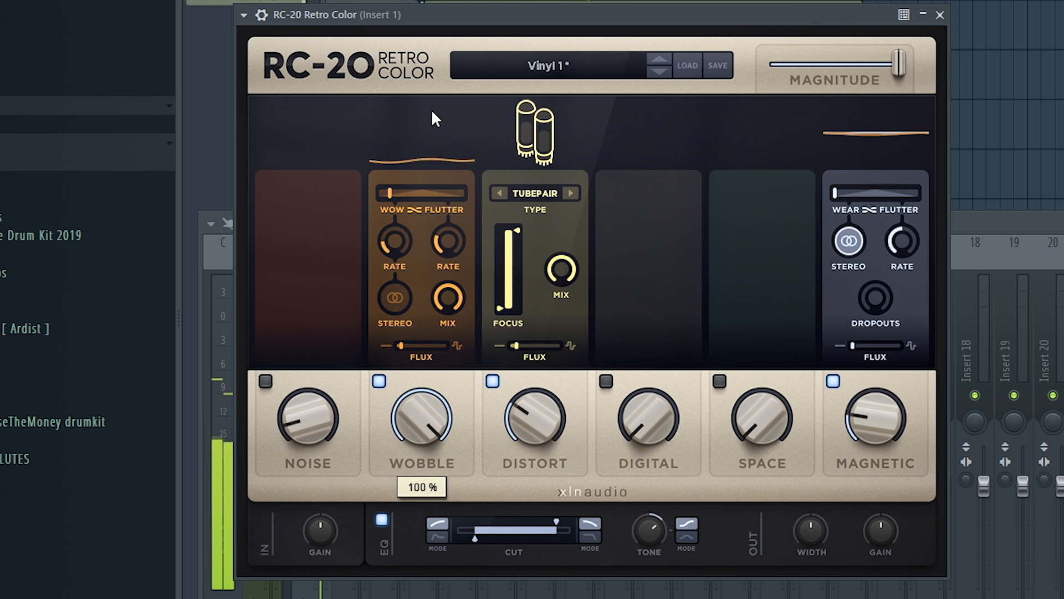
{"action": "left_click_drag", "start_coordinate": [431, 109], "coordinate": [431, 408]}
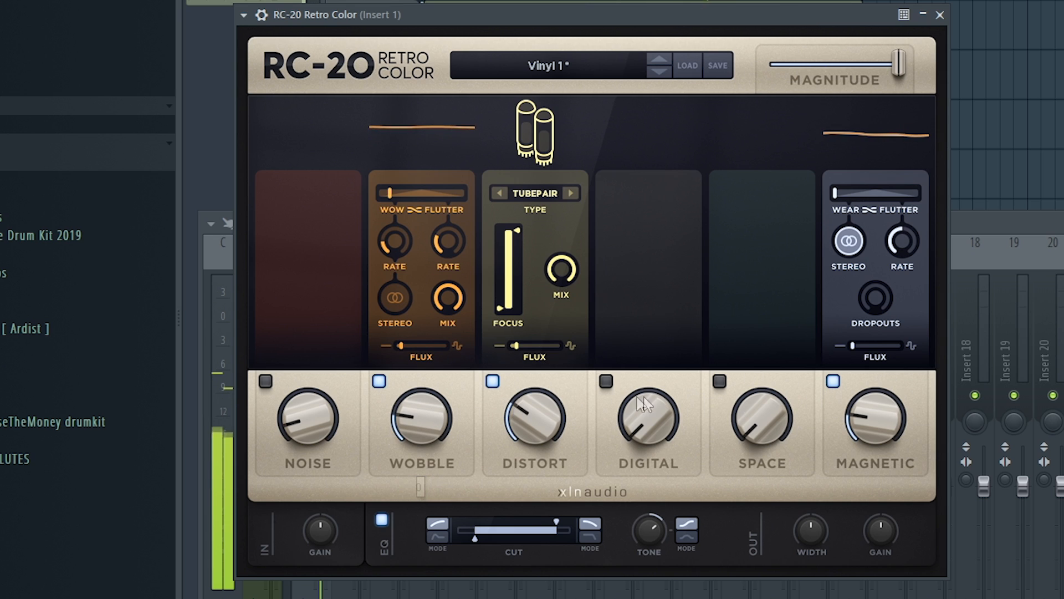
Step: In RC-20, set Distort to 24% with the Tubepair type and raise the Digital amount
{"action": "left_click", "coordinate": [501, 193]}
{"action": "left_click_drag", "start_coordinate": [524, 419], "coordinate": [521, 427]}
{"action": "left_click", "coordinate": [569, 194]}
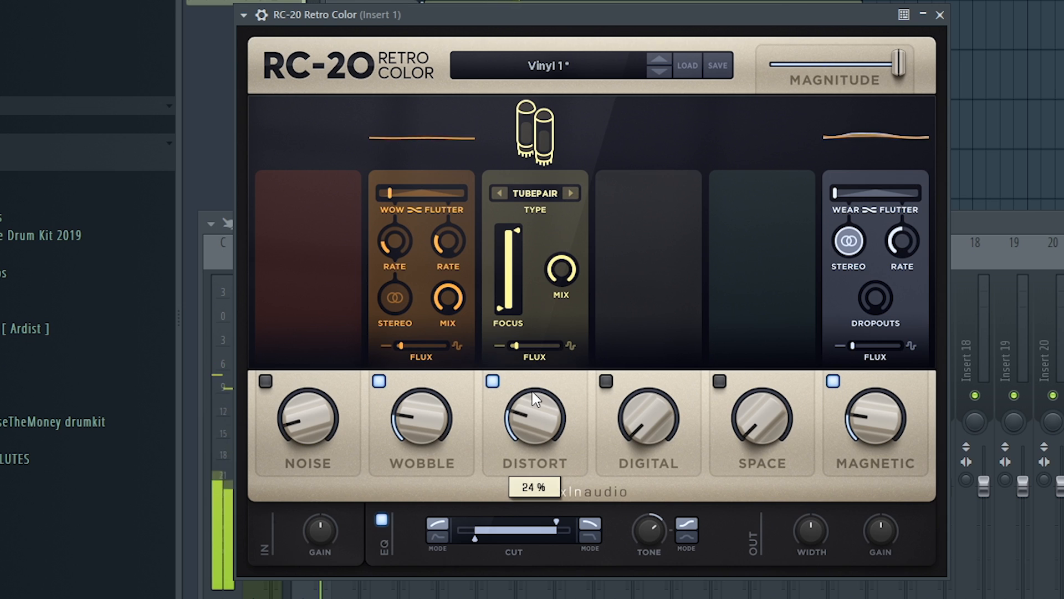
{"action": "left_click_drag", "start_coordinate": [652, 415], "coordinate": [648, 403]}
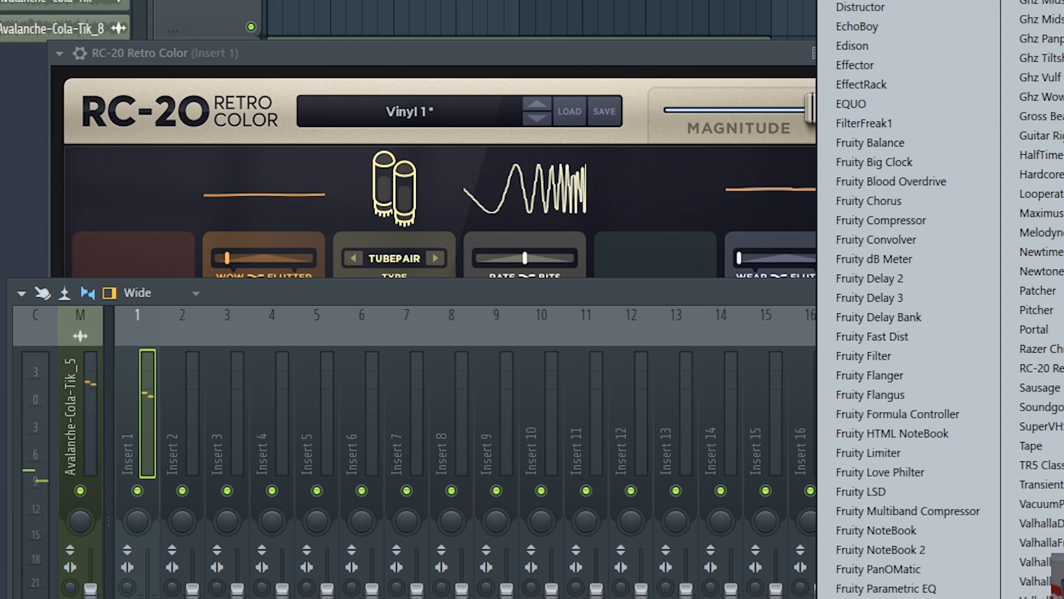
Step: Add ValhallaVintageVerb to Insert 1 and adjust its reverb Mix
{"action": "left_click", "coordinate": [1035, 581]}
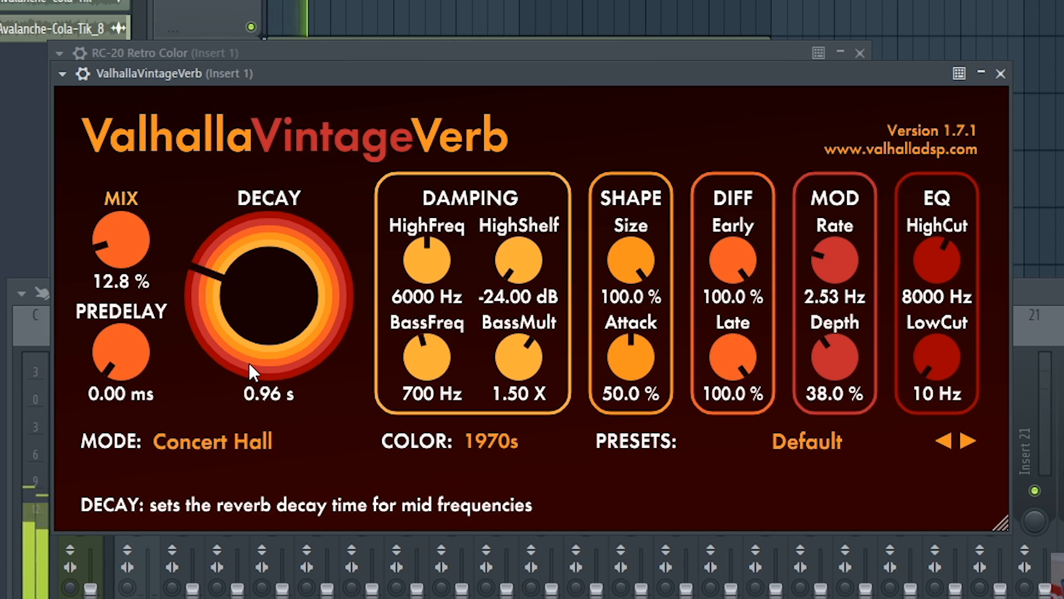
{"action": "left_click_drag", "start_coordinate": [123, 247], "coordinate": [129, 261]}
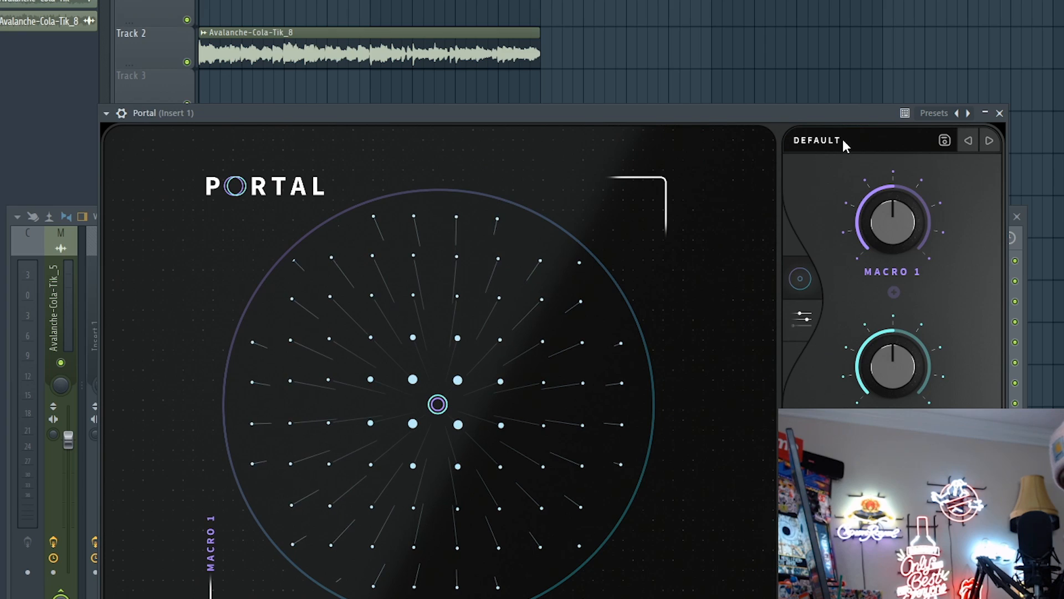
Step: Audition the Start Here presets in Portal, load Grain Swells and turn down its Speed macro
{"action": "left_click", "coordinate": [843, 141]}
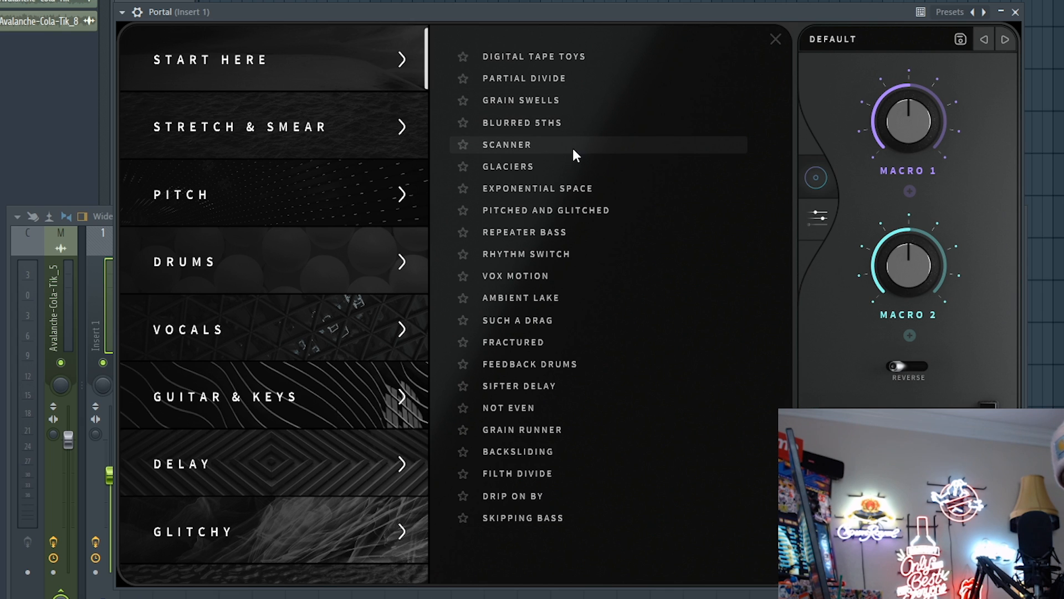
{"action": "left_click", "coordinate": [526, 78]}
{"action": "left_click", "coordinate": [566, 59]}
{"action": "left_click", "coordinate": [588, 101]}
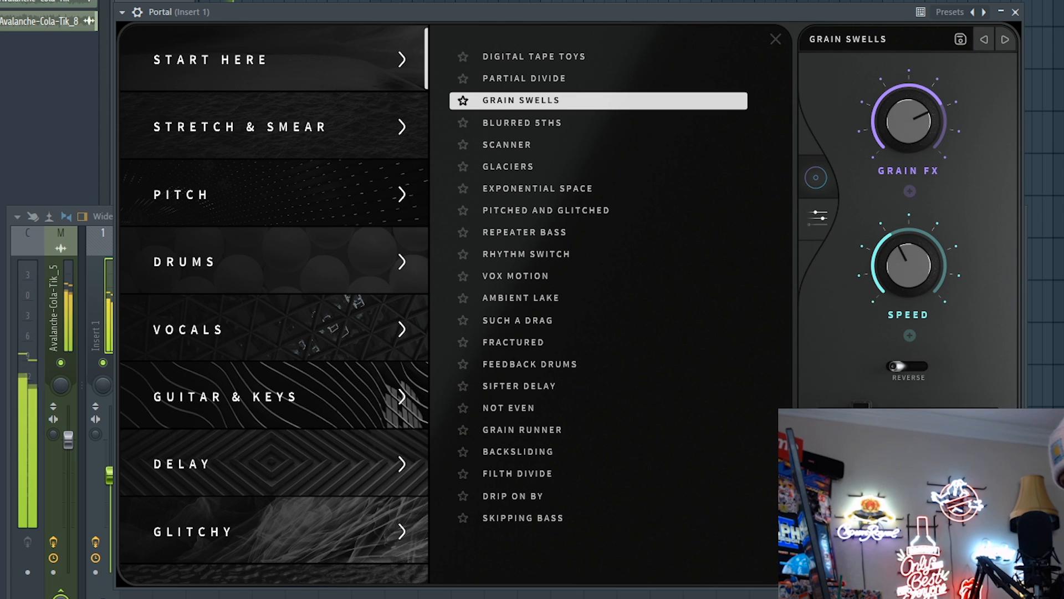
{"action": "left_click_drag", "start_coordinate": [905, 270], "coordinate": [902, 333]}
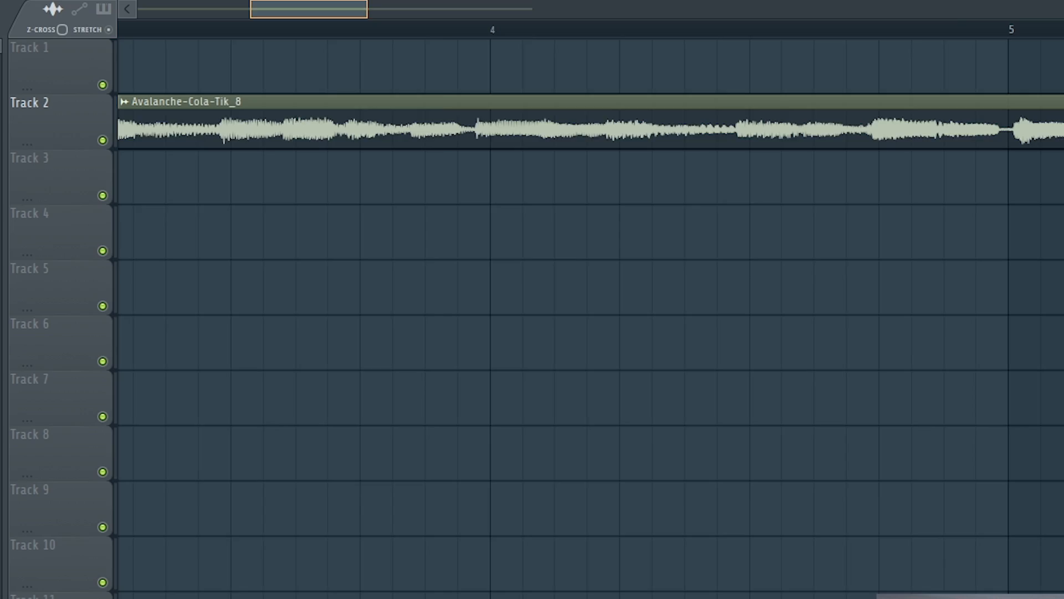
Step: Place zSampleTestDrumLoop from the Cxdy Go To folder at bar 1 on Track 4 and delete the extra copy after bar 9
{"action": "scroll", "coordinate": [591, 332], "scroll_direction": "down", "scroll_amount": 3}
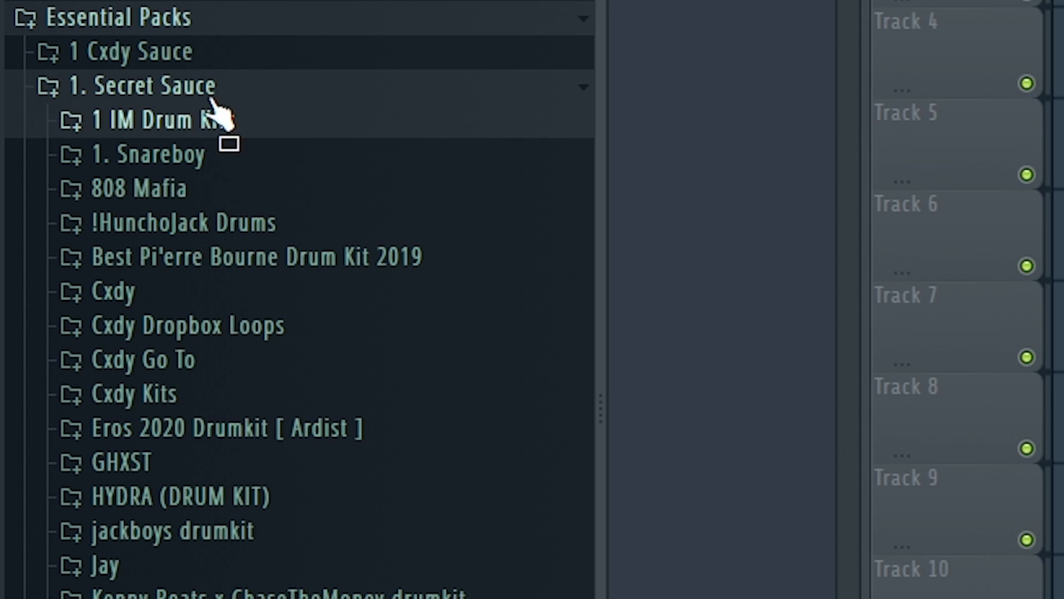
{"action": "scroll", "coordinate": [232, 111], "scroll_direction": "down", "scroll_amount": 3}
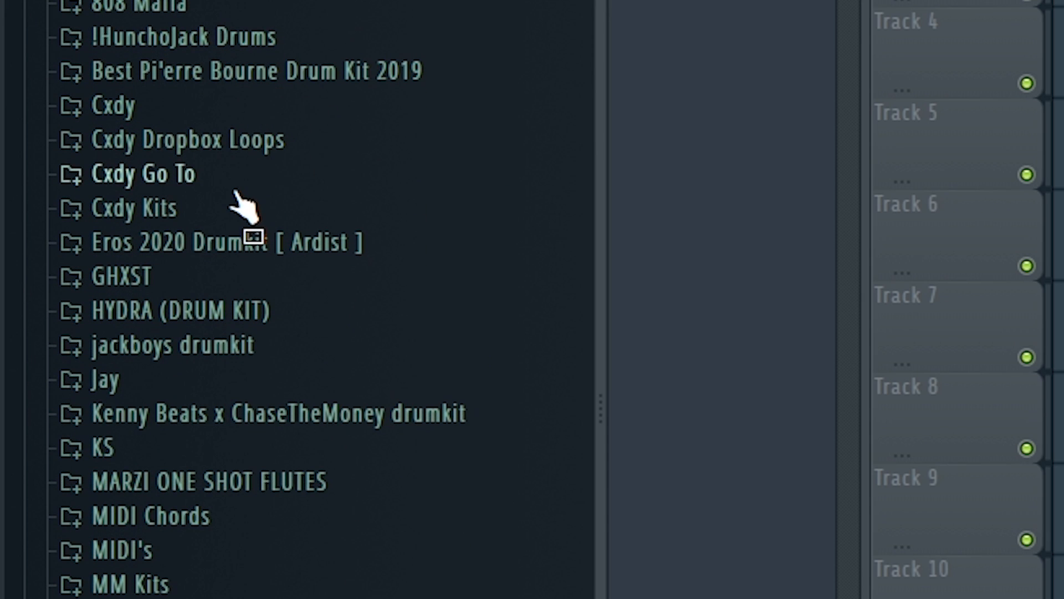
{"action": "left_click", "coordinate": [221, 178]}
{"action": "left_click_drag", "start_coordinate": [254, 381], "coordinate": [344, 288]}
{"action": "left_click_drag", "start_coordinate": [344, 288], "coordinate": [344, 288]}
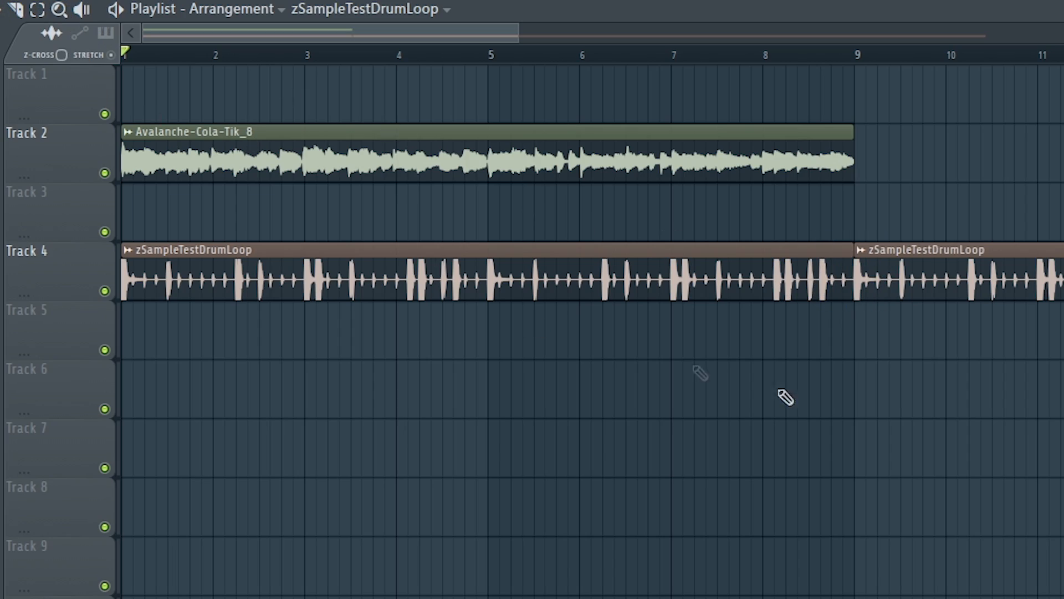
{"action": "right_click", "coordinate": [776, 161]}
{"action": "right_click", "coordinate": [830, 277]}
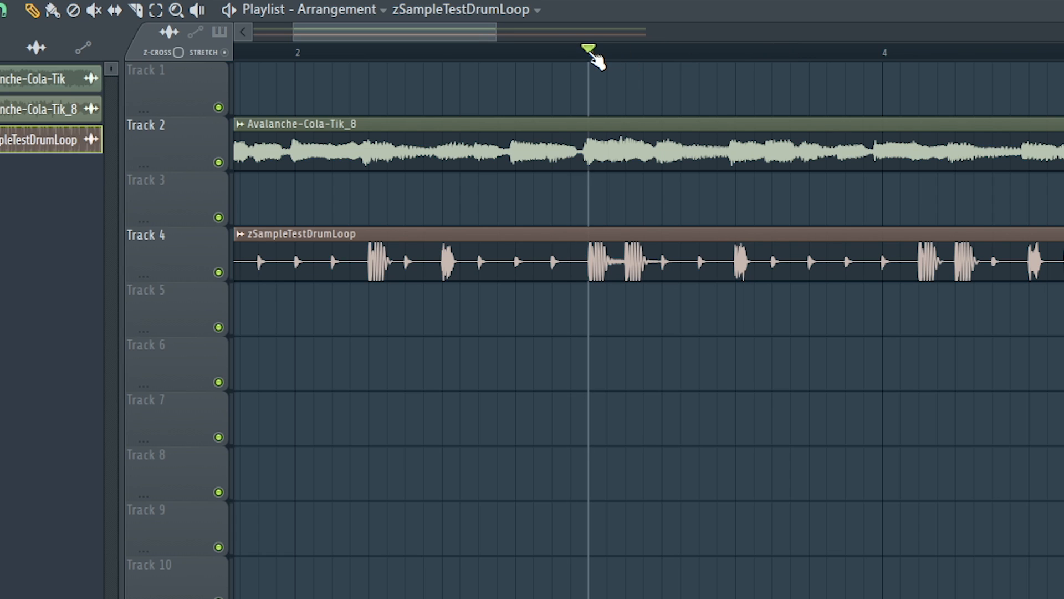
Step: Play the sample against the drum loop and slice the Avalanche-Cola-Tik_8 clip at bar 5
{"action": "key", "text": "space"}
{"action": "left_click_drag", "start_coordinate": [460, 33], "coordinate": [502, 37]}
{"action": "mouse_move", "coordinate": [388, 33]}
{"action": "left_mouse_down"}
{"action": "mouse_move", "coordinate": [392, 43]}
{"action": "mouse_move", "coordinate": [388, 32]}
{"action": "left_mouse_up"}
{"action": "key", "text": "space"}
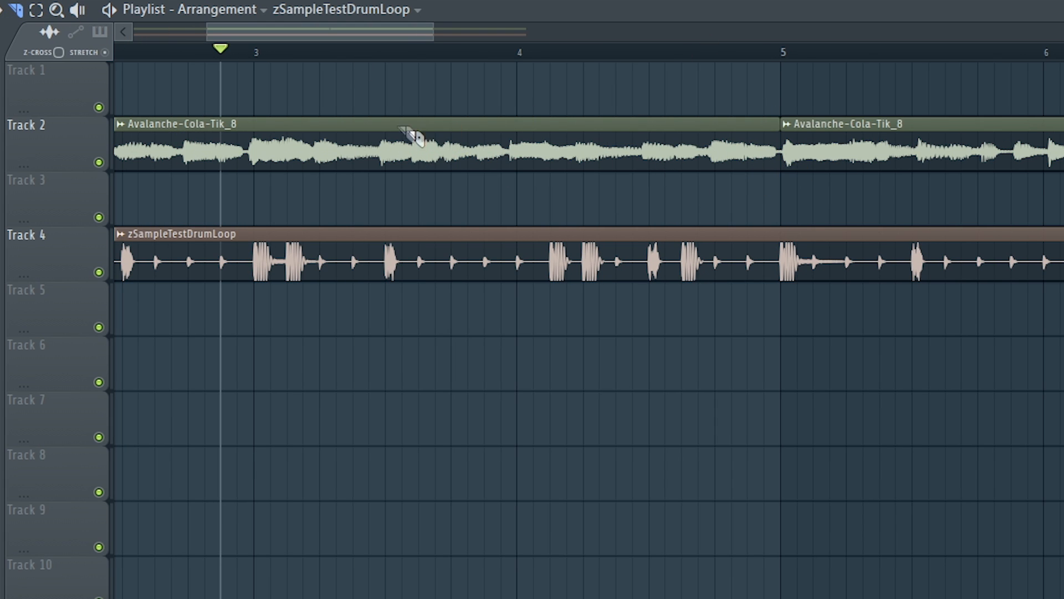
Step: Play the arrangement near bar 8 to check the sample's timing against the drum loop
{"action": "scroll", "coordinate": [368, 67], "scroll_direction": "down", "scroll_amount": 2}
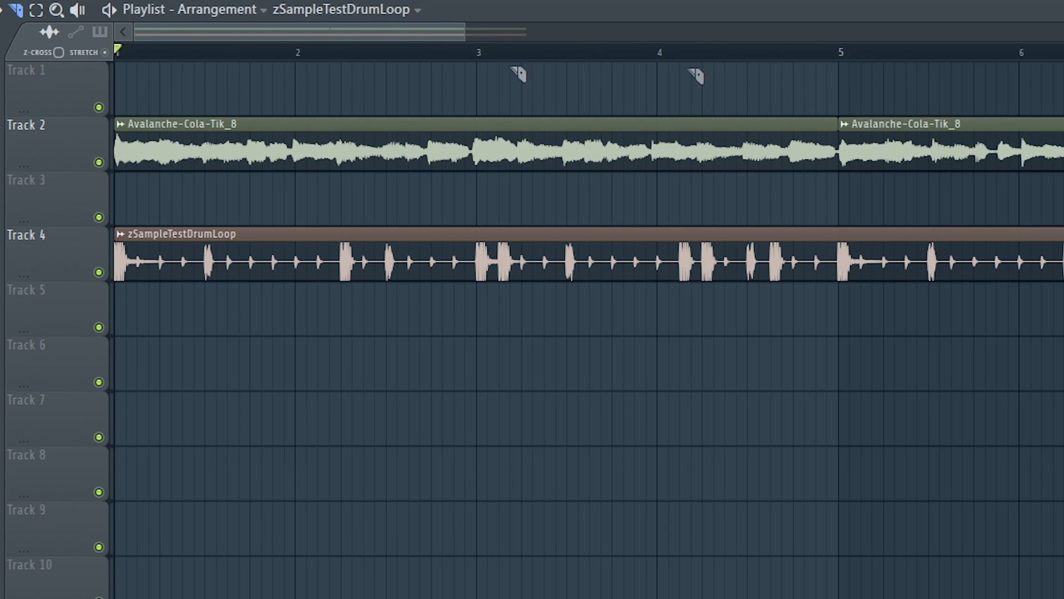
{"action": "scroll", "coordinate": [519, 72], "scroll_direction": "right", "scroll_amount": 6}
{"action": "scroll", "coordinate": [570, 52], "scroll_direction": "left", "scroll_amount": 4}
{"action": "left_click_drag", "start_coordinate": [377, 58], "coordinate": [856, 58]}
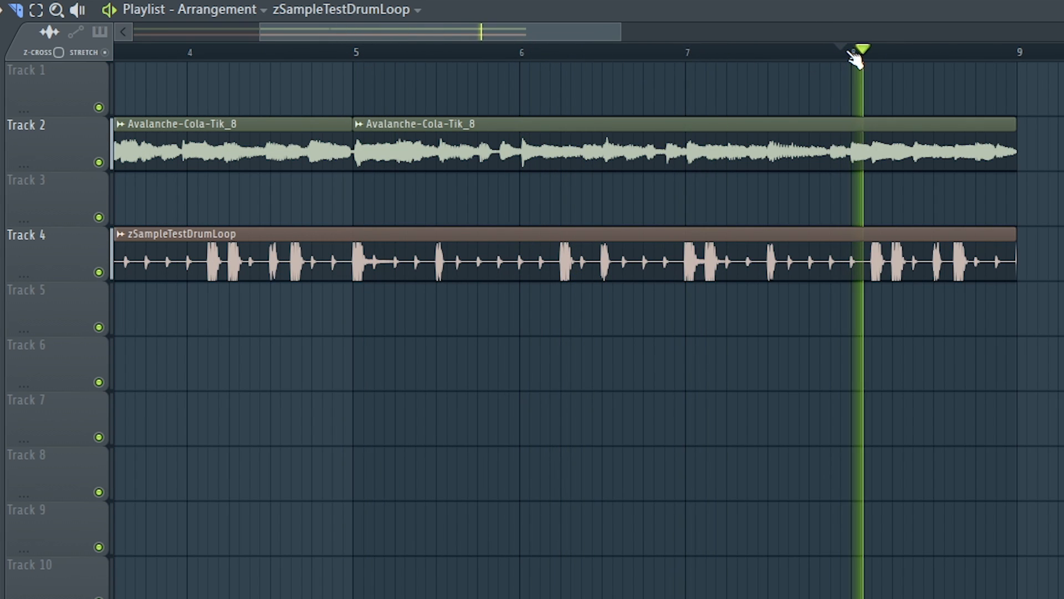
{"action": "key", "text": "space"}
{"action": "scroll", "coordinate": [853, 57], "scroll_direction": "left", "scroll_amount": 4}
{"action": "scroll", "coordinate": [599, 81], "scroll_direction": "up", "scroll_amount": 1}
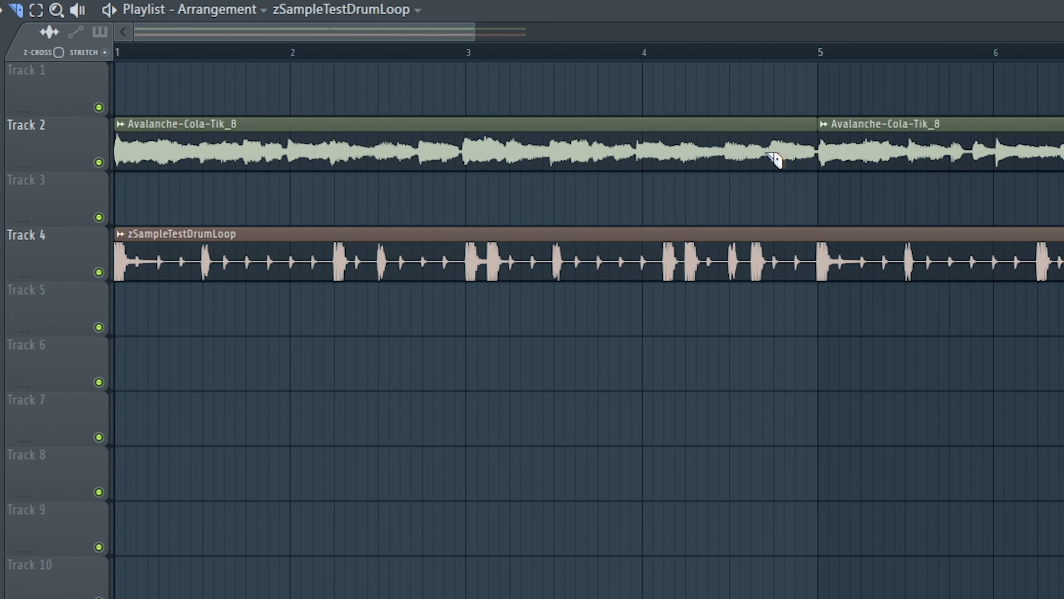
Step: Make the Avalanche-Cola-Tik_8 clip after bar 5 unique and stretch the first clip until its hits align with the drum loop
{"action": "right_click", "coordinate": [823, 122]}
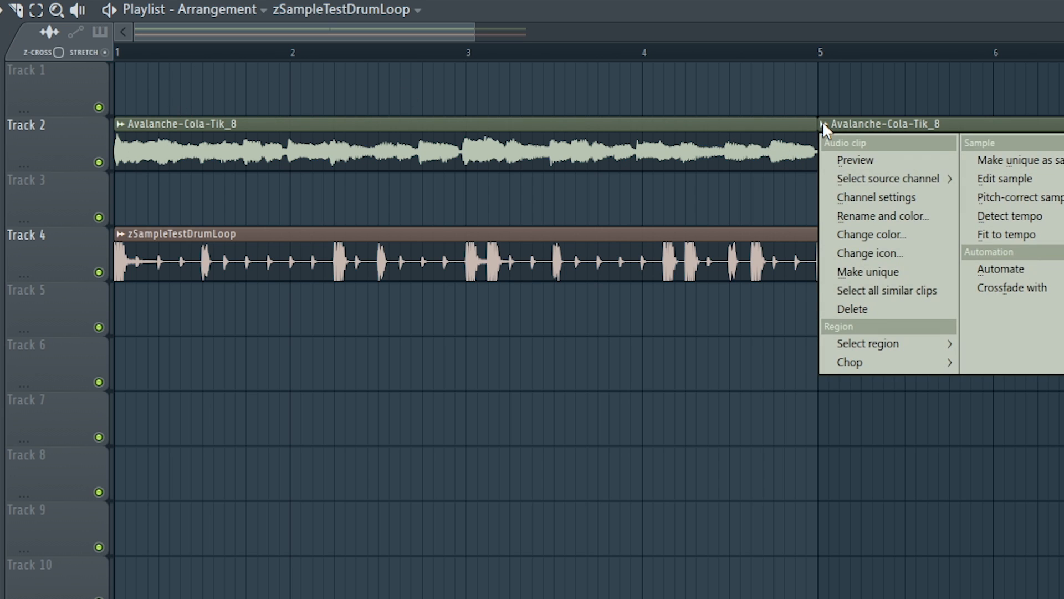
{"action": "left_click", "coordinate": [920, 271]}
{"action": "scroll", "coordinate": [704, 63], "scroll_direction": "up", "scroll_amount": 4}
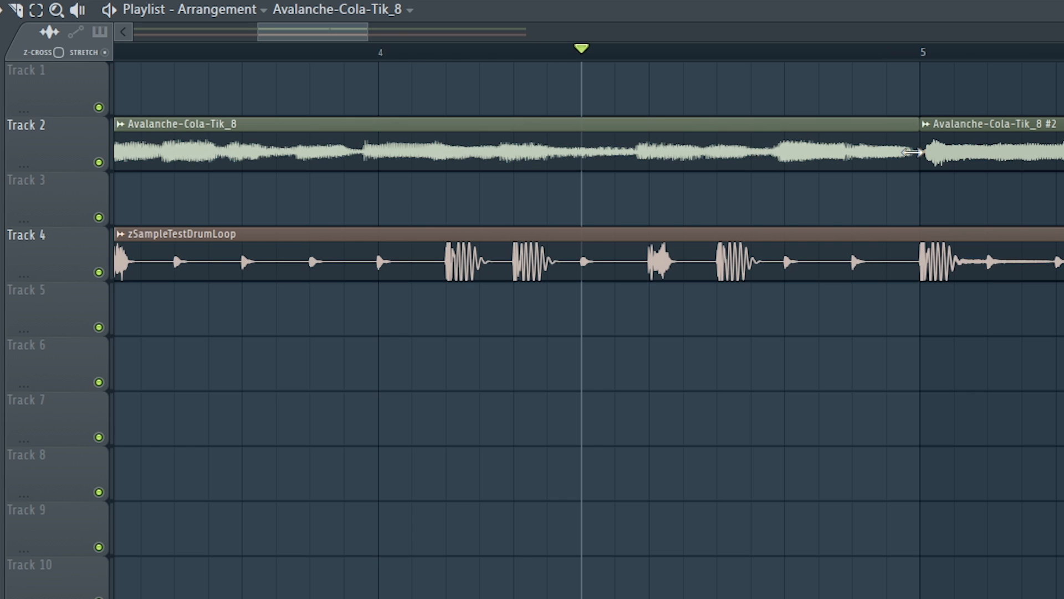
{"action": "left_click_drag", "start_coordinate": [748, 162], "coordinate": [804, 162]}
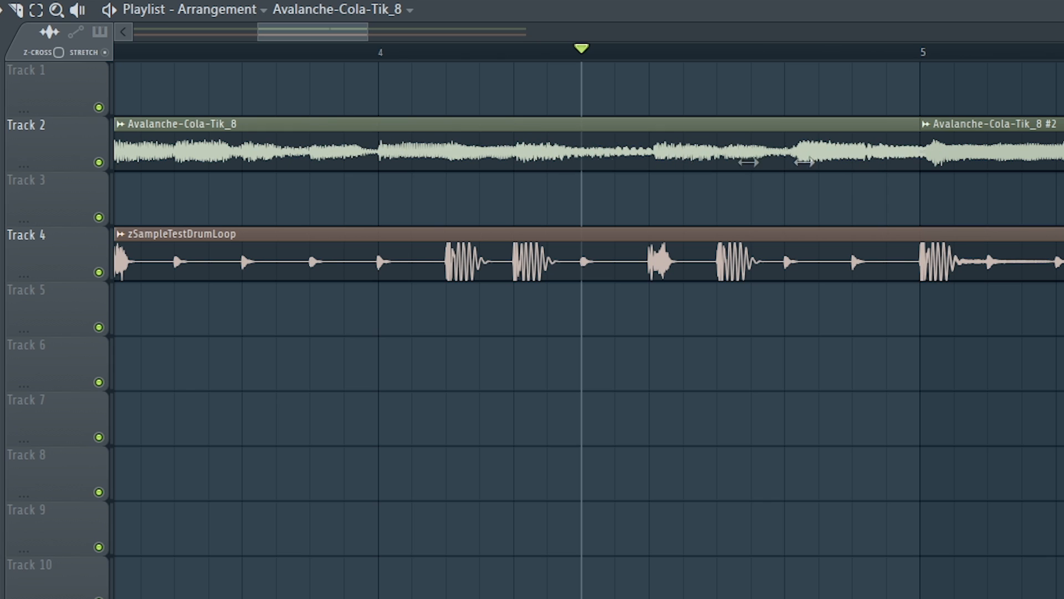
{"action": "left_click_drag", "start_coordinate": [920, 149], "coordinate": [941, 149]}
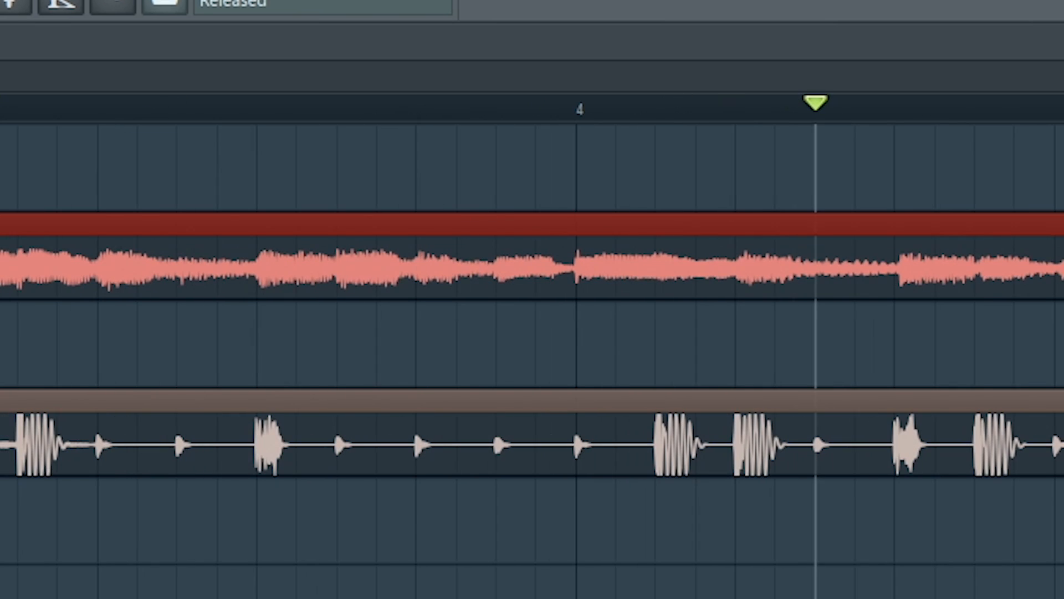
{"action": "scroll", "coordinate": [532, 344], "scroll_direction": "left", "scroll_amount": 8}
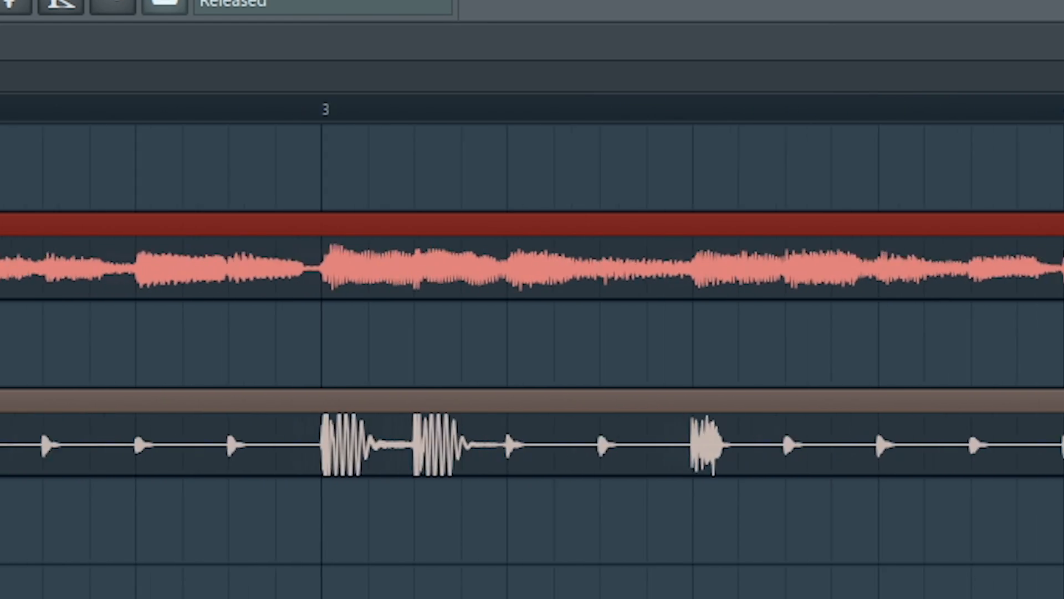
{"action": "scroll", "coordinate": [532, 344], "scroll_direction": "left", "scroll_amount": 3}
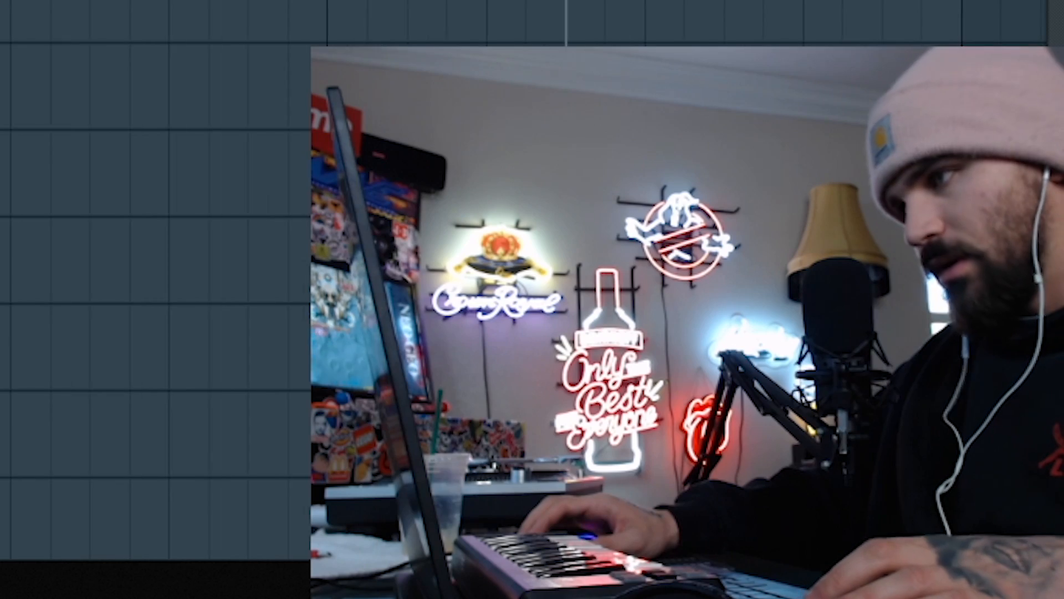
{"action": "scroll", "coordinate": [532, 299], "scroll_direction": "up", "scroll_amount": 3}
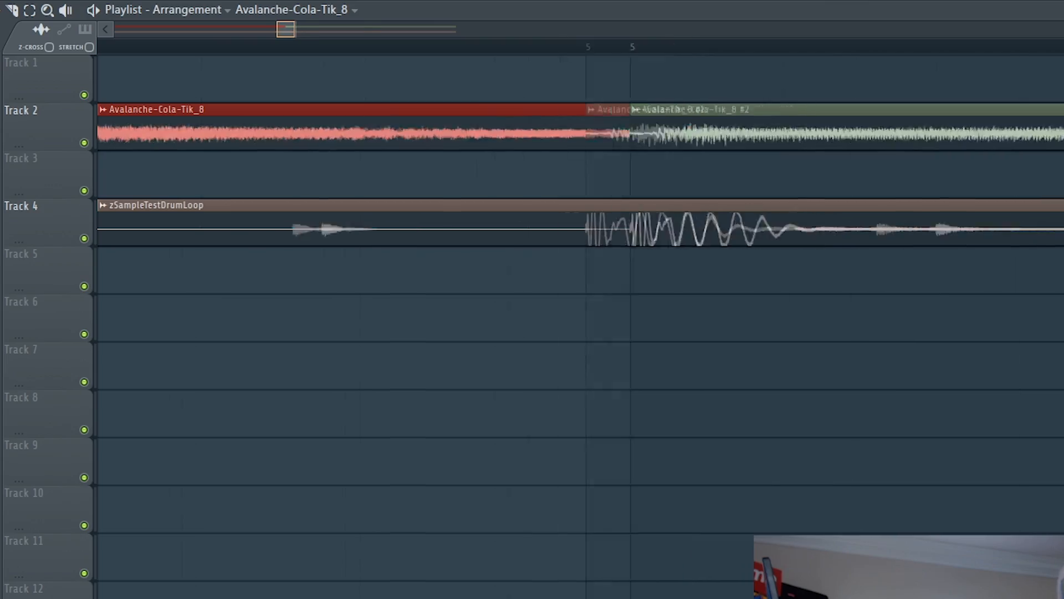
{"action": "scroll", "coordinate": [554, 222], "scroll_direction": "down", "scroll_amount": 3}
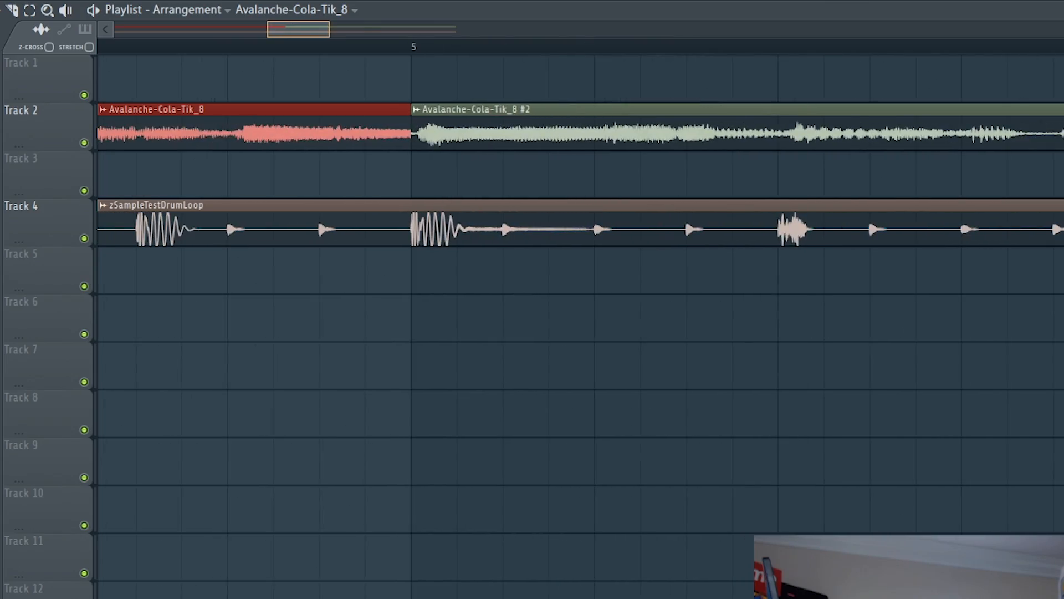
Step: Play the second Avalanche clip from bar 5 and stretch its end near bar 9 so its hits align with the drum loop
{"action": "scroll", "coordinate": [581, 311], "scroll_direction": "right", "scroll_amount": 3}
{"action": "left_click", "coordinate": [394, 45]}
{"action": "key", "text": "space"}
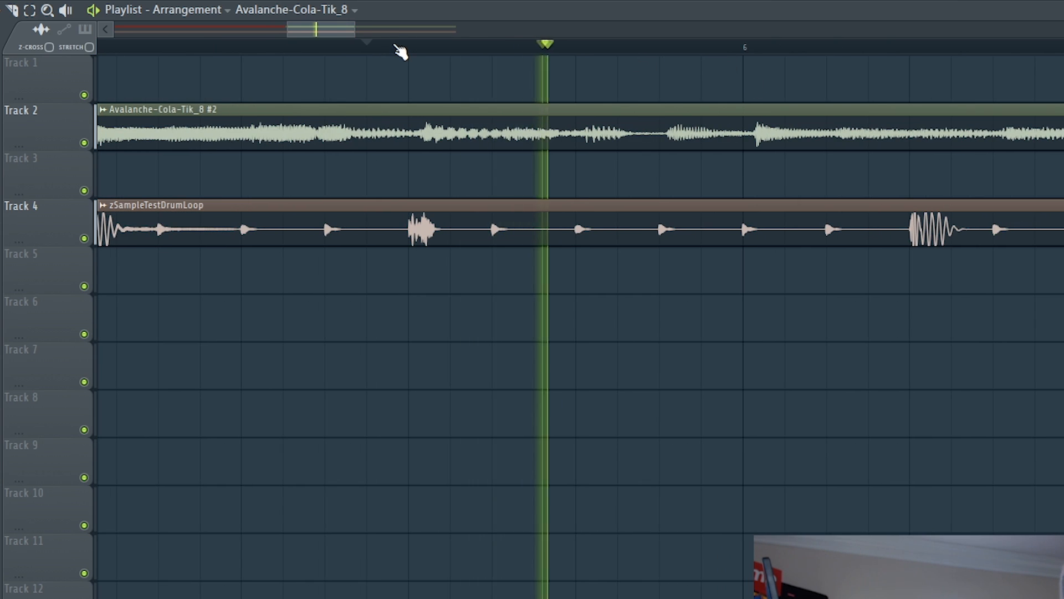
{"action": "scroll", "coordinate": [581, 310], "scroll_direction": "right", "scroll_amount": 2}
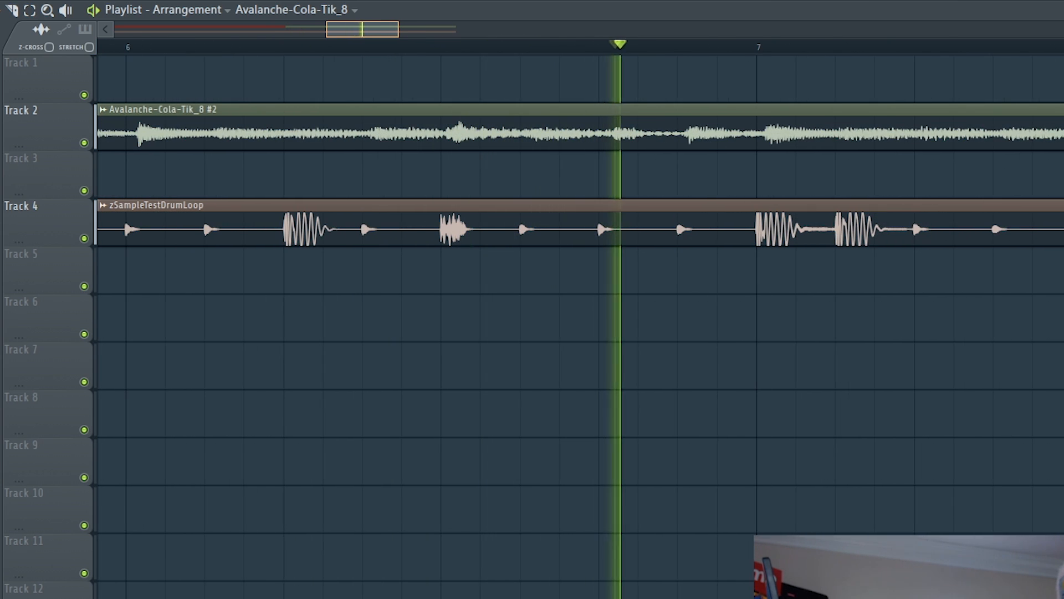
{"action": "scroll", "coordinate": [581, 327], "scroll_direction": "right", "scroll_amount": 3}
{"action": "scroll", "coordinate": [581, 327], "scroll_direction": "right", "scroll_amount": 3}
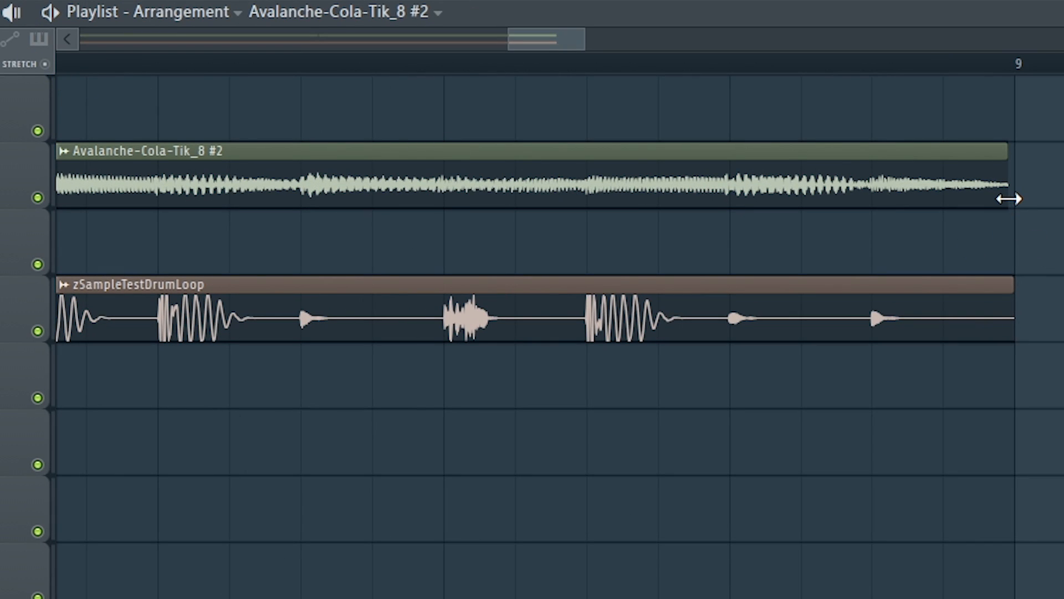
{"action": "double_click", "coordinate": [1006, 191]}
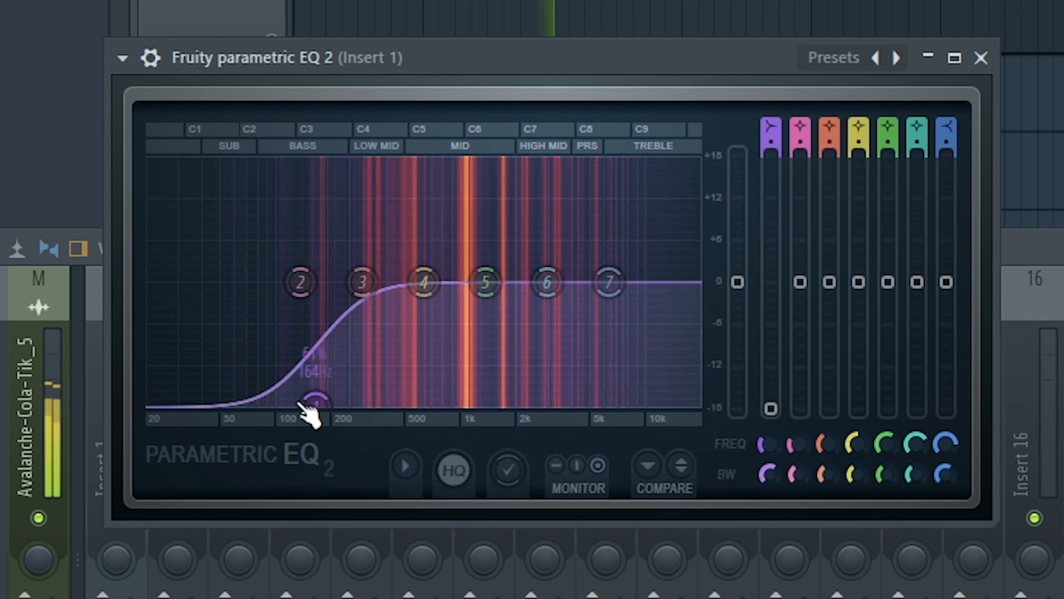
Step: Shape the sample in Fruity parametric EQ 2 with a low cut at 178 Hz, band 7 at about -6 dB and band 5 boosted
{"action": "left_click_drag", "start_coordinate": [308, 409], "coordinate": [332, 401]}
{"action": "left_click_drag", "start_coordinate": [609, 281], "coordinate": [614, 298]}
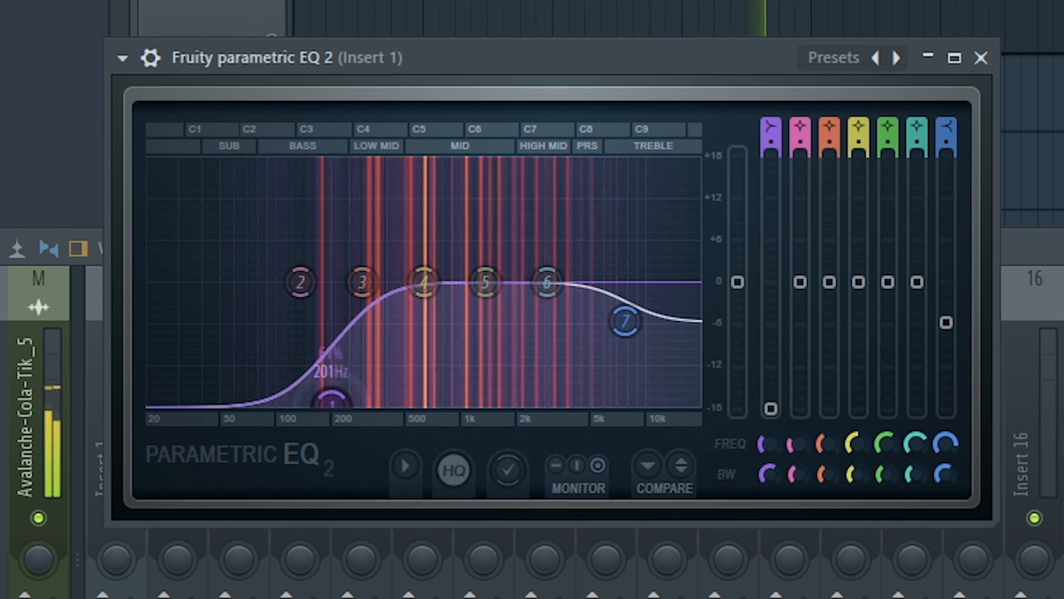
{"action": "left_click_drag", "start_coordinate": [360, 402], "coordinate": [322, 402]}
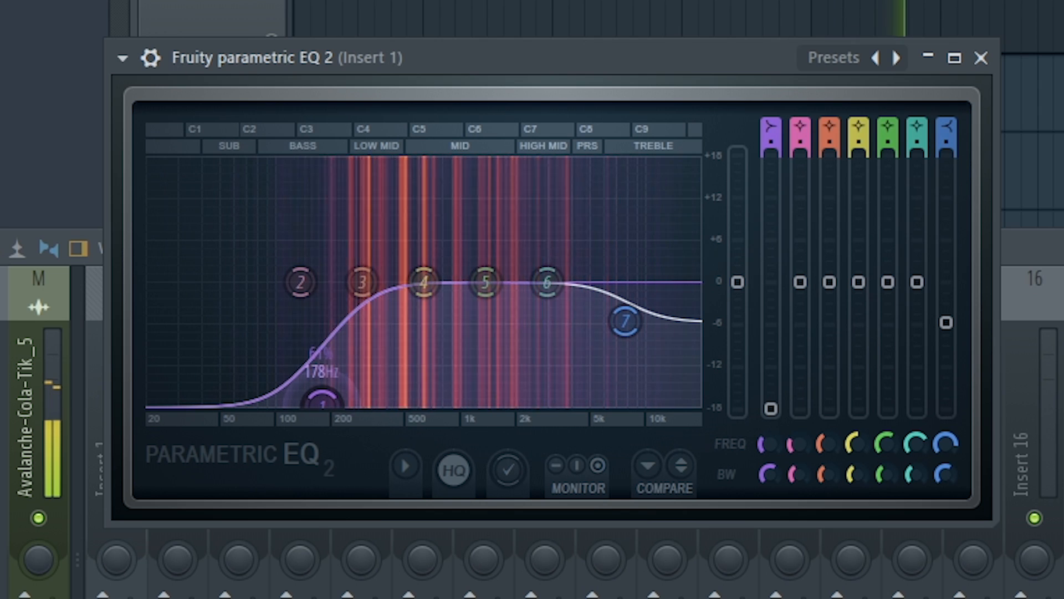
{"action": "left_click_drag", "start_coordinate": [486, 282], "coordinate": [549, 233]}
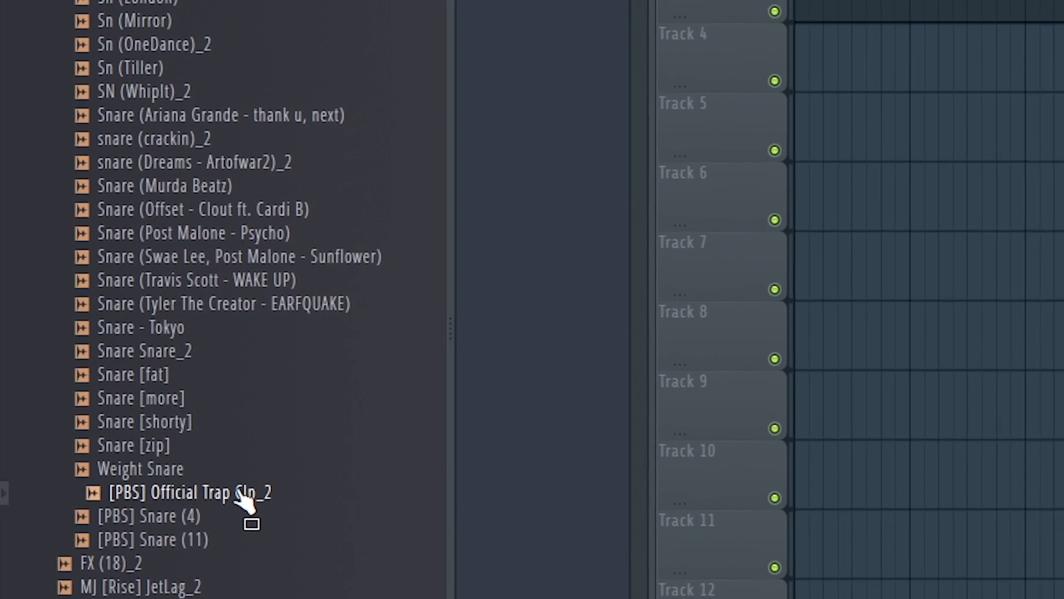
Step: Add the [PBS] Official Trap Clp_2 sample as a channel and place a clap on the third beat of bars 1 to 4
{"action": "mouse_move", "coordinate": [242, 496]}
{"action": "left_mouse_down"}
{"action": "mouse_move", "coordinate": [435, 28]}
{"action": "mouse_move", "coordinate": [381, 68]}
{"action": "mouse_move", "coordinate": [388, 35]}
{"action": "left_mouse_up"}
{"action": "left_click", "coordinate": [611, 33]}
{"action": "left_click", "coordinate": [866, 33]}
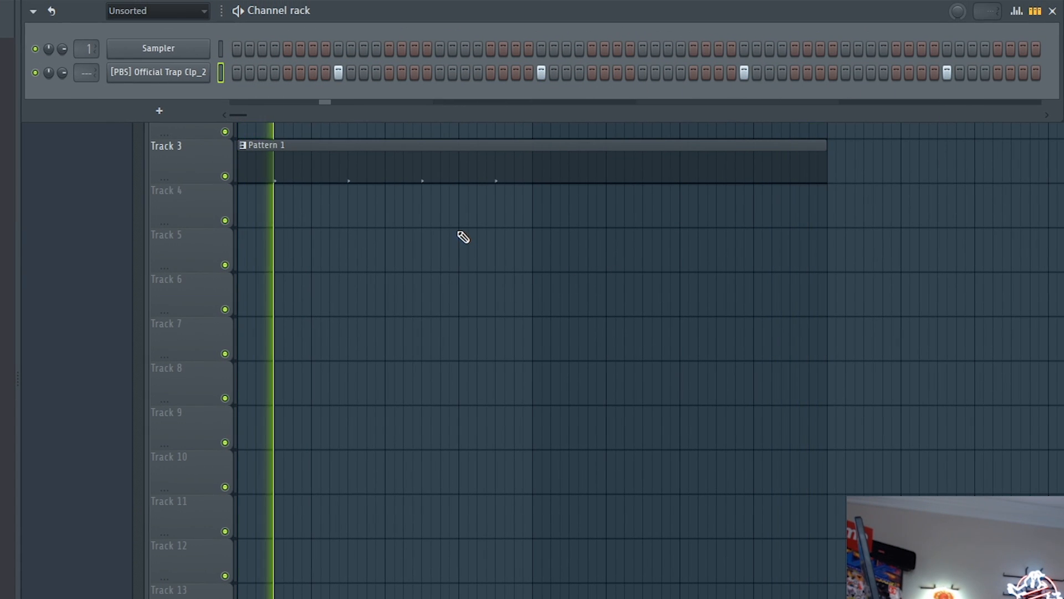
Step: Duplicate the clap notes into bars 5 to 8 and add [PBS] Snare (11) hits near the ends of bars 4 and 8
{"action": "right_click", "coordinate": [241, 86]}
{"action": "left_click", "coordinate": [252, 72]}
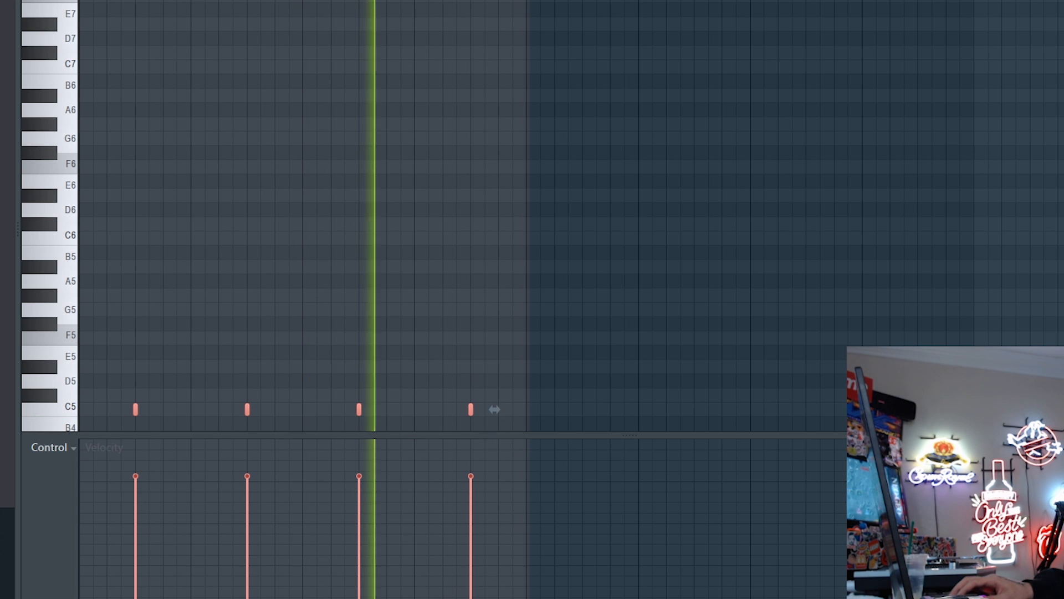
{"action": "key", "text": "ctrl+b"}
{"action": "key", "text": "ctrl+a"}
{"action": "key", "text": "space"}
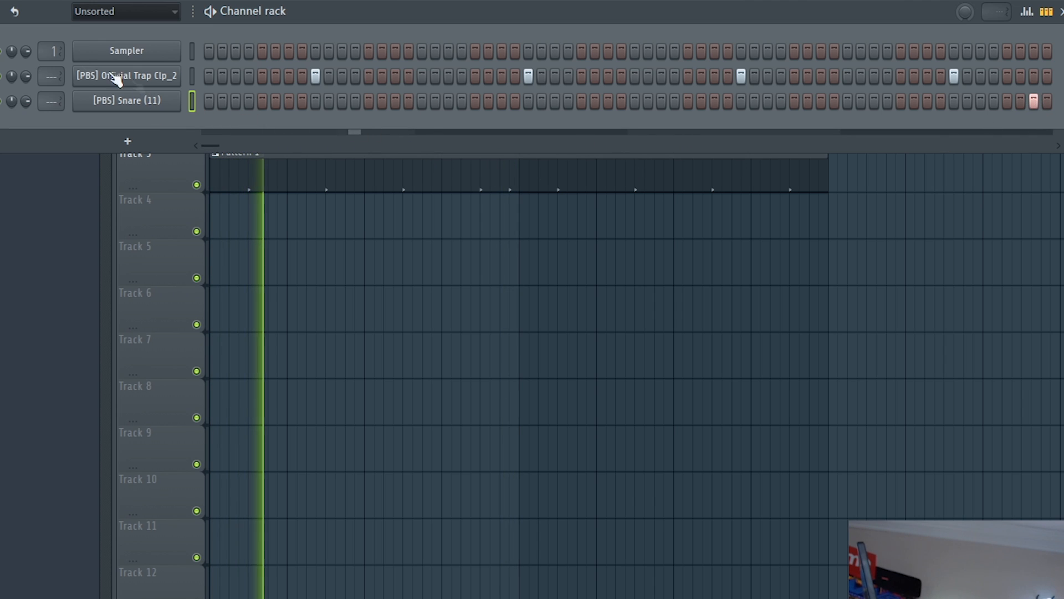
{"action": "left_click", "coordinate": [15, 12]}
{"action": "left_click", "coordinate": [65, 58]}
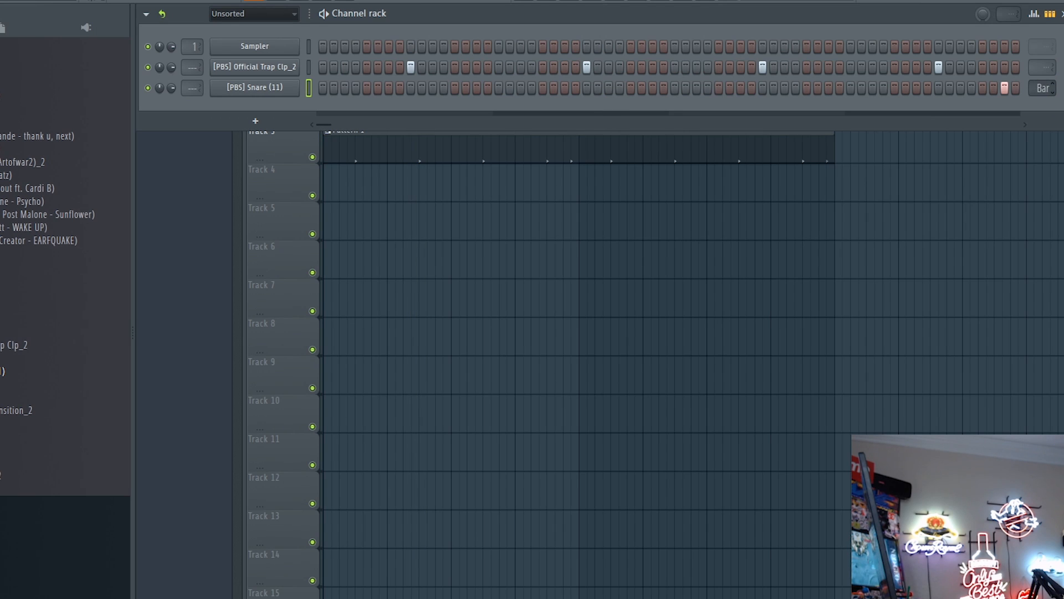
Step: Load the kookup - trapessential hihat sample from the Go To 2 HiHats folder and give it a fade-out
{"action": "left_click", "coordinate": [9, 242]}
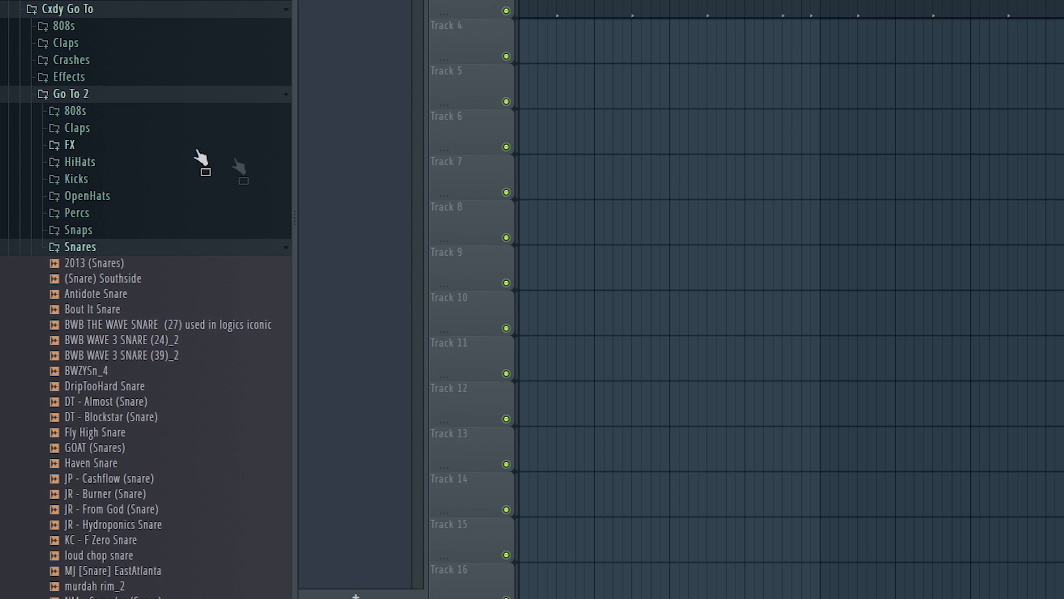
{"action": "left_click", "coordinate": [134, 167]}
{"action": "scroll", "coordinate": [224, 208], "scroll_direction": "down", "scroll_amount": 5}
{"action": "scroll", "coordinate": [139, 327], "scroll_direction": "down", "scroll_amount": 4}
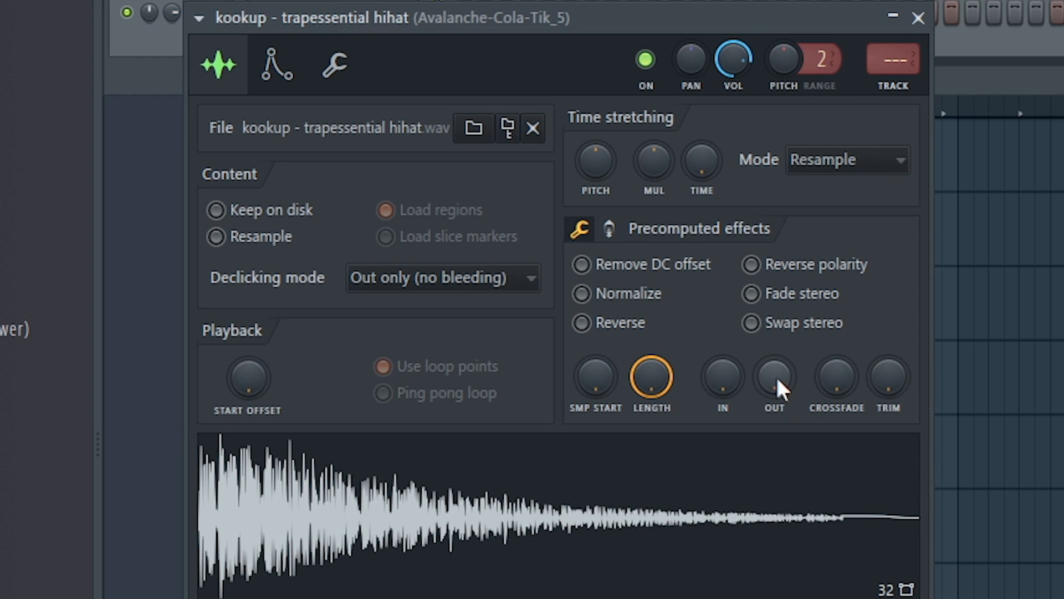
{"action": "left_click_drag", "start_coordinate": [778, 383], "coordinate": [968, 230]}
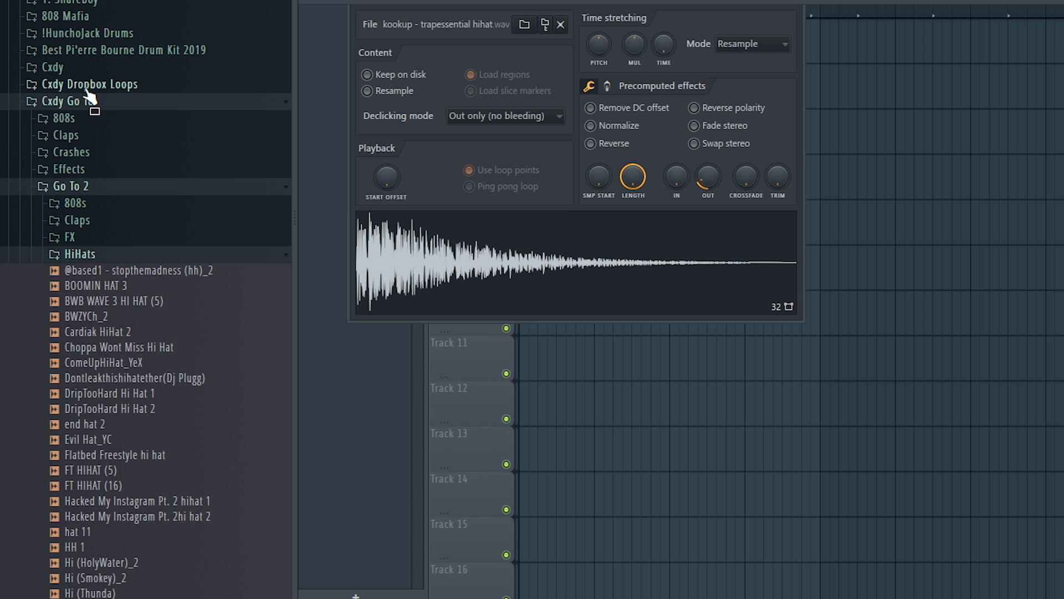
Step: Import the HH 140 bpm MIDI pattern from the Cxdy - Hi Hat God KiNdA kit's Not As Simple folder into the hi-hat channel
{"action": "left_click", "coordinate": [106, 105]}
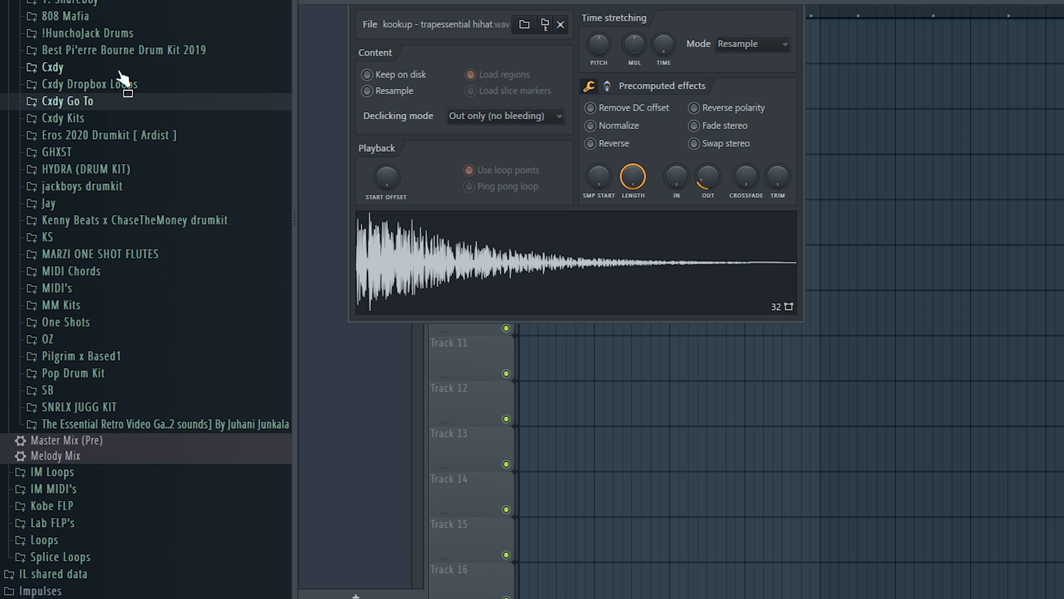
{"action": "left_click", "coordinate": [66, 117]}
{"action": "left_click", "coordinate": [197, 188]}
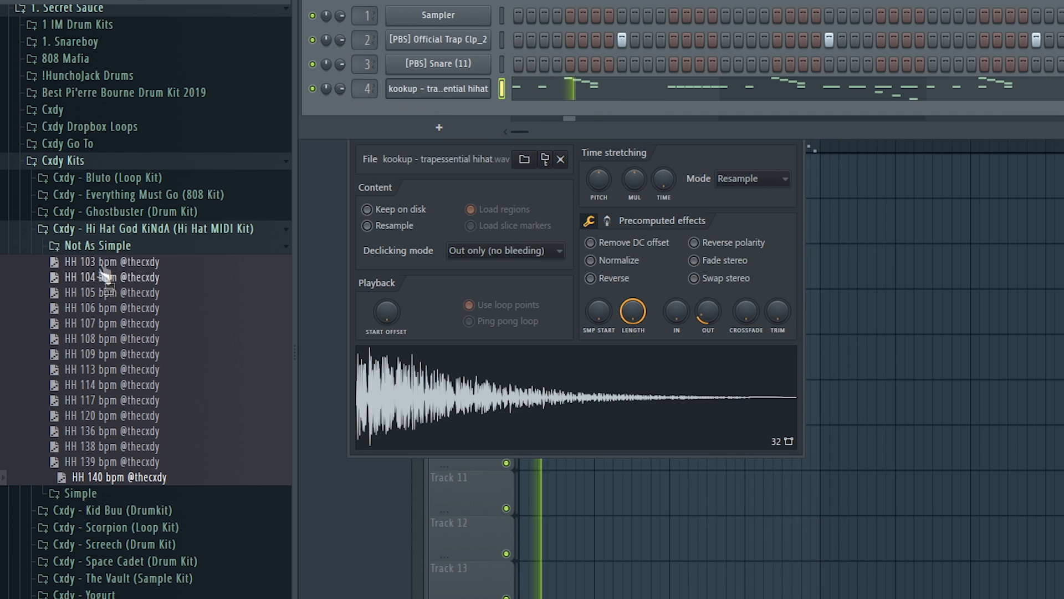
{"action": "left_click", "coordinate": [107, 228]}
{"action": "left_click", "coordinate": [107, 162]}
{"action": "left_click", "coordinate": [105, 163]}
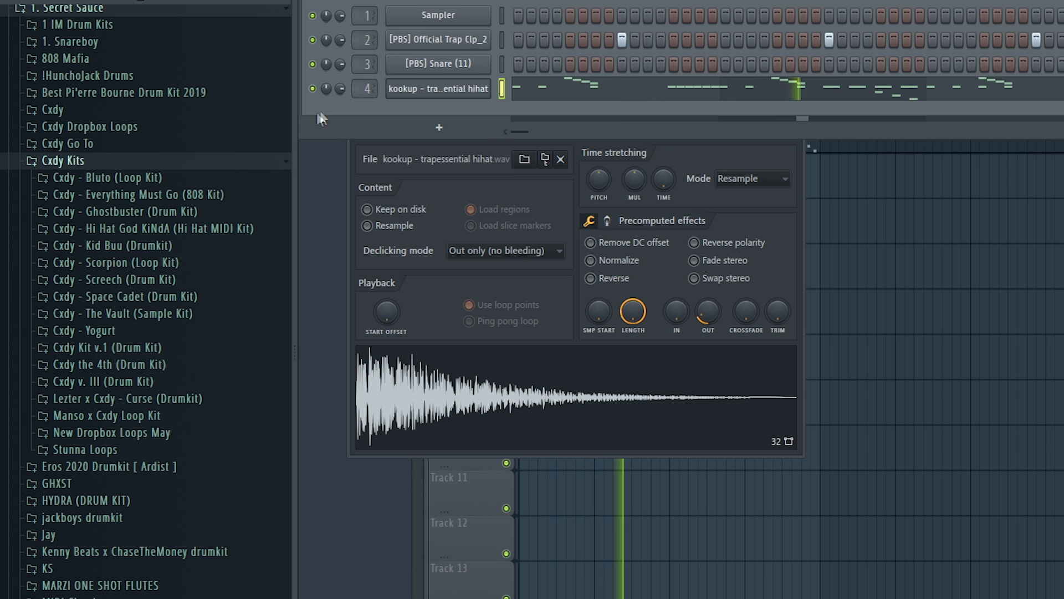
{"action": "left_click", "coordinate": [107, 161]}
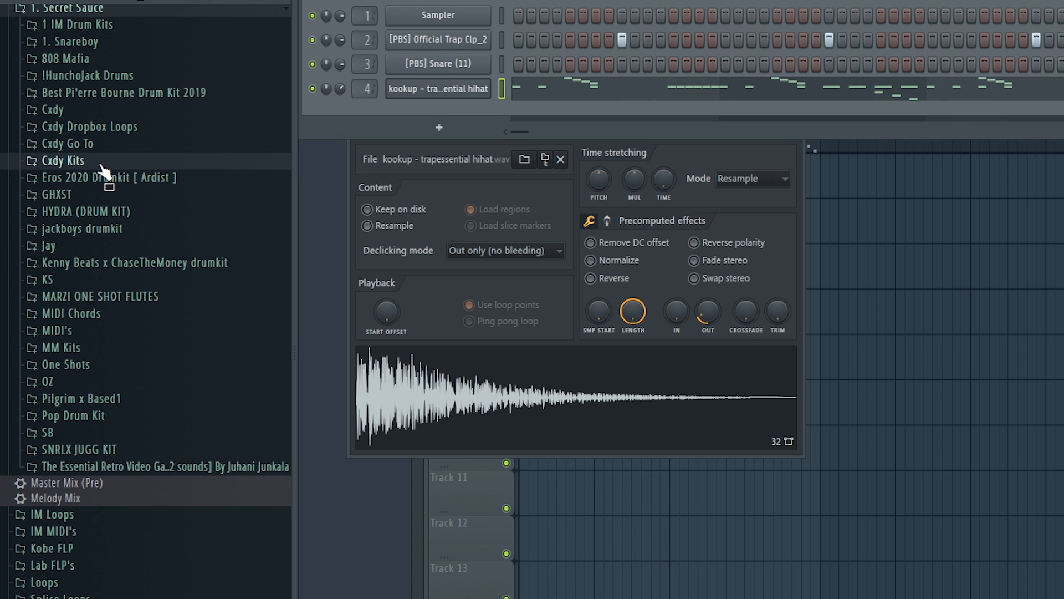
Step: Add the "not as it seems" open hat from Eros 2020 Drumkit and place a hit on beat 4 of bar 4
{"action": "scroll", "coordinate": [105, 249], "scroll_direction": "up", "scroll_amount": 4}
{"action": "left_click", "coordinate": [83, 361]}
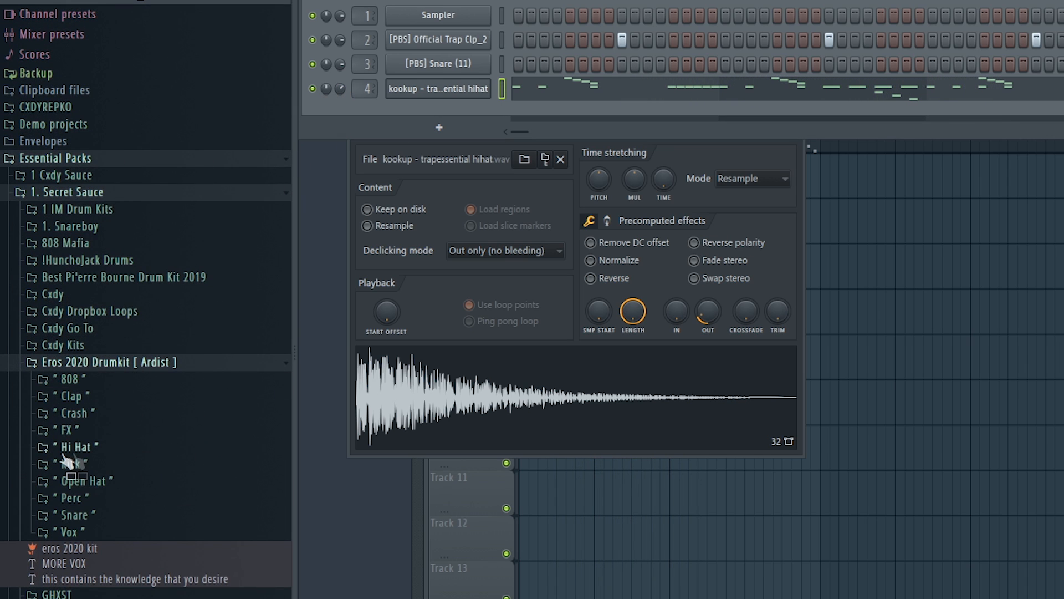
{"action": "left_click", "coordinate": [105, 482]}
{"action": "left_click_drag", "start_coordinate": [401, 135], "coordinate": [763, 111]}
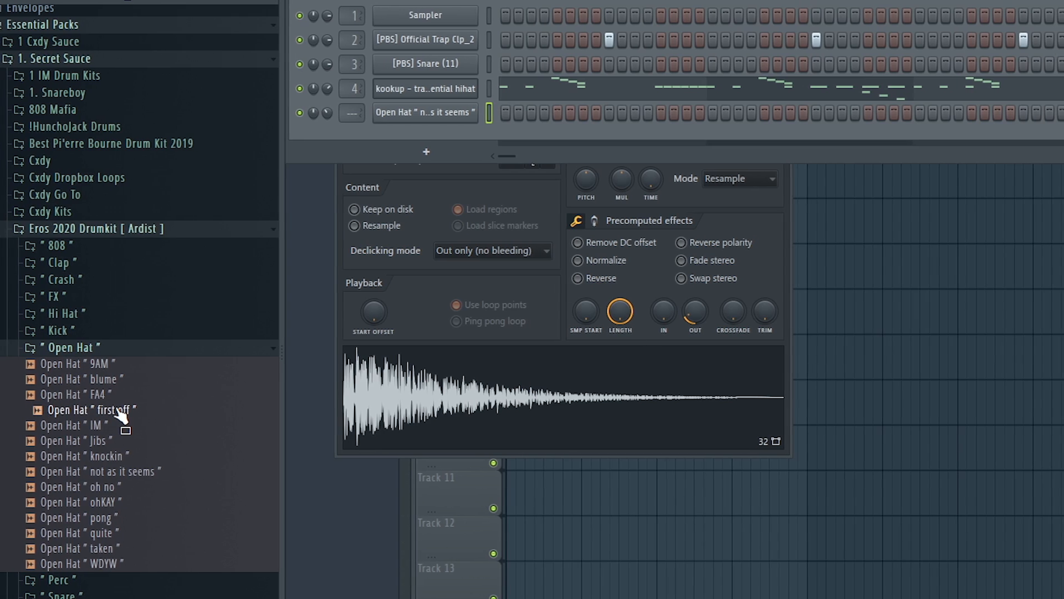
Step: Add the "first off" open hat with hits on beat 2 of bars 1 to 4 and on beat 4 of bar 2
{"action": "left_click_drag", "start_coordinate": [107, 408], "coordinate": [425, 143]}
{"action": "left_click", "coordinate": [453, 137]}
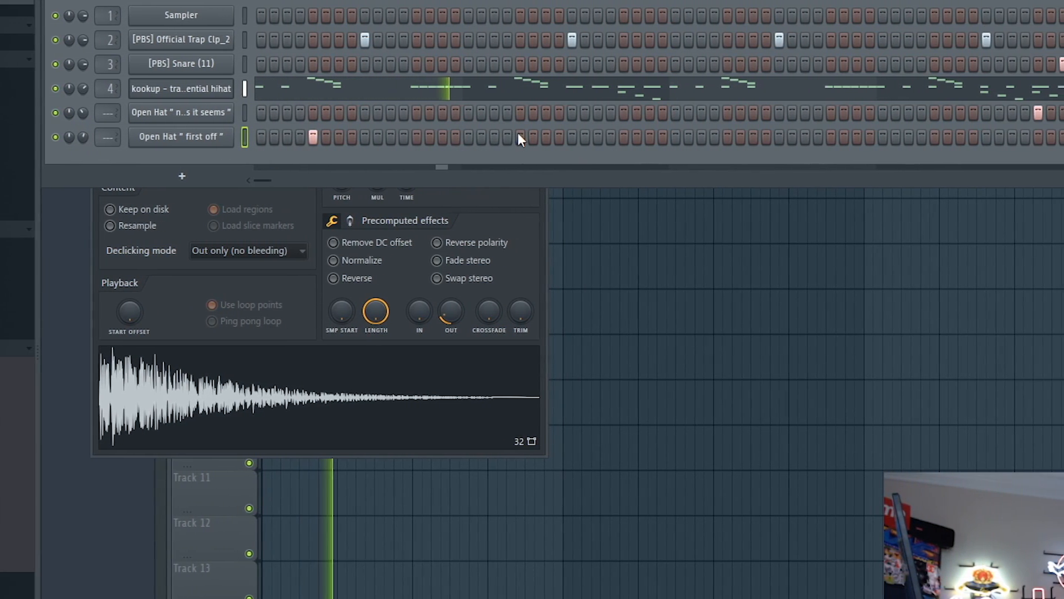
{"action": "left_click", "coordinate": [520, 137]}
{"action": "left_click", "coordinate": [623, 137]}
{"action": "left_click", "coordinate": [727, 137]}
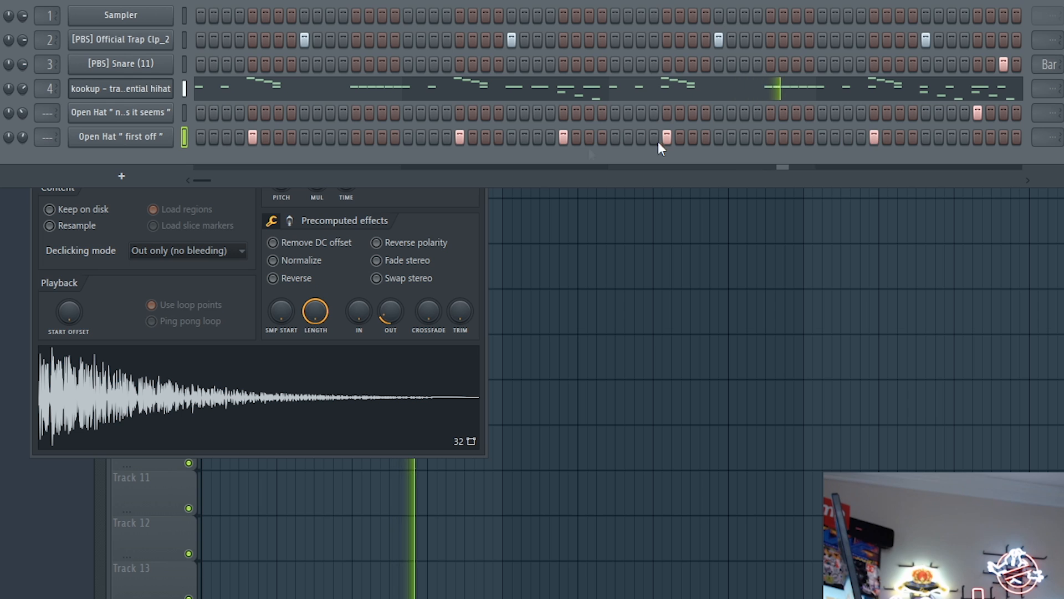
Step: Vary the velocities of the "first off" open-hat hits on beat 2 of bars 2, 3 and 4
{"action": "right_click", "coordinate": [166, 137]}
{"action": "left_click", "coordinate": [249, 138]}
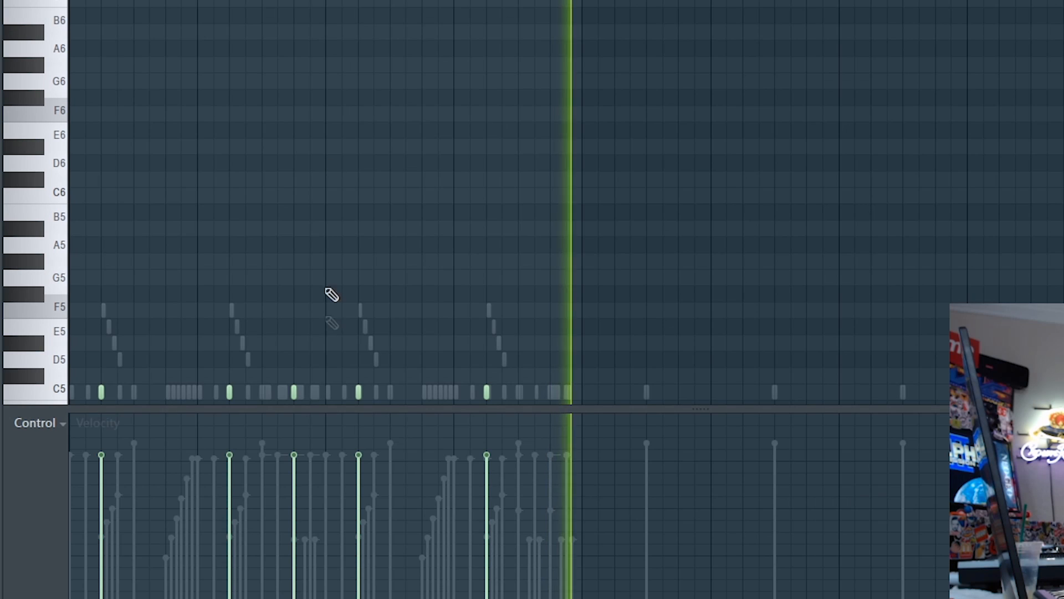
{"action": "left_click", "coordinate": [357, 477]}
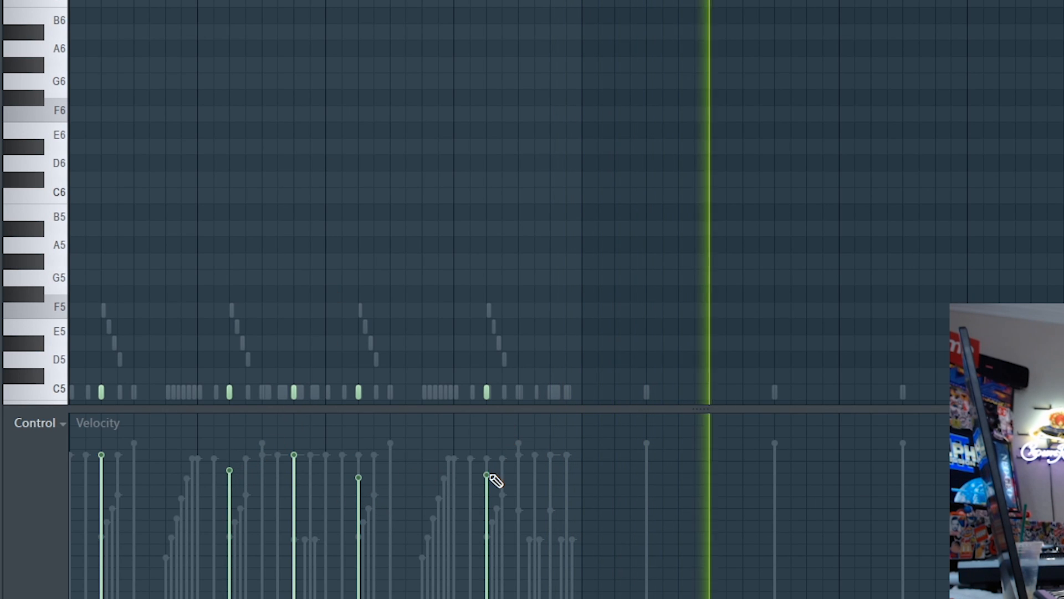
{"action": "left_click_drag", "start_coordinate": [498, 464], "coordinate": [497, 450]}
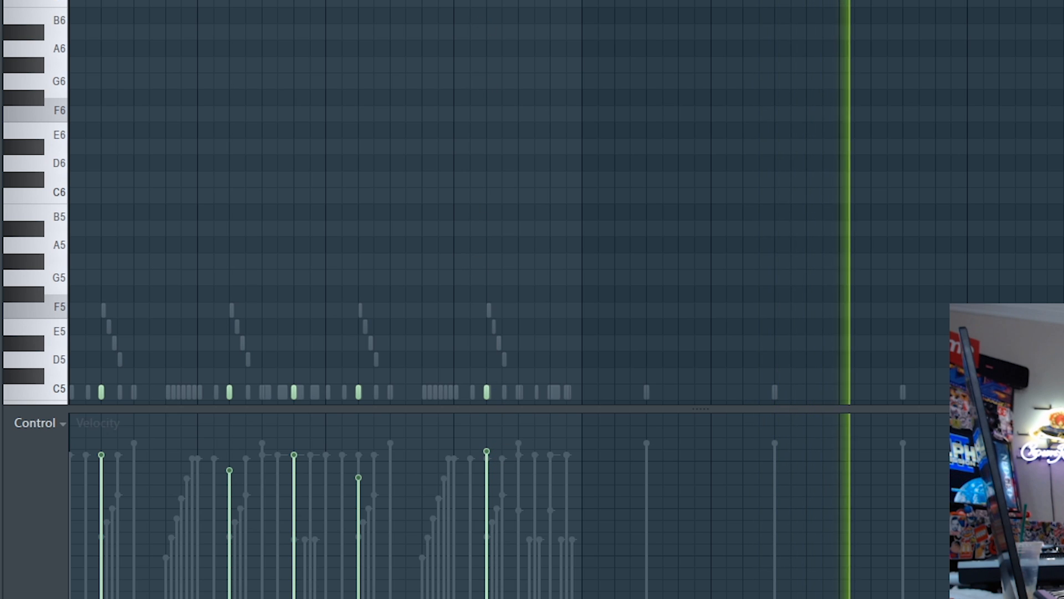
Step: Duplicate the four-bar open-hat and hi-hat note patterns into bars 5 to 8
{"action": "scroll", "coordinate": [499, 464], "scroll_direction": "down", "scroll_amount": 1, "text": "ctrl"}
{"action": "scroll", "coordinate": [499, 167], "scroll_direction": "down", "scroll_amount": 4}
{"action": "key", "text": "ctrl+a"}
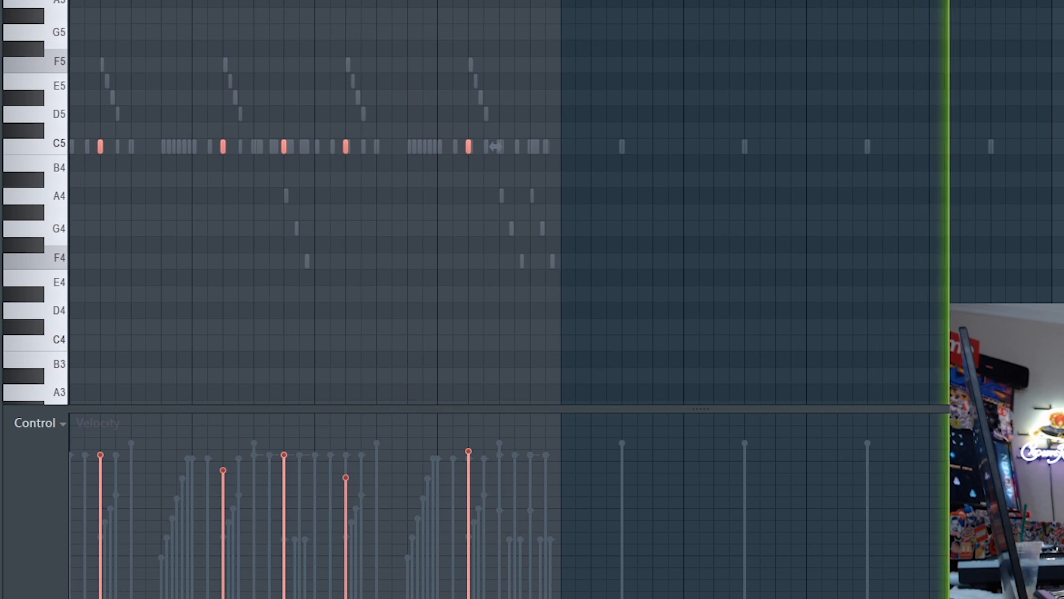
{"action": "key", "text": "ctrl+b"}
{"action": "key", "text": "Down"}
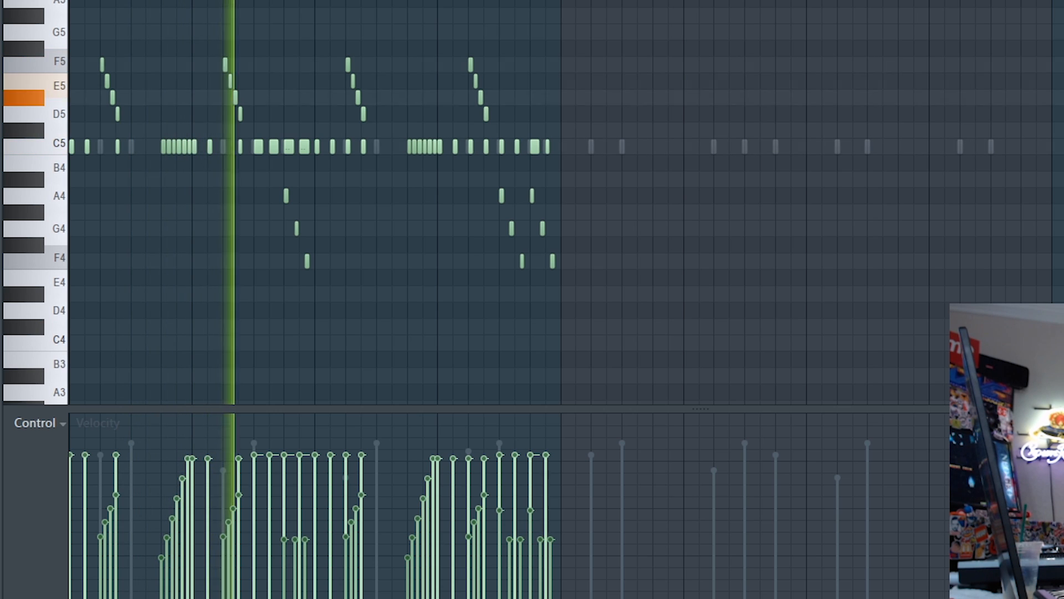
{"action": "key", "text": "ctrl+a"}
{"action": "key", "text": "ctrl+b"}
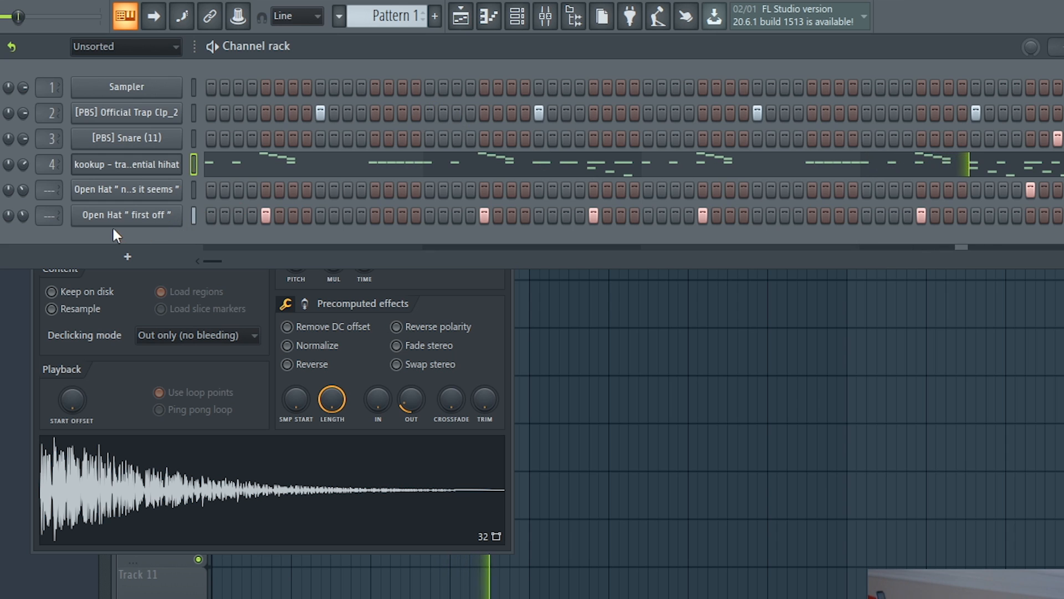
Step: Add a fade-out to the "first off" open-hat sample
{"action": "left_click", "coordinate": [76, 219]}
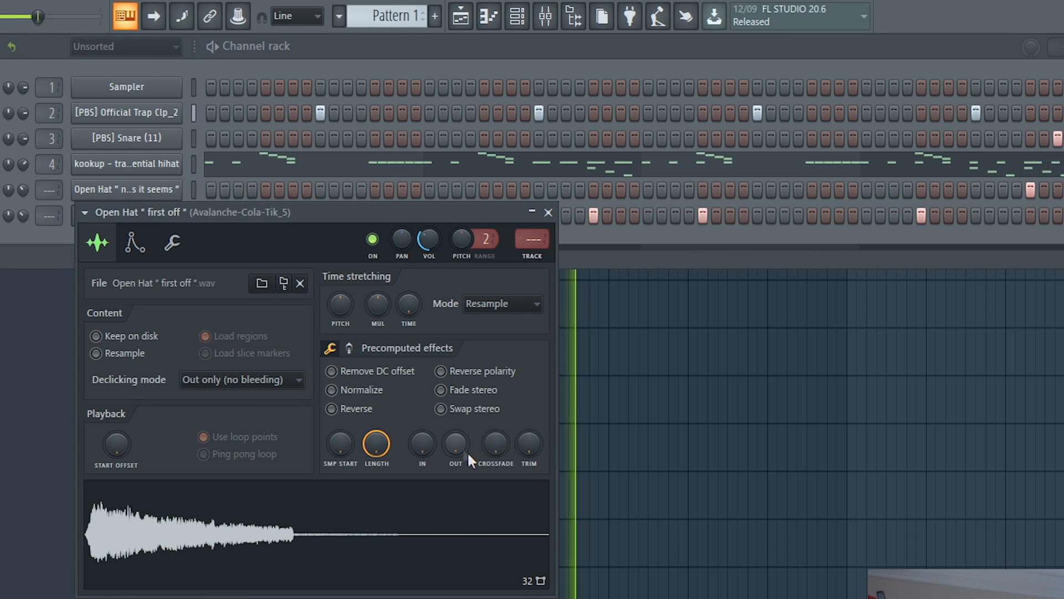
{"action": "left_click", "coordinate": [604, 252]}
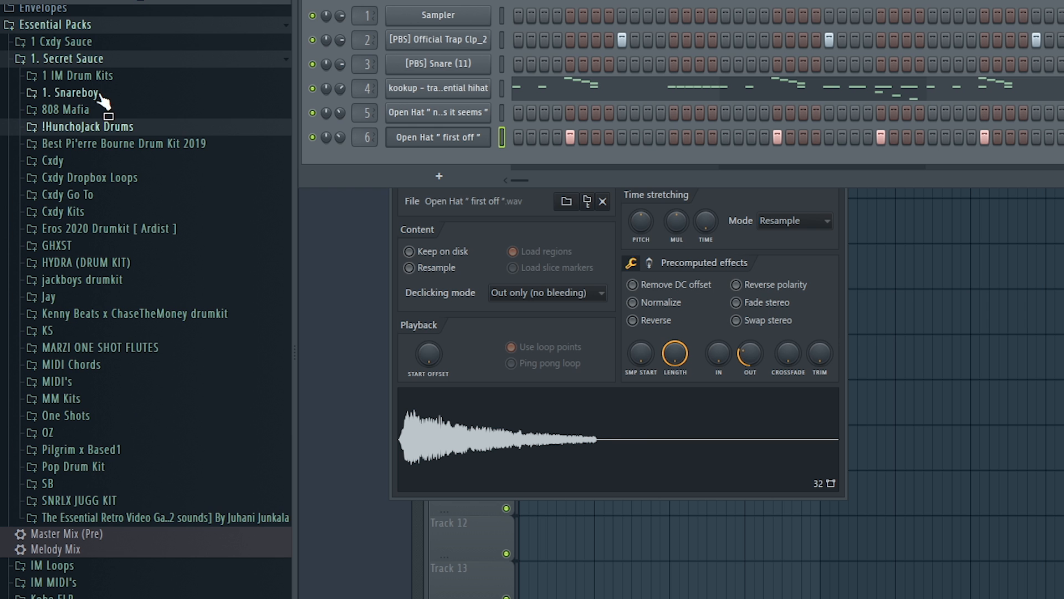
Step: Add the Dro 808 2 (Zay) sample from the Best Pi'erre Bourne Drum Kit 2019's 808s folder as a channel
{"action": "left_click", "coordinate": [101, 127]}
{"action": "left_click", "coordinate": [113, 126]}
{"action": "left_click", "coordinate": [114, 142]}
{"action": "left_click", "coordinate": [125, 160]}
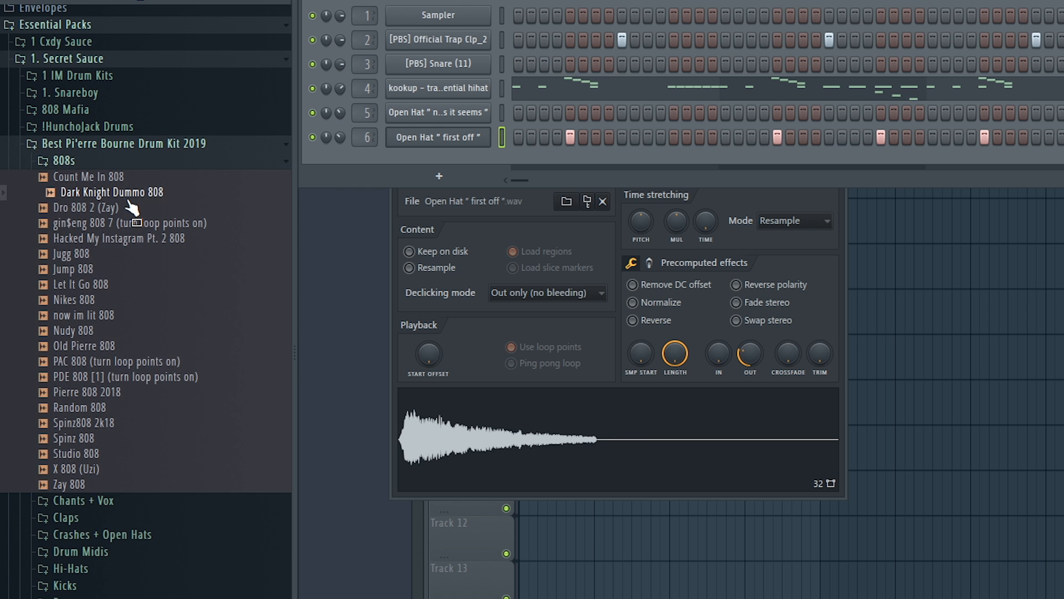
{"action": "left_click_drag", "start_coordinate": [495, 179], "coordinate": [499, 176]}
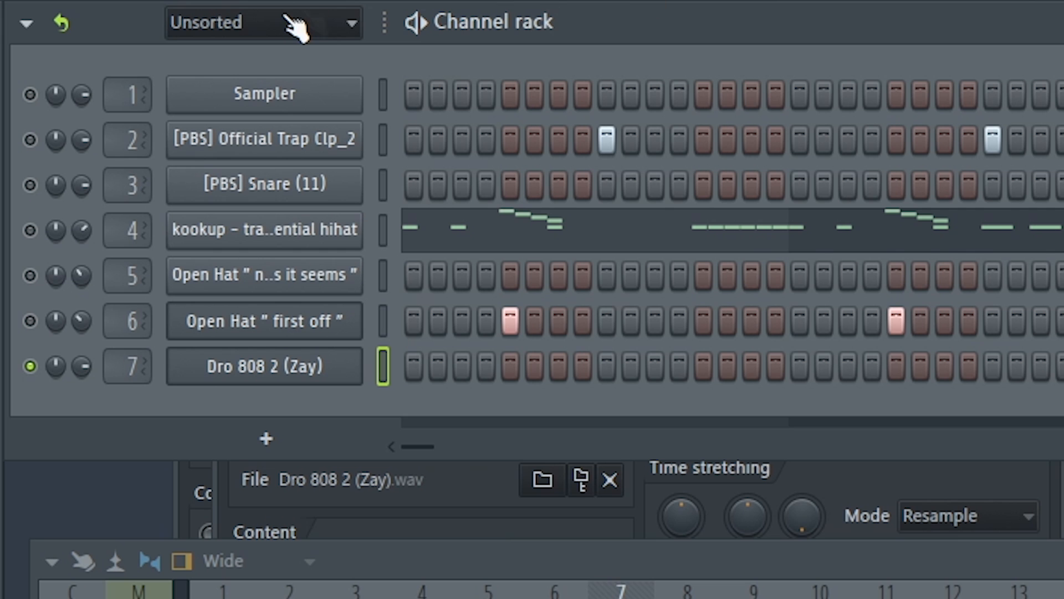
{"action": "left_click", "coordinate": [294, 25]}
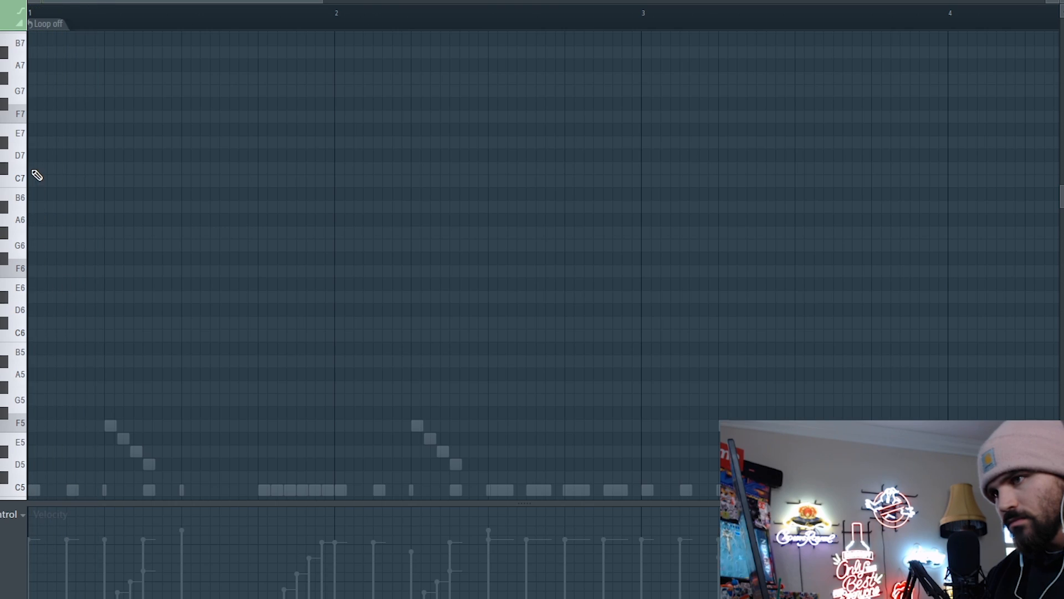
Step: Place 808 notes at A#5 on beats 1 and 4 of bar 1 and at G#5 on beat 3 of bar 2
{"action": "scroll", "coordinate": [36, 175], "scroll_direction": "up", "scroll_amount": 2}
{"action": "left_click", "coordinate": [30, 91]}
{"action": "key", "text": "space"}
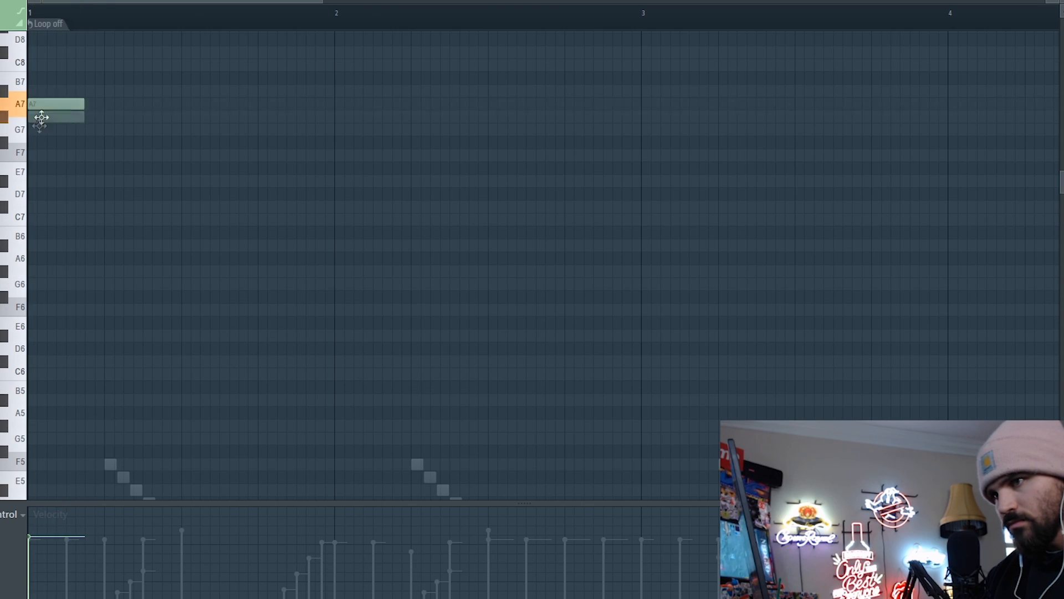
{"action": "scroll", "coordinate": [114, 244], "scroll_direction": "down", "scroll_amount": 8}
{"action": "left_click", "coordinate": [55, 245]}
{"action": "scroll", "coordinate": [202, 408], "scroll_direction": "up", "scroll_amount": 2}
{"action": "left_click_drag", "start_coordinate": [143, 283], "coordinate": [192, 279]}
{"action": "left_click_drag", "start_coordinate": [263, 279], "coordinate": [256, 280]}
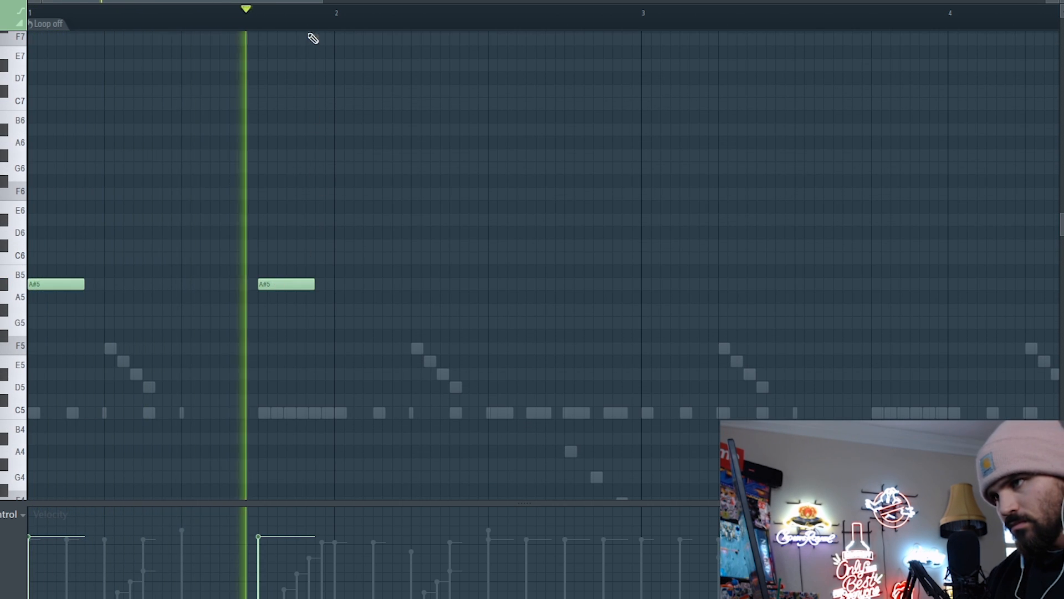
{"action": "scroll", "coordinate": [315, 78], "scroll_direction": "down", "scroll_amount": 2}
{"action": "left_click_drag", "start_coordinate": [378, 309], "coordinate": [398, 309]}
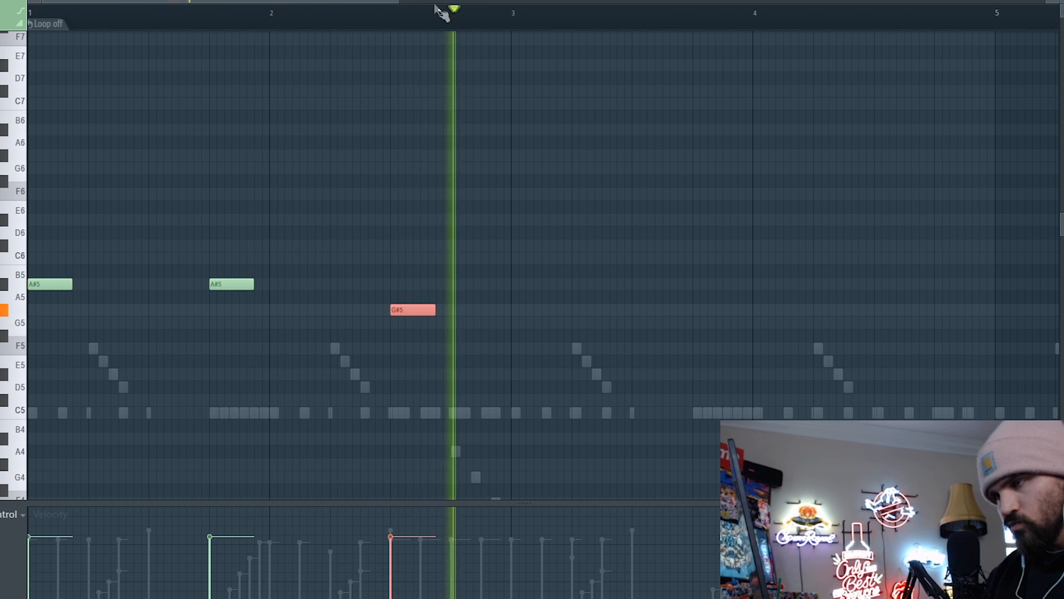
Step: Repeat the two A#5 808 notes in bar 3, and add F5 on beat 1 and G#5 on beat 4 of bar 4
{"action": "scroll", "coordinate": [441, 17], "scroll_direction": "down", "scroll_amount": 2}
{"action": "left_click", "coordinate": [297, 283]}
{"action": "left_click_drag", "start_coordinate": [298, 283], "coordinate": [33, 288]}
{"action": "key", "text": "ctrl+b"}
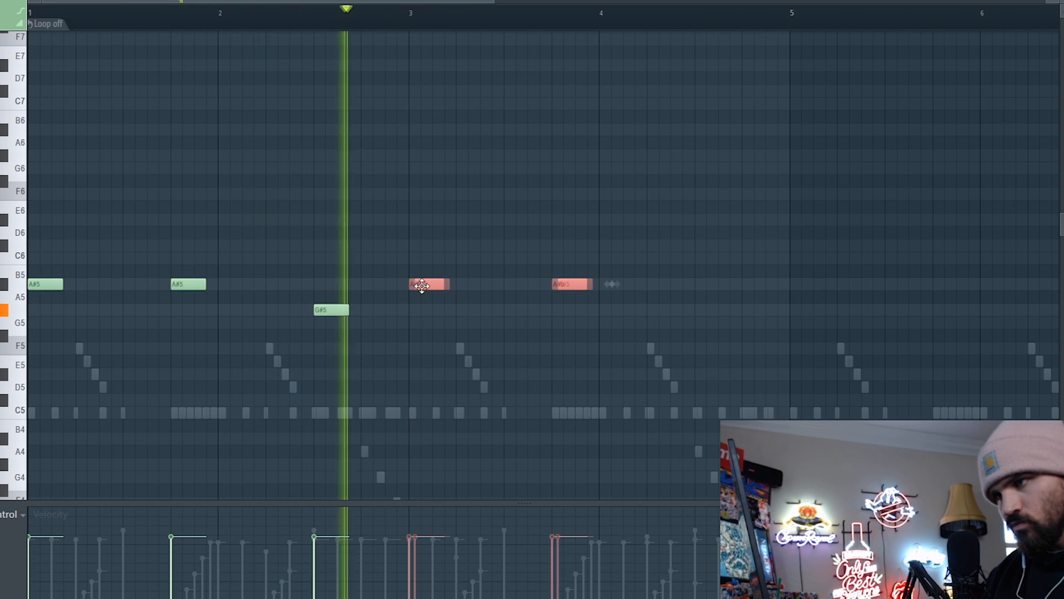
{"action": "key", "text": "ctrl+d"}
{"action": "scroll", "coordinate": [399, 299], "scroll_direction": "down", "scroll_amount": 2}
{"action": "left_click", "coordinate": [490, 348]}
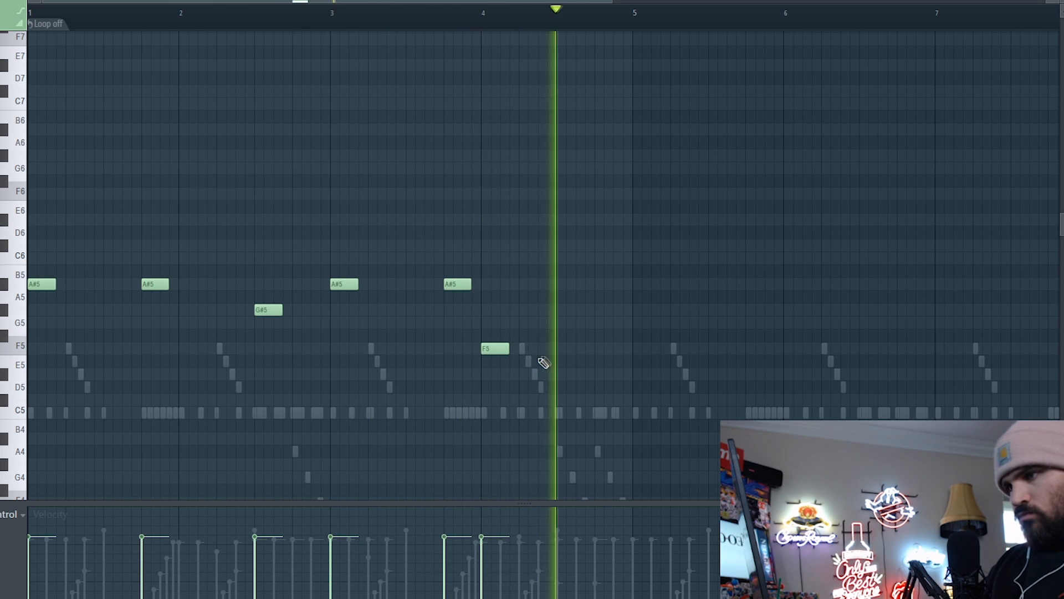
{"action": "left_click", "coordinate": [597, 309]}
Step: Duplicate the four-bar 808 phrase into bars 5 to 8 and change the two notes in bar 8 that start on beats 1 and 4 to D#5
{"action": "scroll", "coordinate": [528, 22], "scroll_direction": "down", "scroll_amount": 4}
{"action": "mouse_move", "coordinate": [454, 416]}
{"action": "left_mouse_down"}
{"action": "mouse_move", "coordinate": [387, 363]}
{"action": "mouse_move", "coordinate": [30, 274]}
{"action": "mouse_move", "coordinate": [408, 275]}
{"action": "mouse_move", "coordinate": [397, 276]}
{"action": "left_mouse_up"}
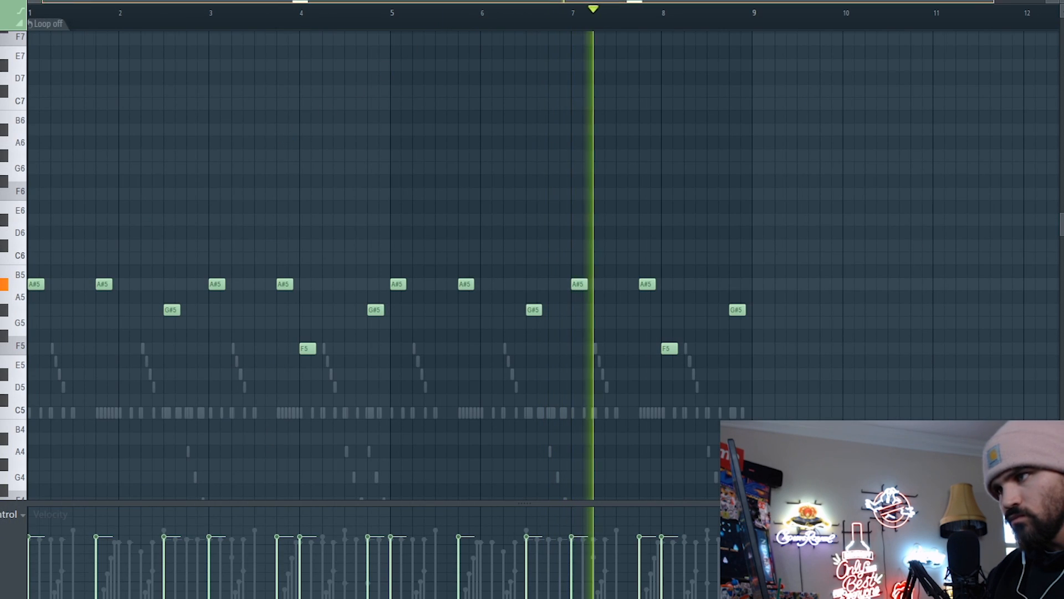
{"action": "scroll", "coordinate": [532, 266], "scroll_direction": "up", "scroll_amount": 3}
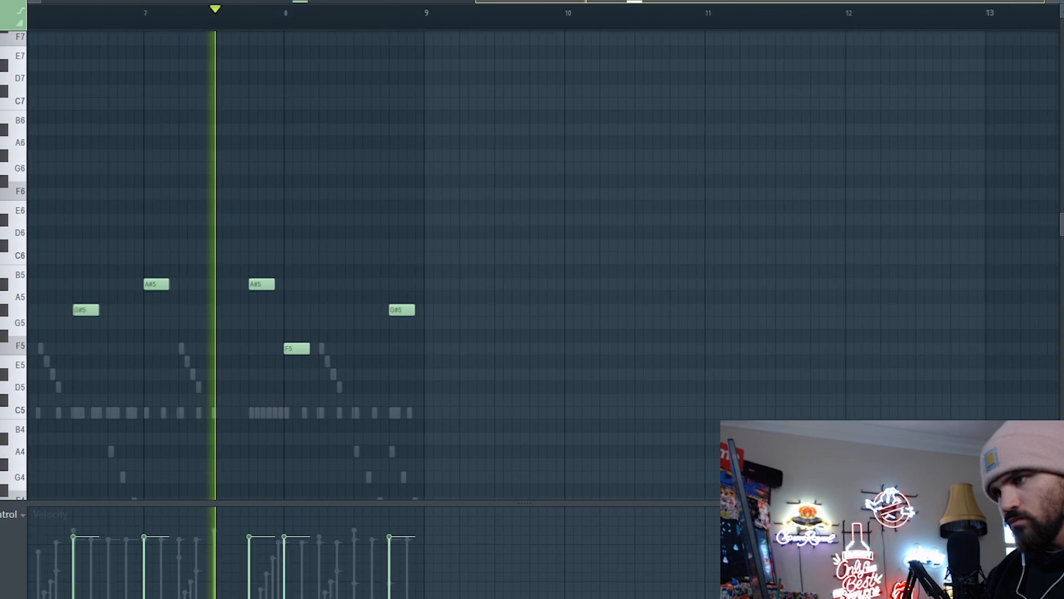
{"action": "scroll", "coordinate": [494, 224], "scroll_direction": "up", "scroll_amount": 1}
{"action": "left_click", "coordinate": [431, 66]}
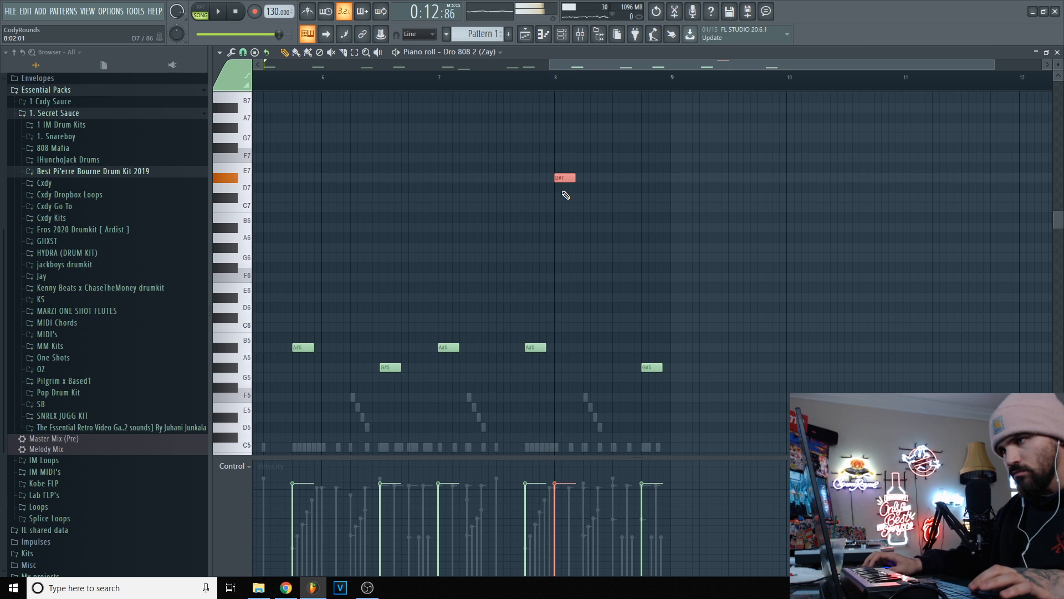
{"action": "key", "text": "ctrl+Down"}
{"action": "key", "text": "ctrl+Down"}
{"action": "left_click", "coordinate": [644, 417]}
{"action": "left_click_drag", "start_coordinate": [661, 417], "coordinate": [644, 411]}
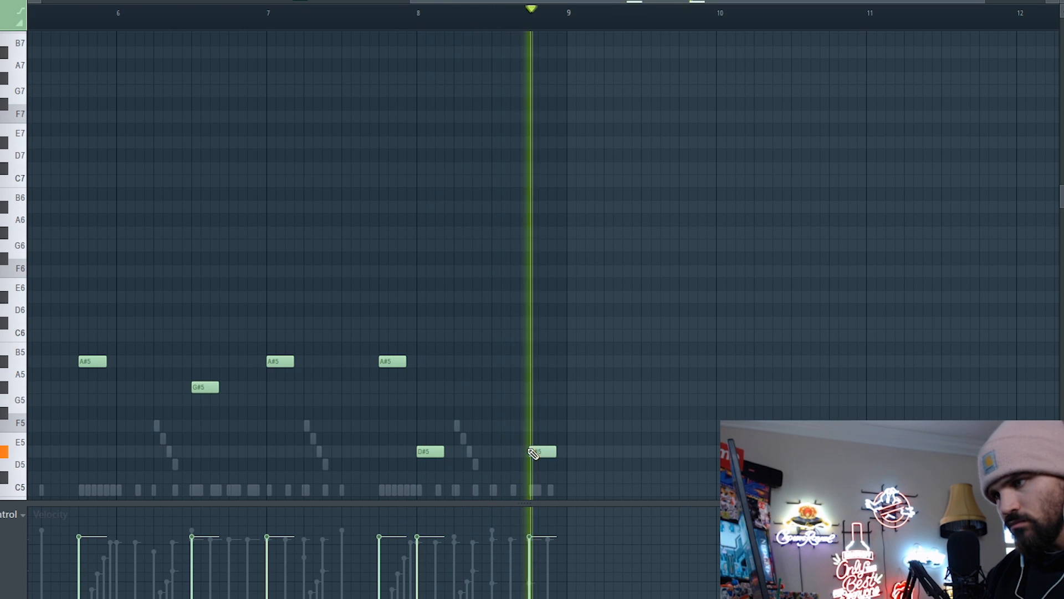
Step: Replace the last D#5 808 note in bar 8 with two short consecutive D#5 notes and play the pattern
{"action": "left_click", "coordinate": [542, 450]}
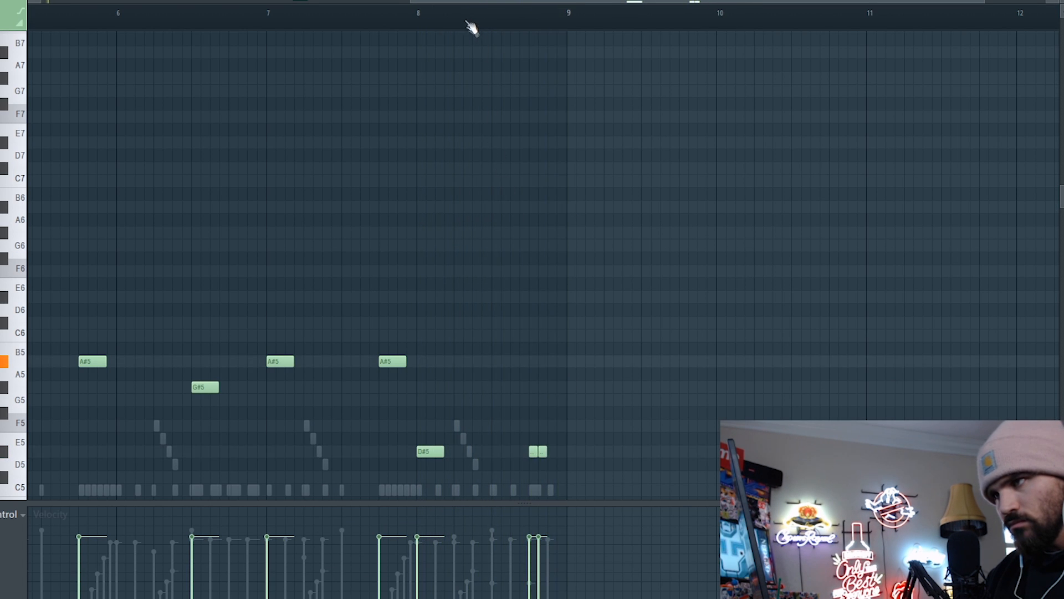
{"action": "scroll", "coordinate": [469, 25], "scroll_direction": "down", "scroll_amount": 2}
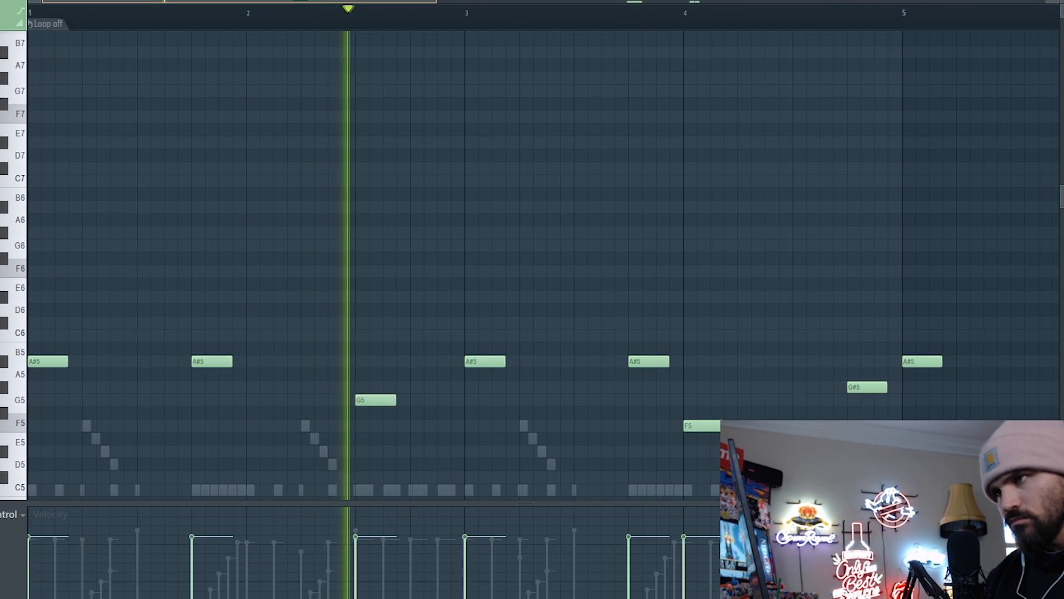
{"action": "scroll", "coordinate": [316, 399], "scroll_direction": "down", "scroll_amount": 1}
{"action": "key", "text": "space"}
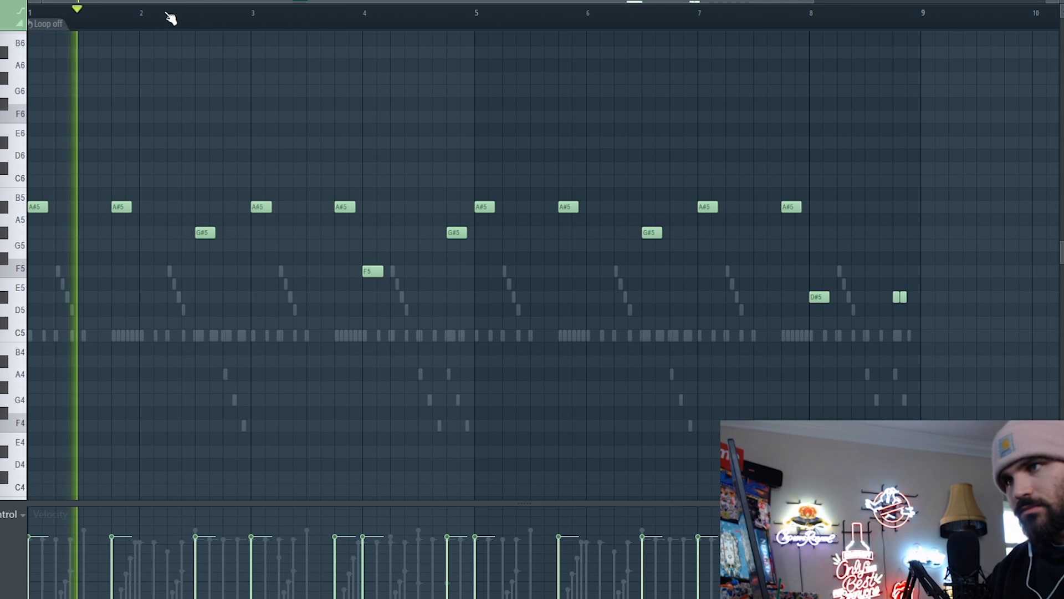
{"action": "scroll", "coordinate": [169, 14], "scroll_direction": "up", "scroll_amount": 1}
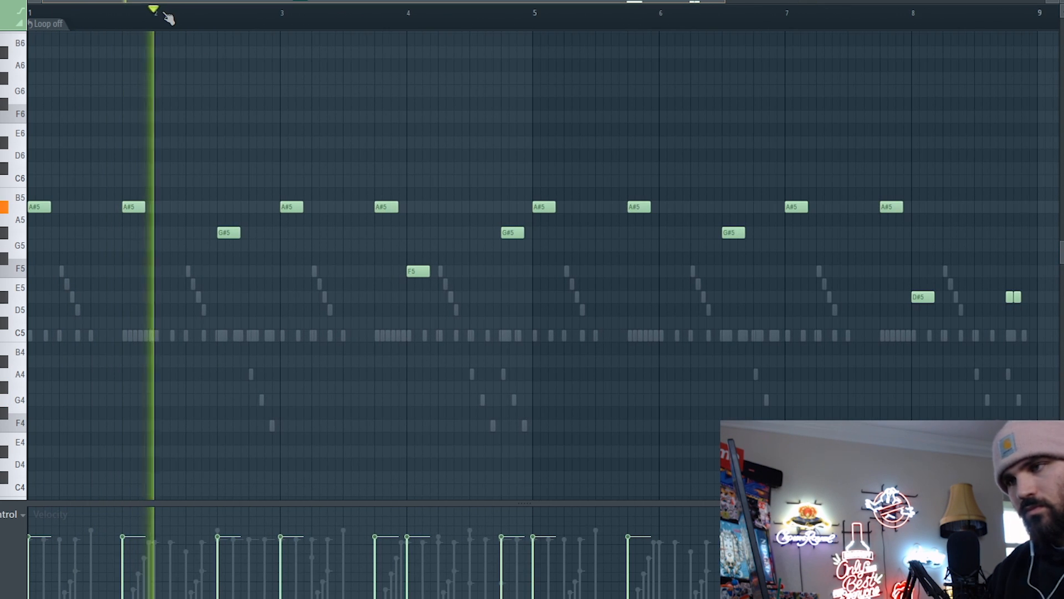
Step: Add a G#5 808 note on beat 4 of bar 2 and replace the F5 starting bar 4 with two short F5 notes
{"action": "left_click", "coordinate": [249, 234]}
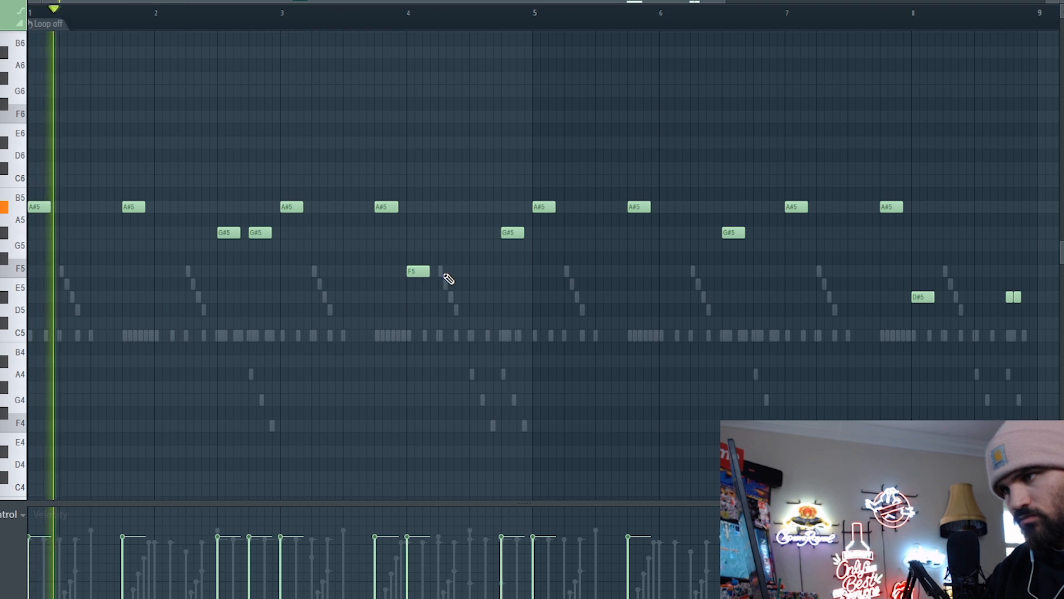
{"action": "left_click_drag", "start_coordinate": [428, 271], "coordinate": [412, 260]}
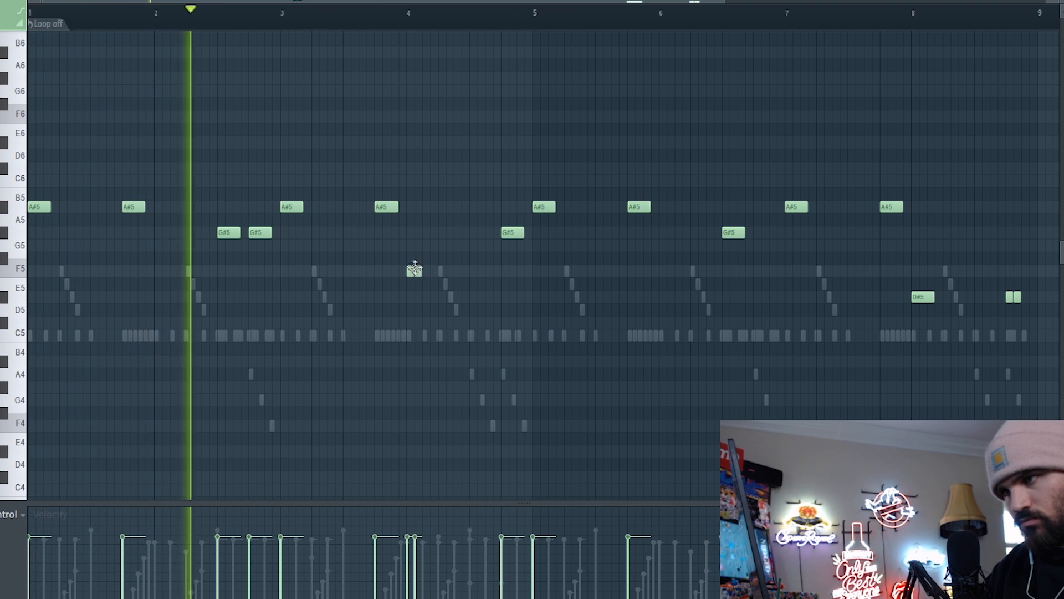
{"action": "left_click", "coordinate": [418, 271]}
Step: Rework the G#5 808 notes in bar 2 into two short consecutive notes on beat 3 and one short note on beat 4
{"action": "right_click", "coordinate": [261, 234]}
{"action": "key", "text": "space"}
{"action": "key", "text": "space"}
{"action": "left_click_drag", "start_coordinate": [238, 234], "coordinate": [226, 225]}
{"action": "left_click", "coordinate": [228, 232]}
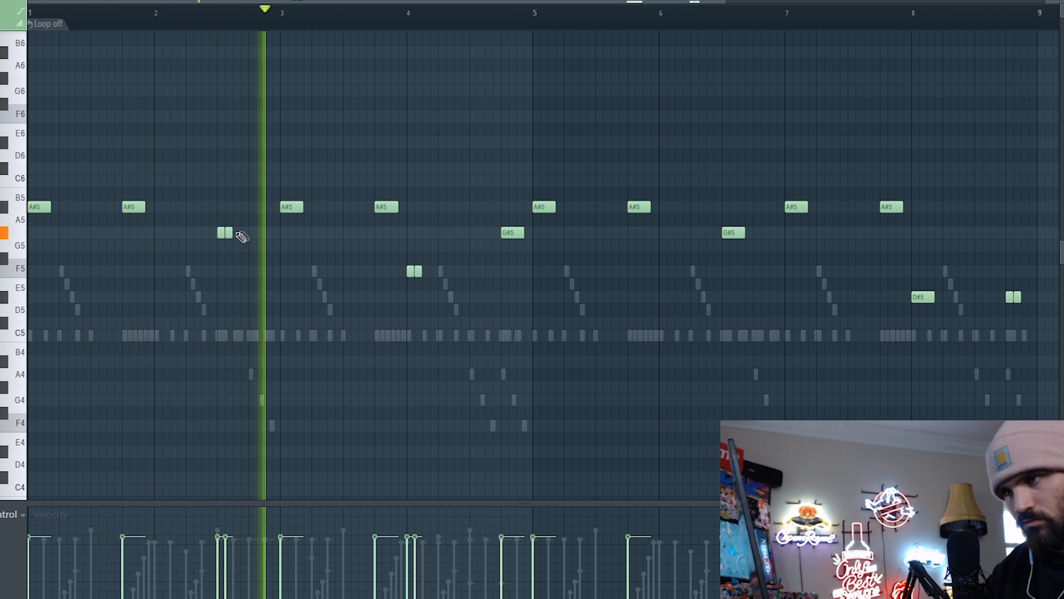
{"action": "right_click", "coordinate": [229, 233]}
{"action": "key", "text": "space"}
{"action": "left_click", "coordinate": [228, 232]}
{"action": "left_click", "coordinate": [252, 232]}
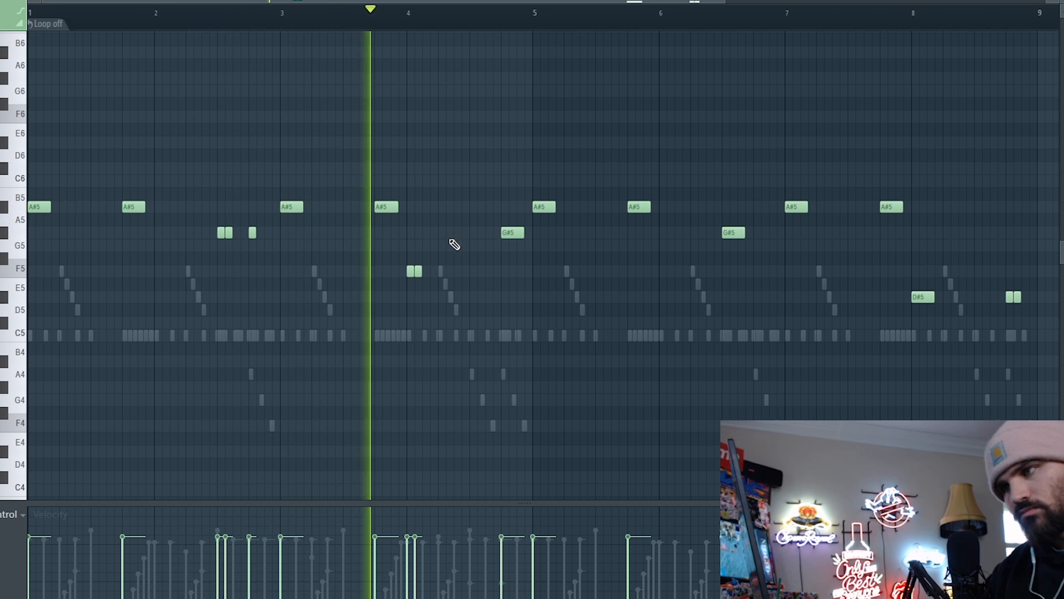
Step: Add a short F5 808 note on beat 3 of bar 4 and copy the notes of bars 1 to 3 into bars 5 to 7
{"action": "left_click", "coordinate": [473, 271]}
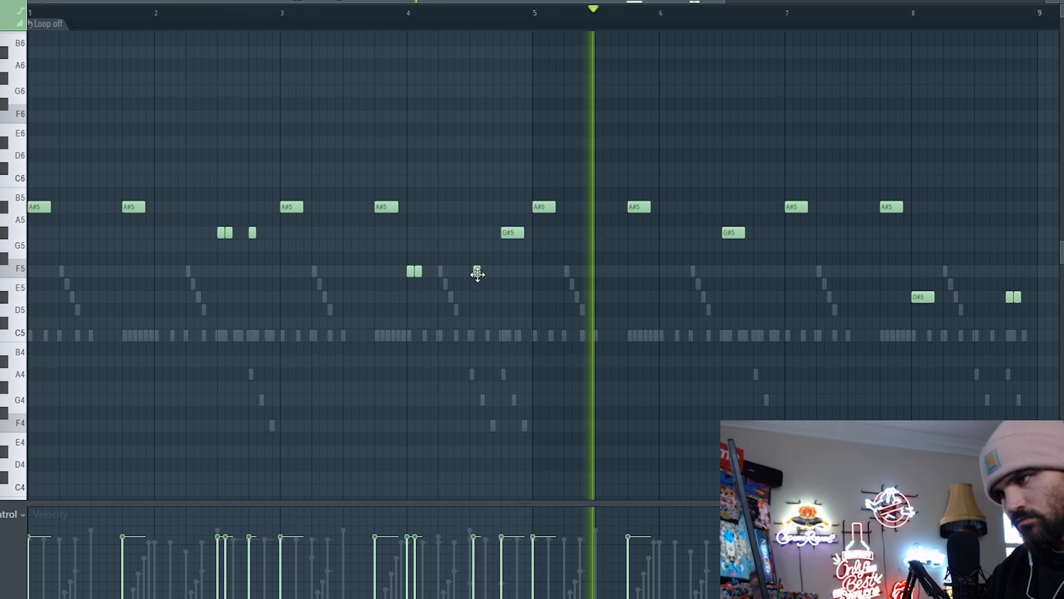
{"action": "scroll", "coordinate": [613, 14], "scroll_direction": "down", "scroll_amount": 3}
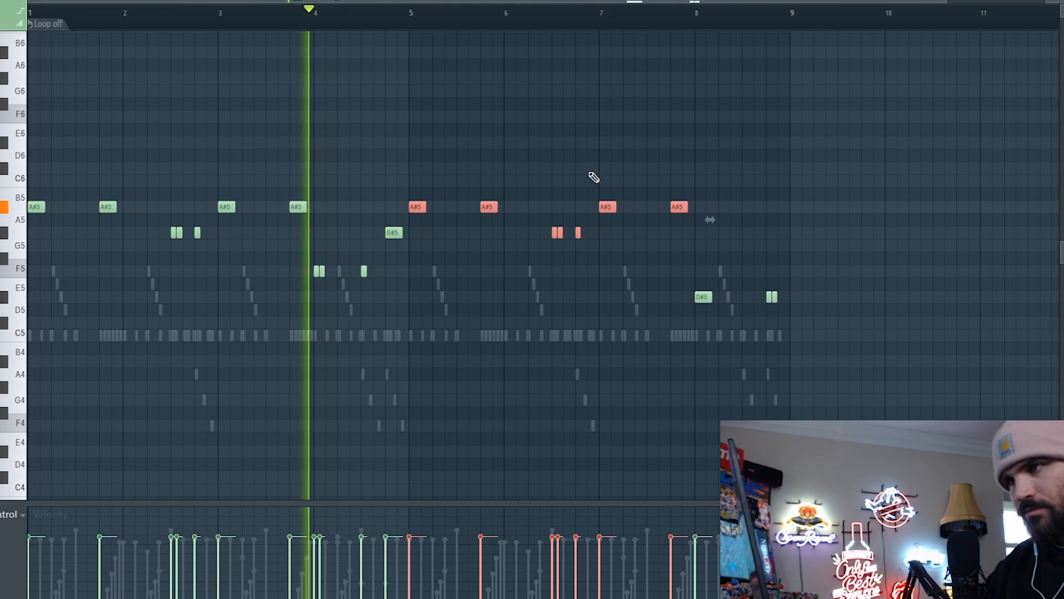
{"action": "key", "text": "ctrl+a"}
Step: Add the nm - haley kick sample from the Kicks folder of Cxdy Go To's Go To 2 as a channel
{"action": "key", "text": "F9"}
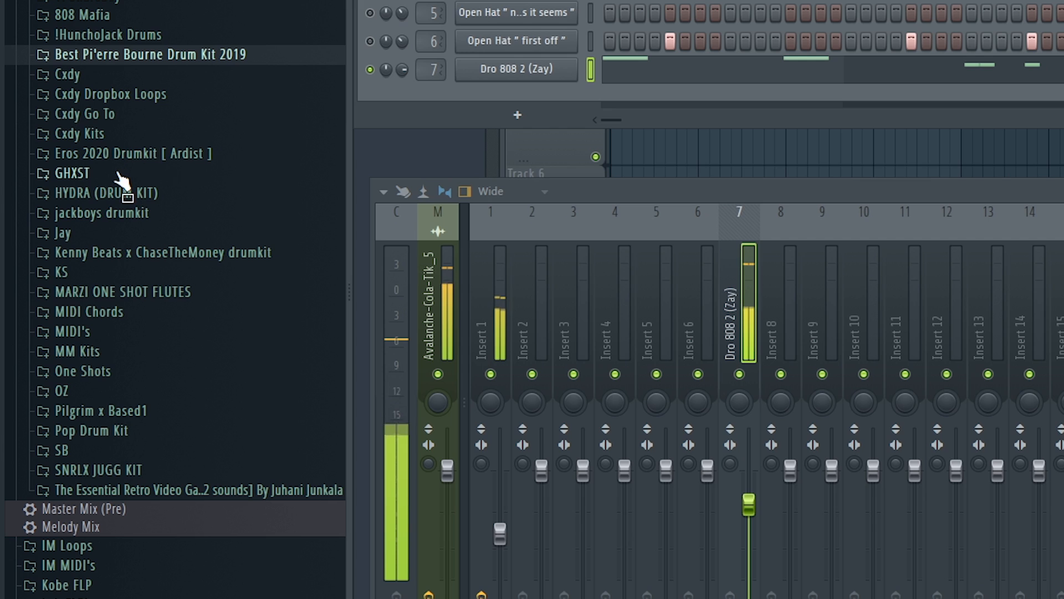
{"action": "left_click", "coordinate": [112, 115]}
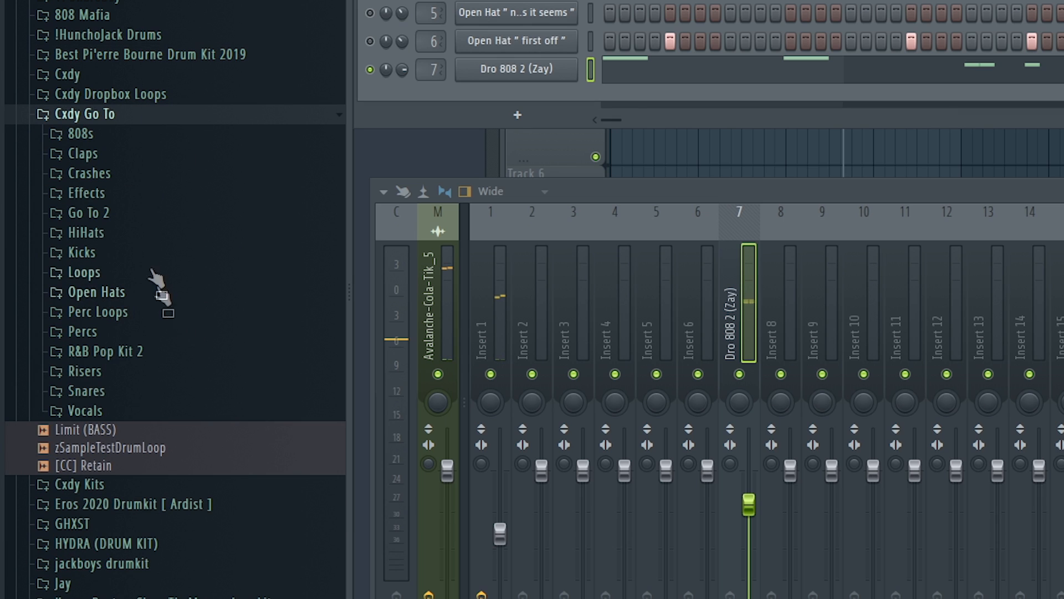
{"action": "left_click", "coordinate": [124, 216]}
{"action": "left_click", "coordinate": [127, 308]}
{"action": "scroll", "coordinate": [141, 306], "scroll_direction": "down", "scroll_amount": 10}
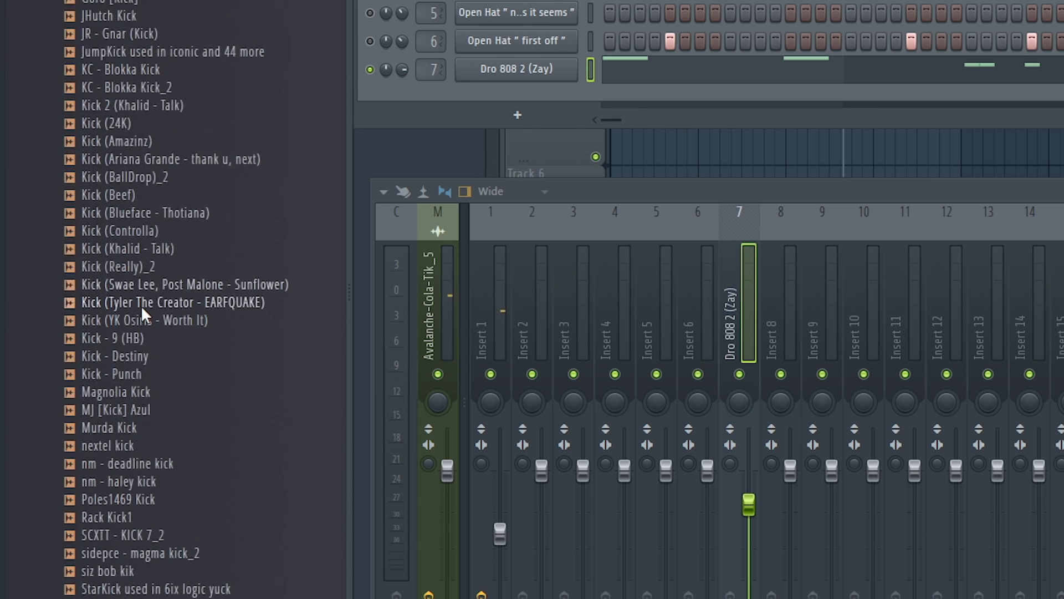
{"action": "scroll", "coordinate": [142, 306], "scroll_direction": "up", "scroll_amount": 4}
{"action": "left_click_drag", "start_coordinate": [136, 456], "coordinate": [491, 164]}
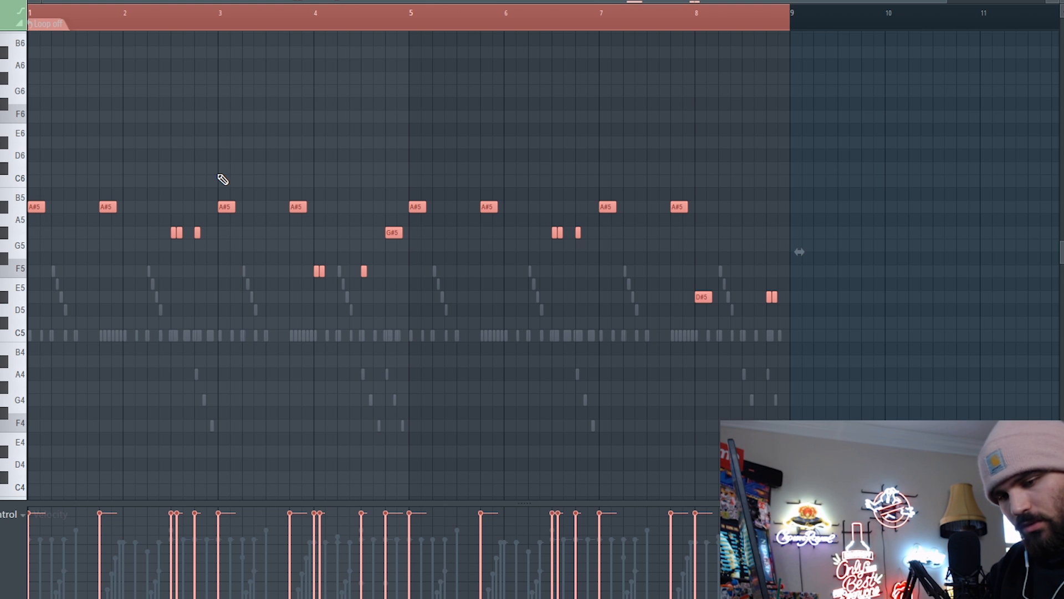
Step: Copy the 808 rhythm into the kick channel, flatten all notes to one pitch at A#4, and play it
{"action": "key", "text": "alt+l"}
{"action": "key", "text": "Return"}
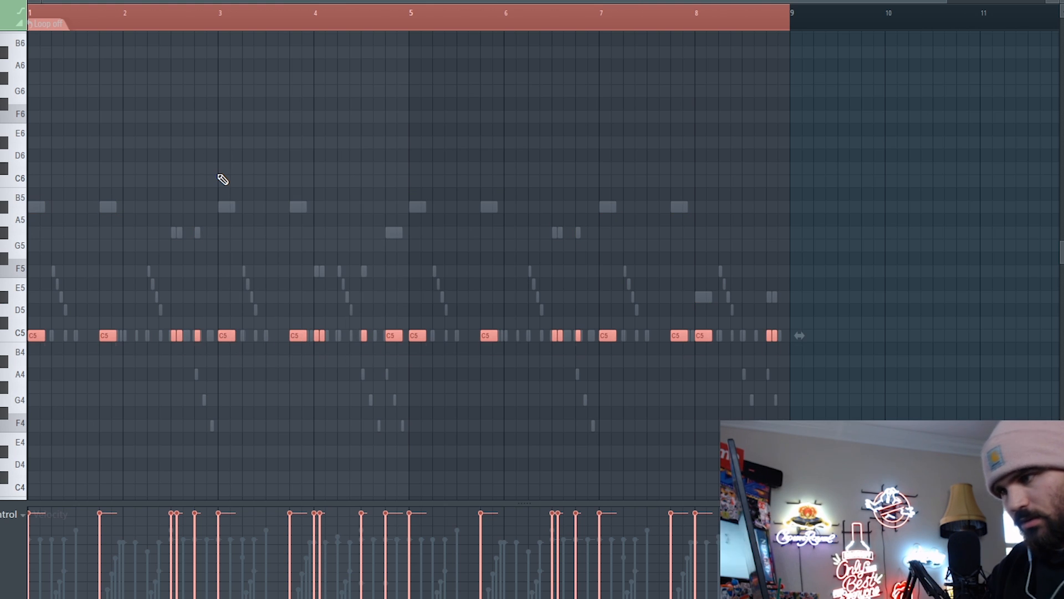
{"action": "key", "text": "space"}
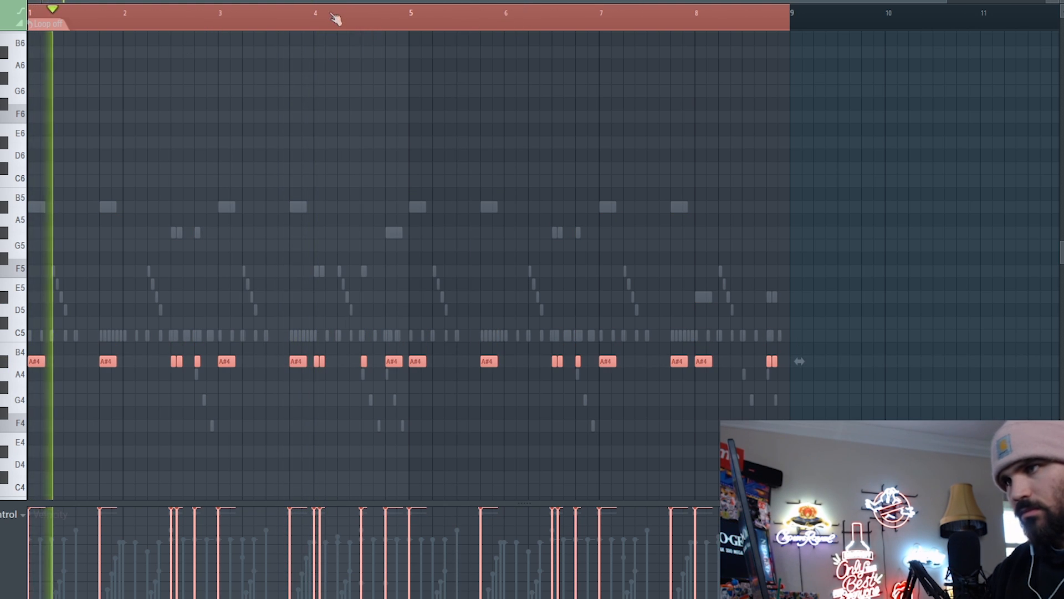
Step: Remove the kick note on beat 4 of bar 2 and place it again at A#4
{"action": "scroll", "coordinate": [344, 20], "scroll_direction": "up", "scroll_amount": 3}
{"action": "right_click", "coordinate": [355, 21]}
{"action": "left_click", "coordinate": [365, 142]}
{"action": "key", "text": "t"}
{"action": "left_click", "coordinate": [369, 361]}
{"action": "left_click", "coordinate": [369, 361]}
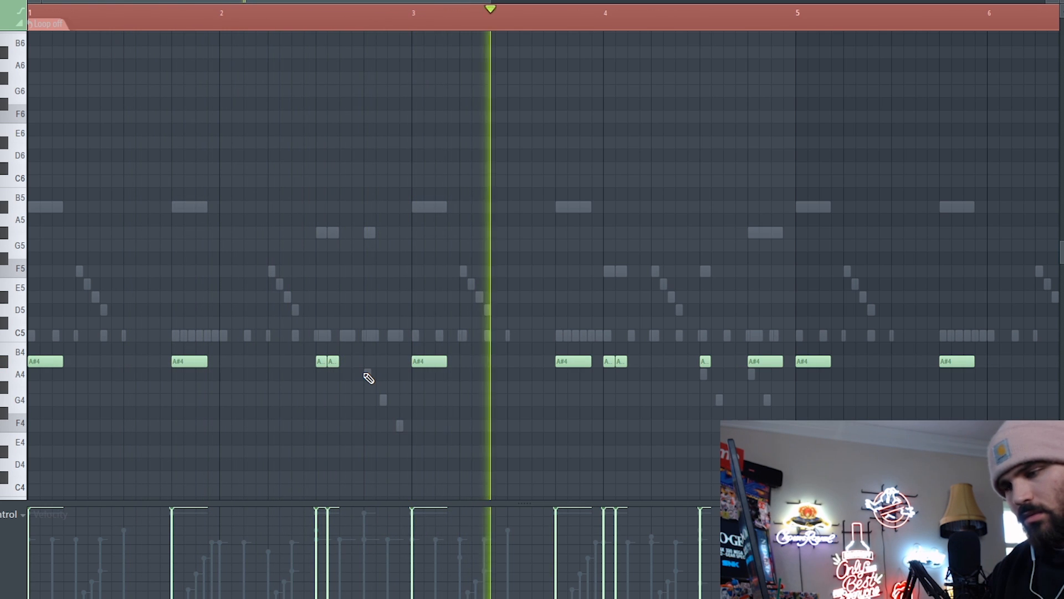
{"action": "key", "text": "p"}
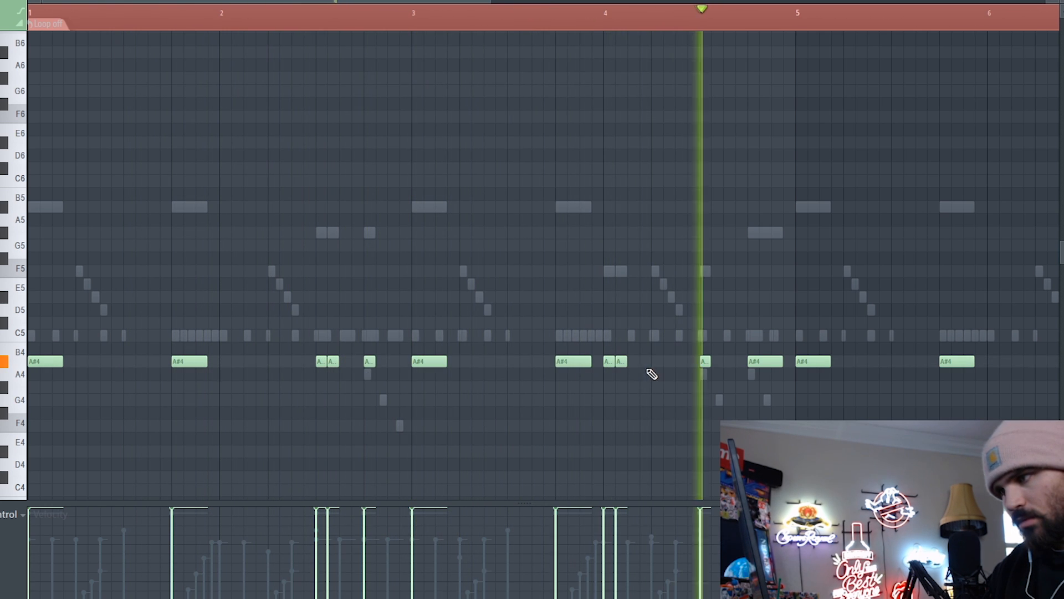
Step: In the 808 channel, raise the short note on beat 4 of bar 6 to G#6 and add an F6 note half a beat after it
{"action": "scroll", "coordinate": [693, 27], "scroll_direction": "down", "scroll_amount": 3}
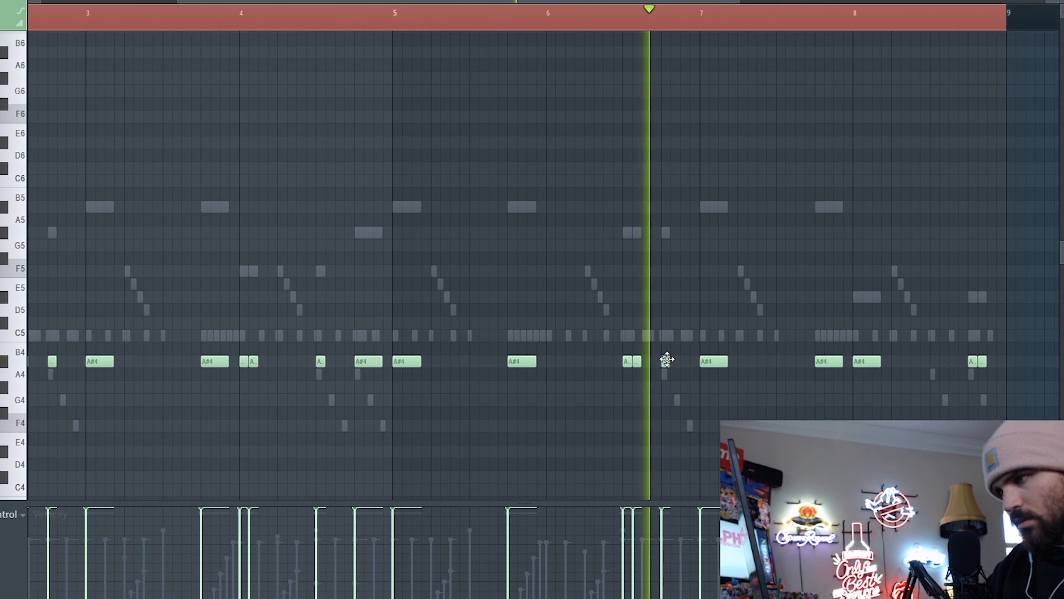
{"action": "double_click", "coordinate": [671, 234]}
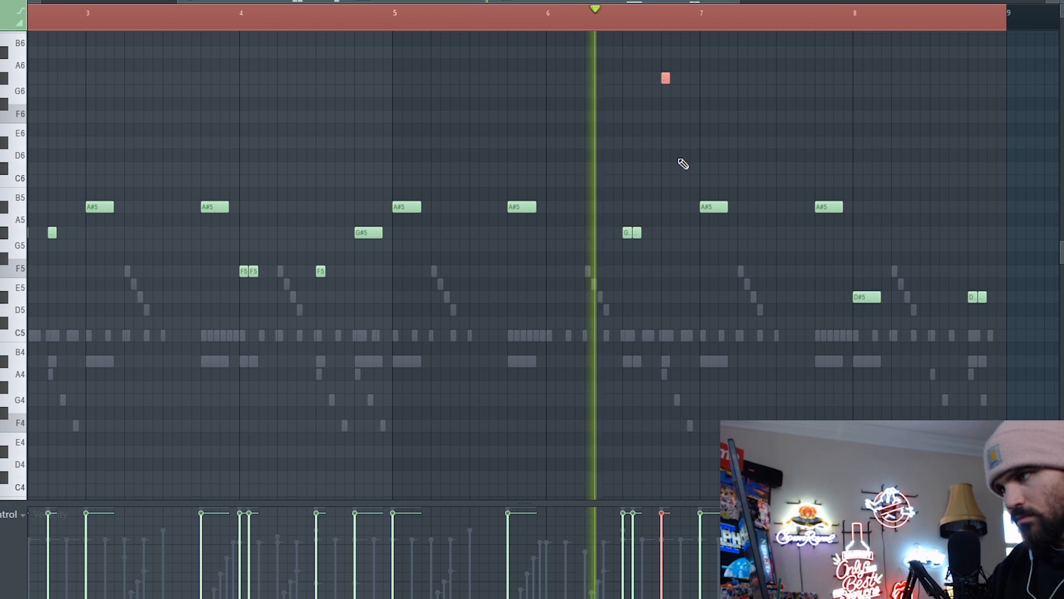
{"action": "key", "text": "space"}
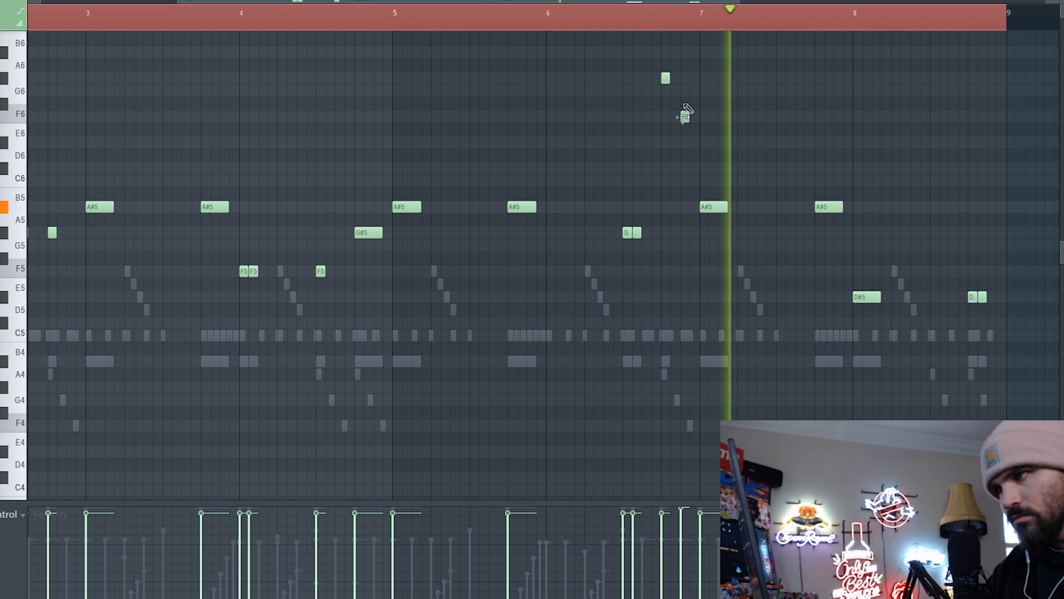
{"action": "scroll", "coordinate": [678, 32], "scroll_direction": "down", "scroll_amount": 2}
{"action": "scroll", "coordinate": [778, 16], "scroll_direction": "down", "scroll_amount": 1}
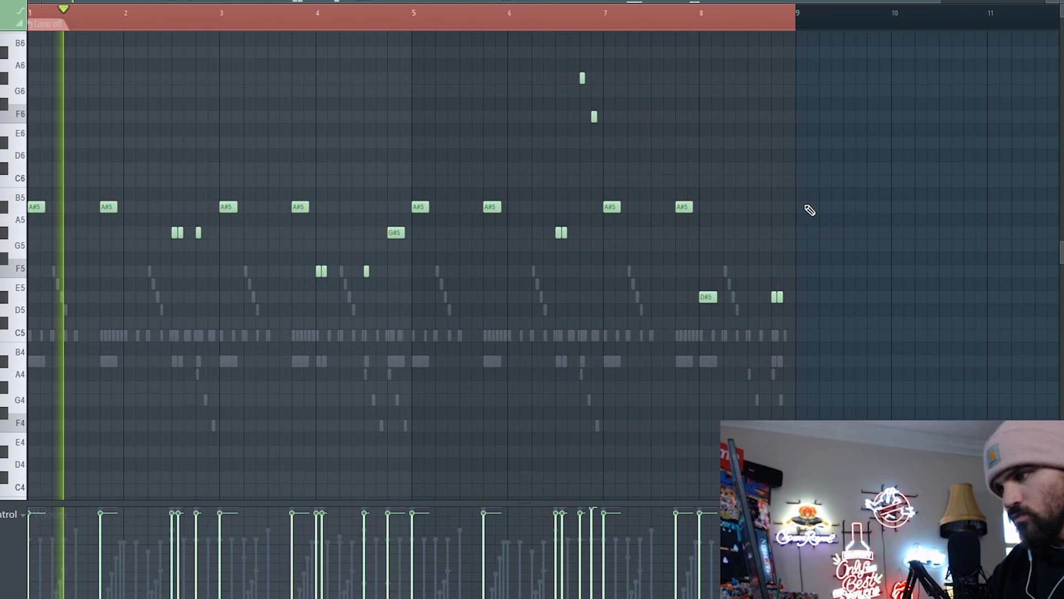
Step: Extend every 808 note to the start of the next, using a temporary D#5 note at bar 9 as the end point
{"action": "left_click", "coordinate": [799, 296]}
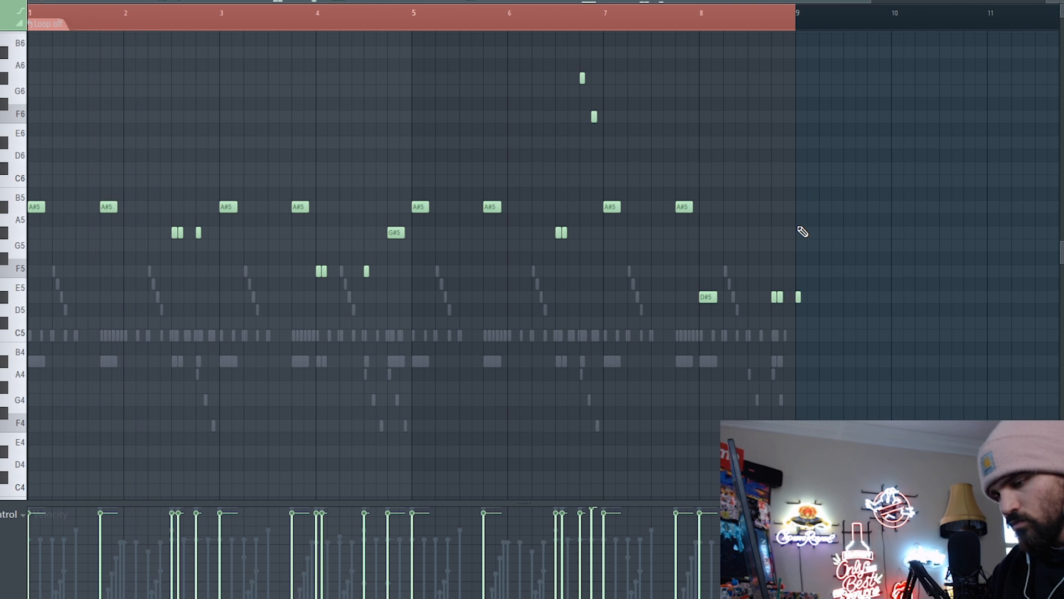
{"action": "key", "text": "ctrl+l"}
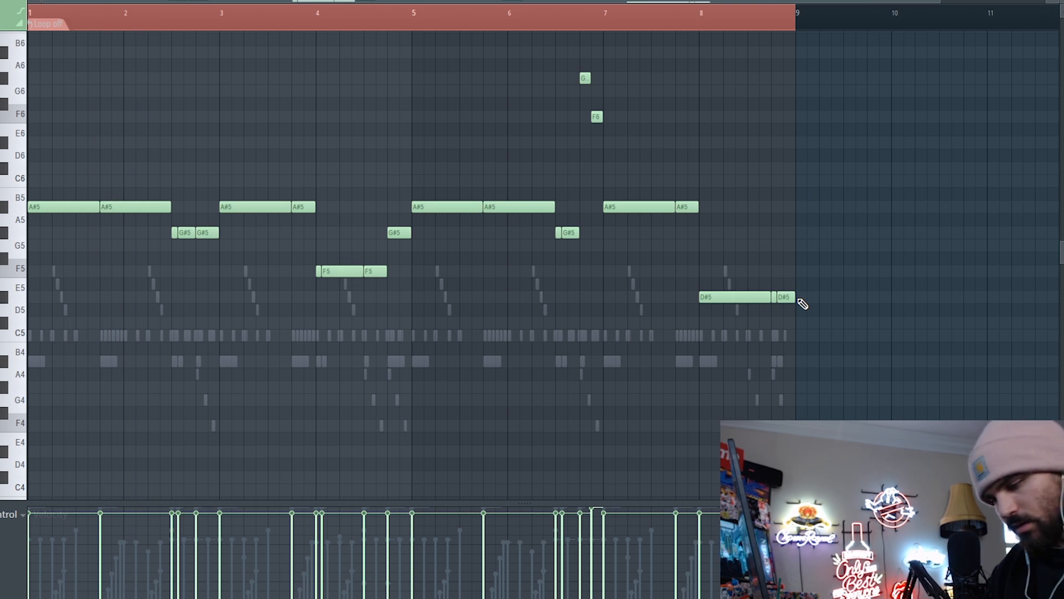
{"action": "key", "text": "ctrl+a"}
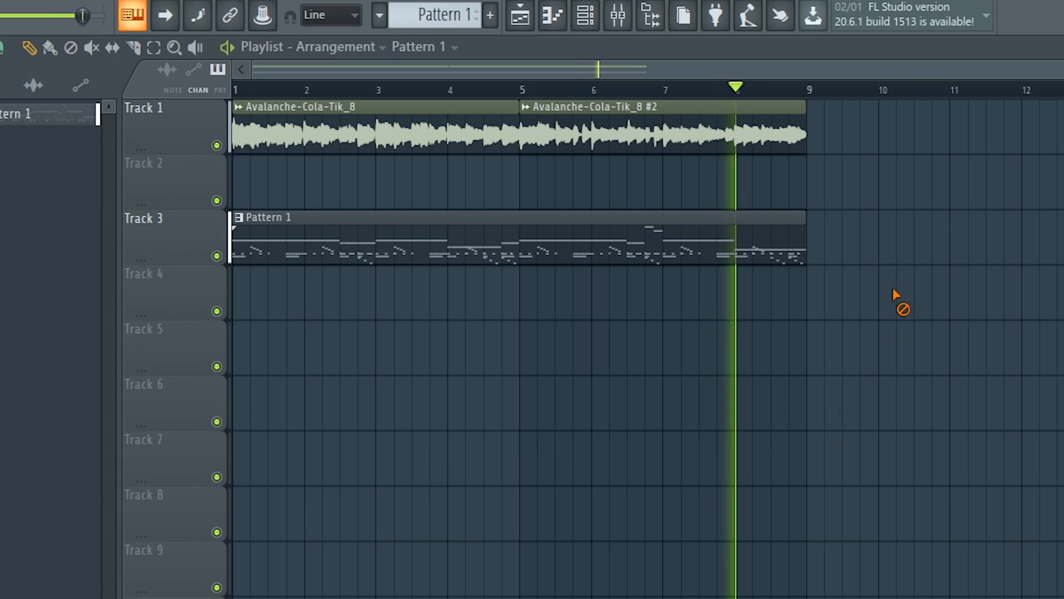
Step: Browse the 1 IM Drum Kits folder and add the NM - Tarnish OH sample as a channel with its first step enabled
{"action": "left_click", "coordinate": [618, 15]}
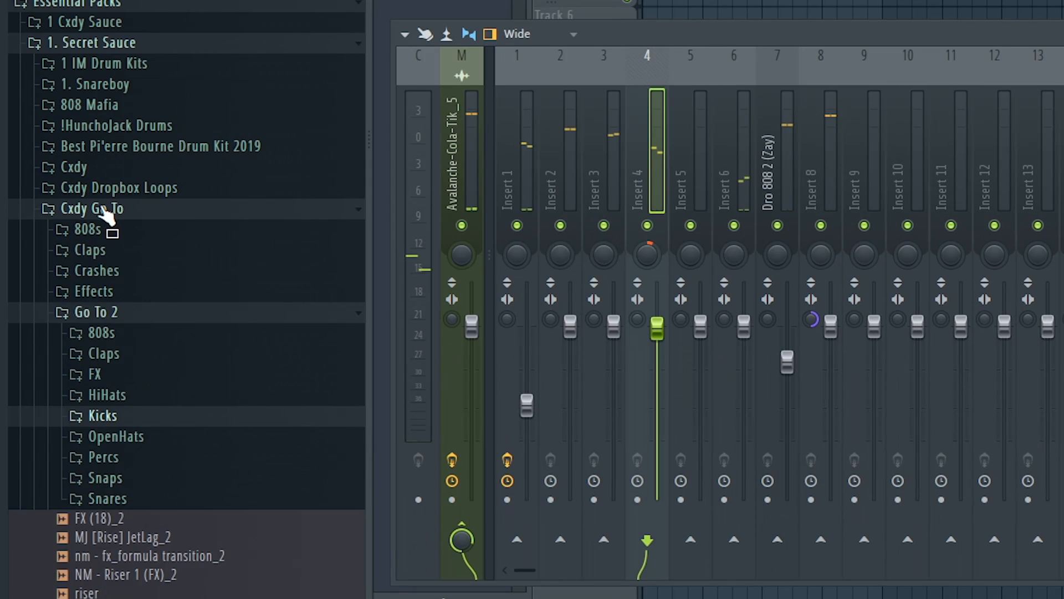
{"action": "left_click", "coordinate": [107, 212]}
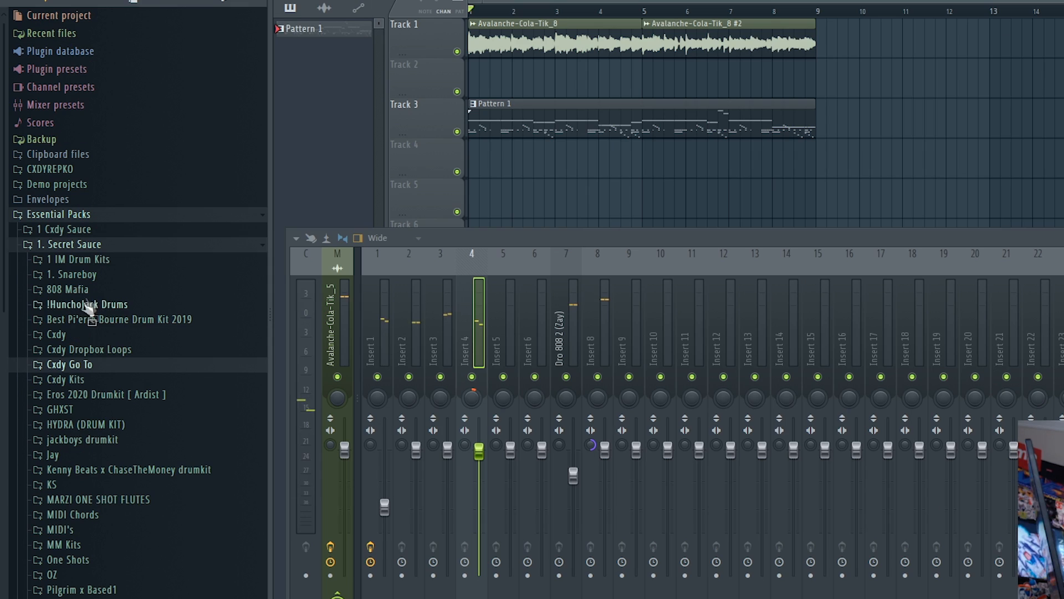
{"action": "left_click", "coordinate": [78, 259]}
{"action": "left_click", "coordinate": [139, 288]}
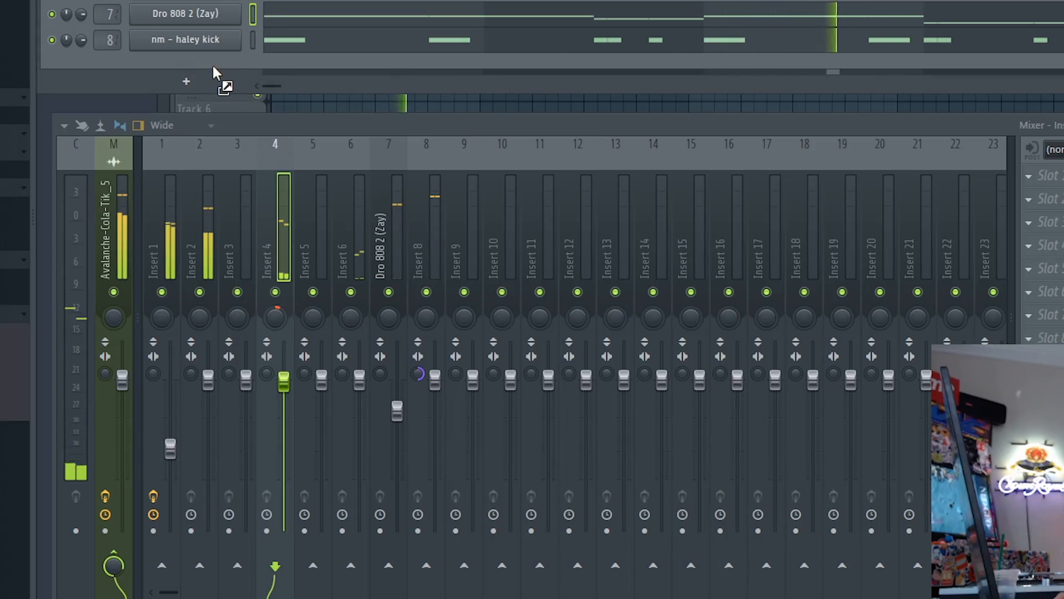
{"action": "left_click_drag", "start_coordinate": [213, 72], "coordinate": [216, 69]}
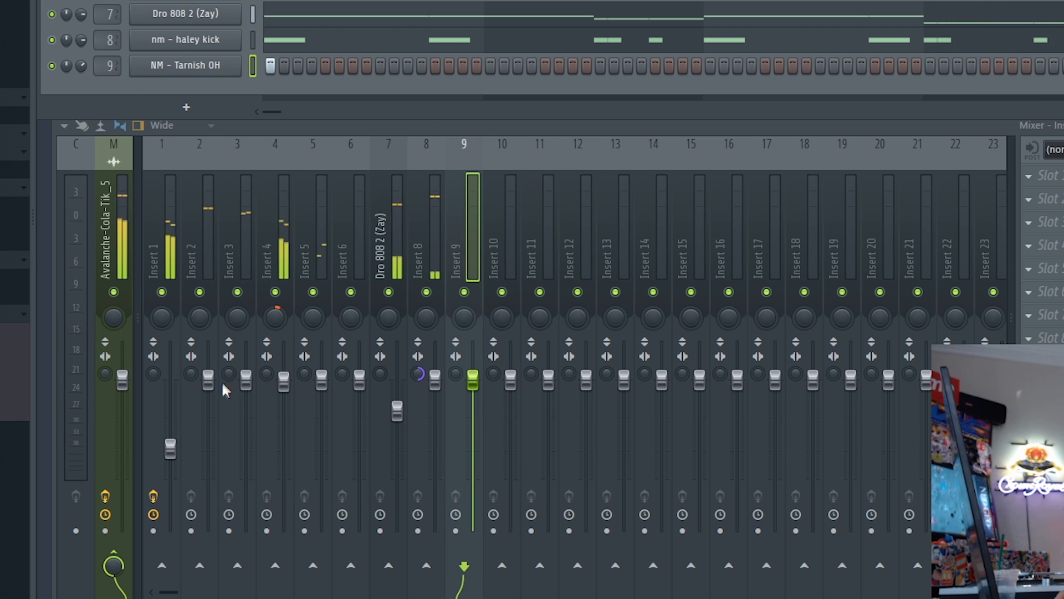
Step: Slightly lower the levels of mixer insert 4 and the Dro 808 2 (Zay) insert, and slightly raise insert 2
{"action": "left_click_drag", "start_coordinate": [281, 383], "coordinate": [273, 397]}
{"action": "left_click_drag", "start_coordinate": [210, 382], "coordinate": [209, 372]}
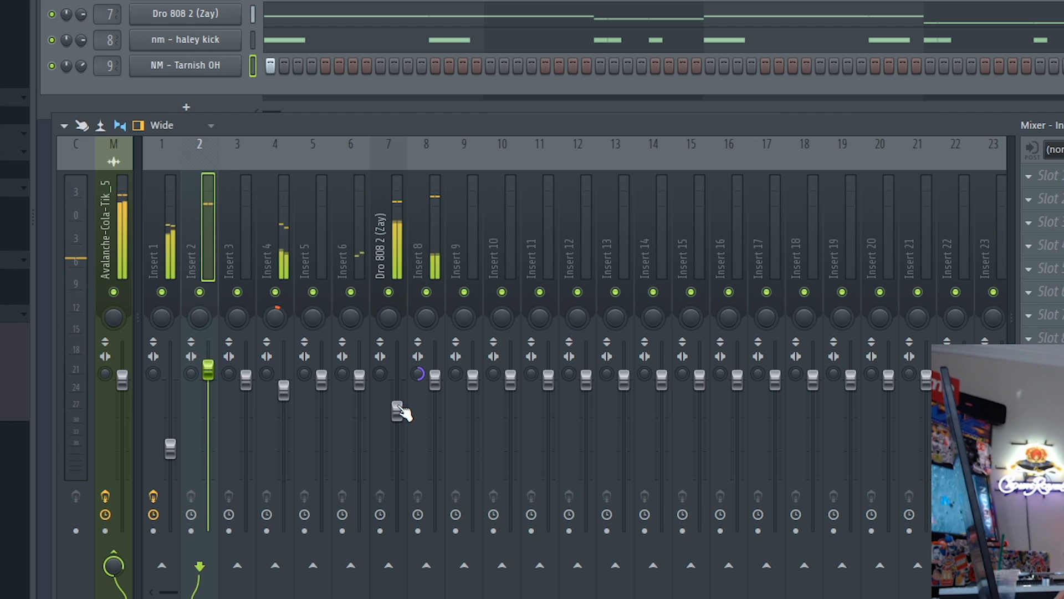
{"action": "left_click_drag", "start_coordinate": [401, 413], "coordinate": [402, 421]}
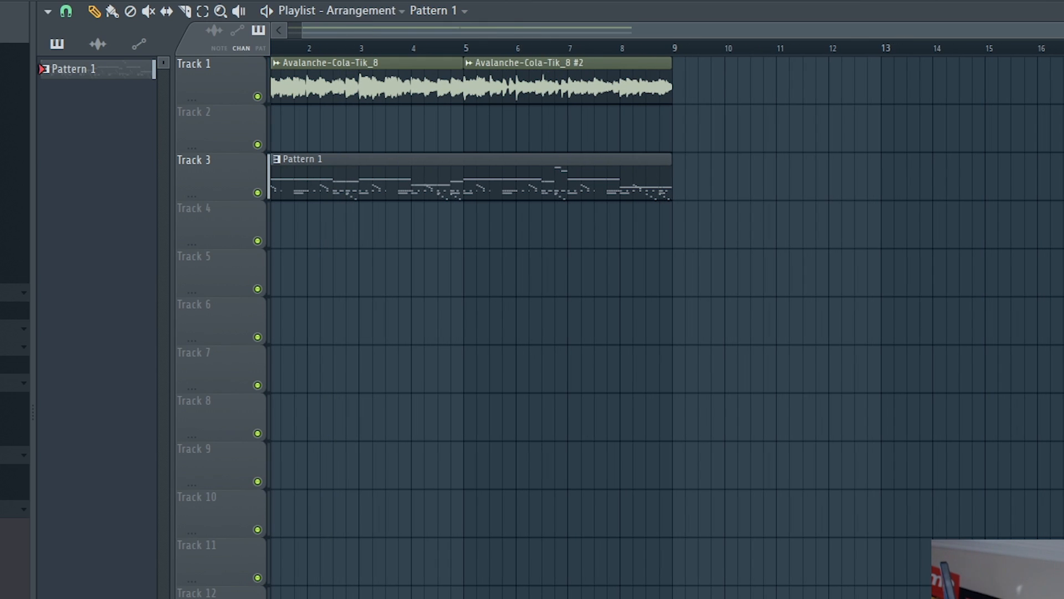
Step: Arrange Avalanche-Cola-Tik_8 #2 on track 2 as three clips starting at bars 1, 2 and 3 plus a four-bar clip at bar 9
{"action": "left_click", "coordinate": [466, 159]}
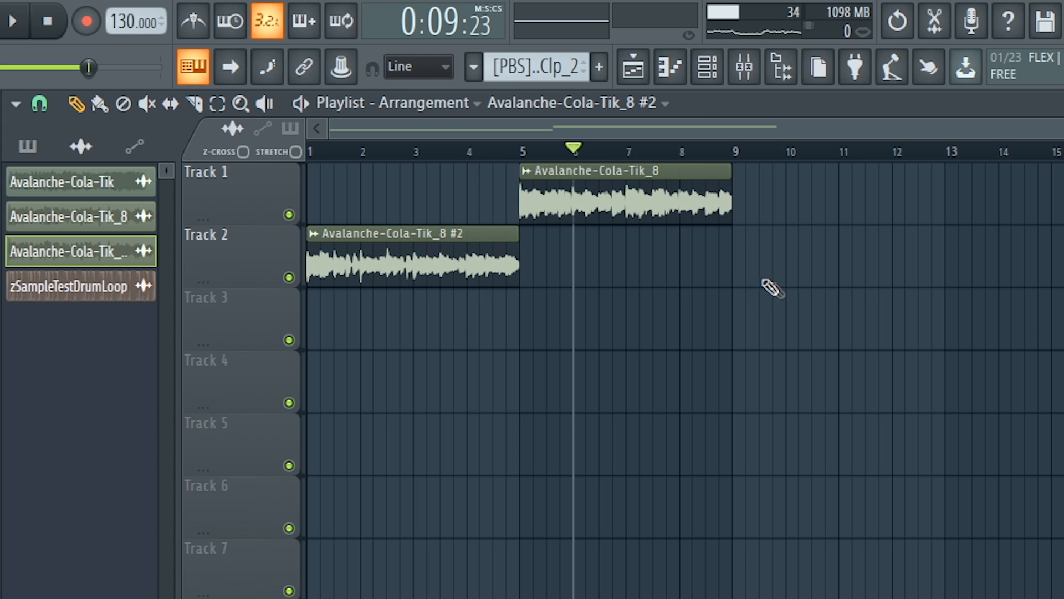
{"action": "left_click", "coordinate": [809, 271]}
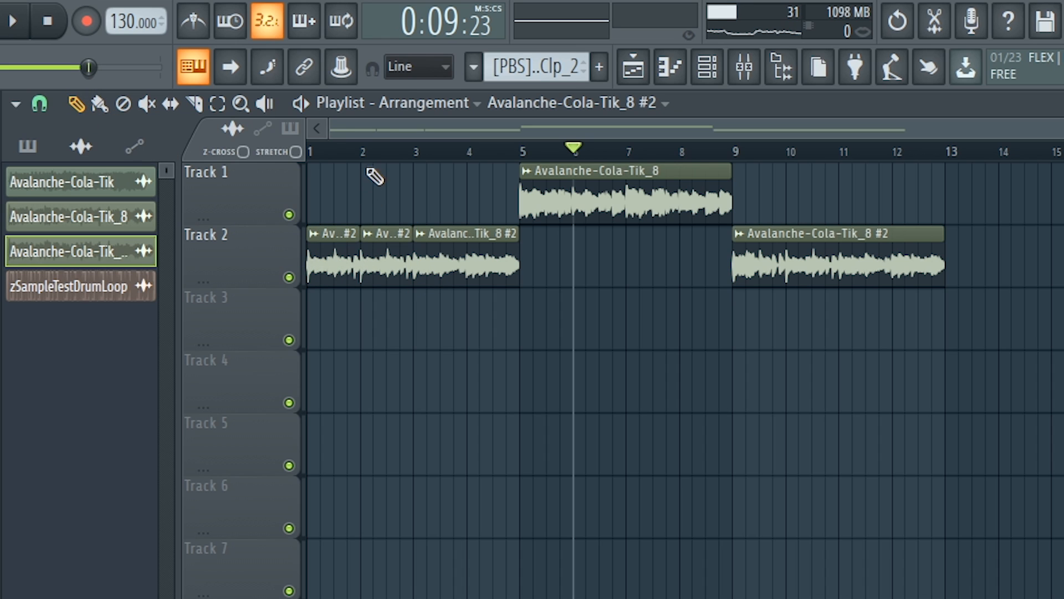
{"action": "key", "text": "space"}
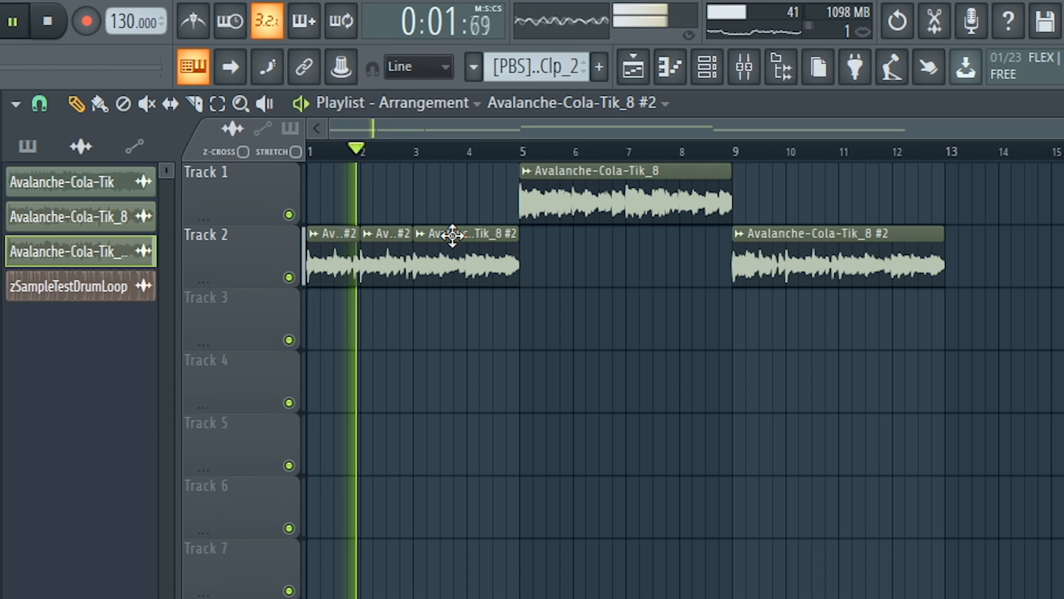
{"action": "scroll", "coordinate": [637, 392], "scroll_direction": "down", "scroll_amount": 2}
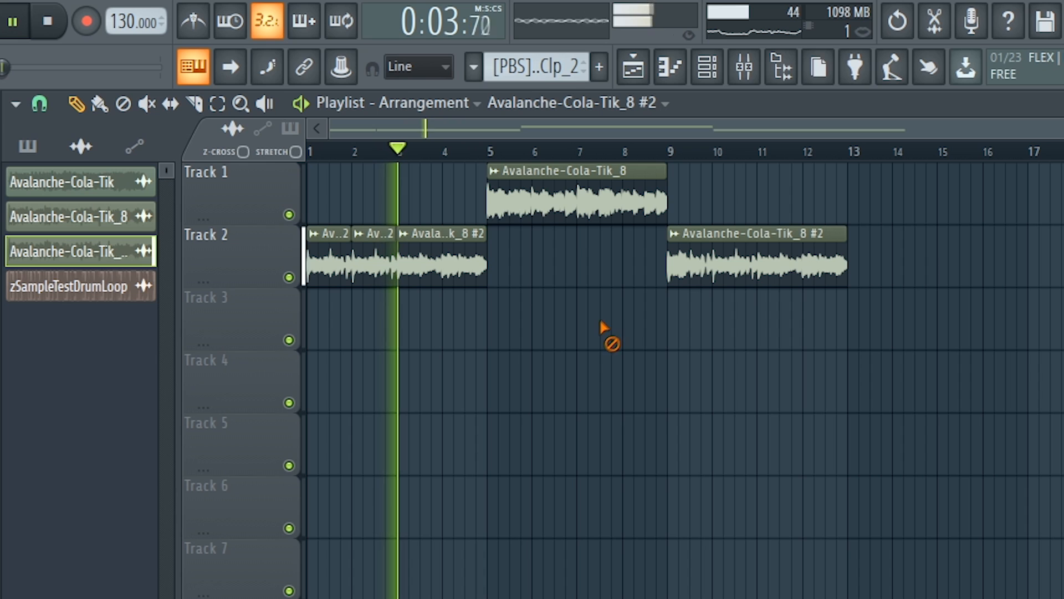
Step: Split the beat pattern into per-channel clips on tracks 4 to 11 from bar 1, and duplicate the drum and sample clips along the timeline
{"action": "scroll", "coordinate": [490, 183], "scroll_direction": "down", "scroll_amount": 1}
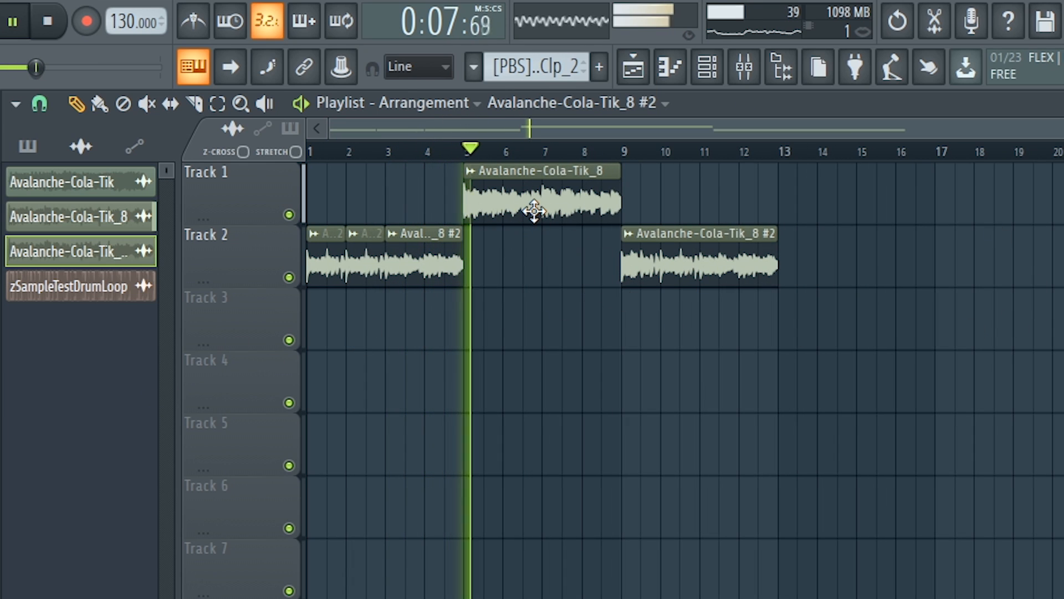
{"action": "scroll", "coordinate": [529, 172], "scroll_direction": "down", "scroll_amount": 1}
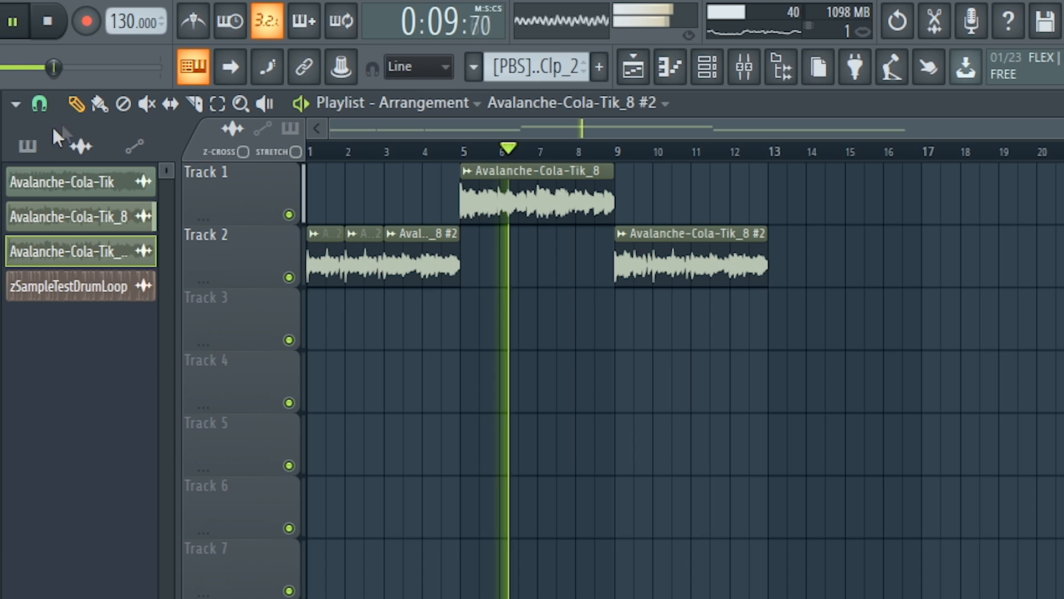
{"action": "left_click", "coordinate": [28, 146]}
{"action": "left_click", "coordinate": [118, 382], "text": "shift"}
{"action": "left_click_drag", "start_coordinate": [119, 383], "coordinate": [314, 383]}
{"action": "left_click", "coordinate": [452, 452]}
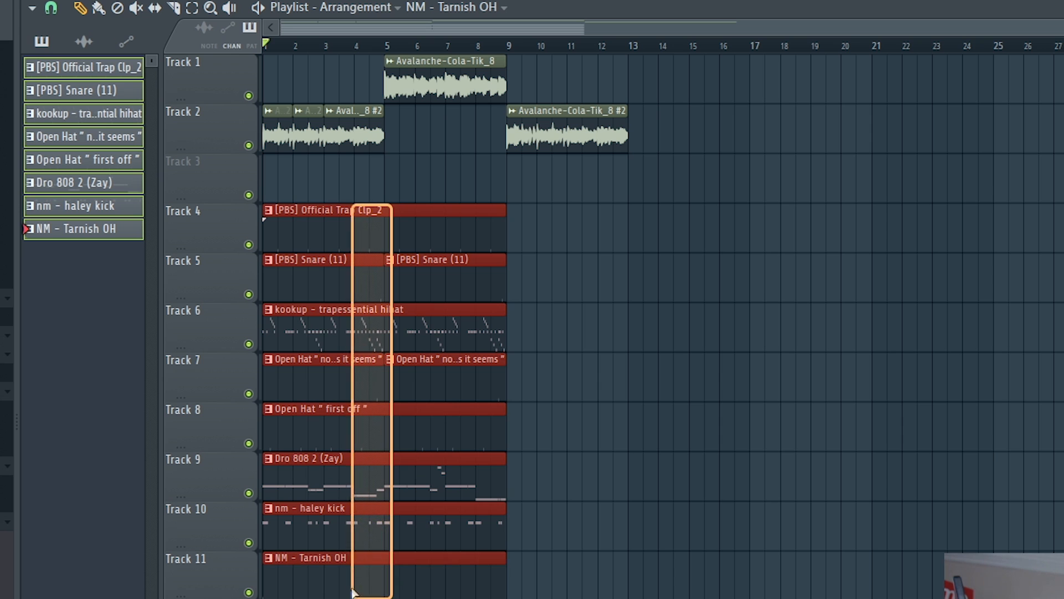
{"action": "key", "text": "ctrl+b"}
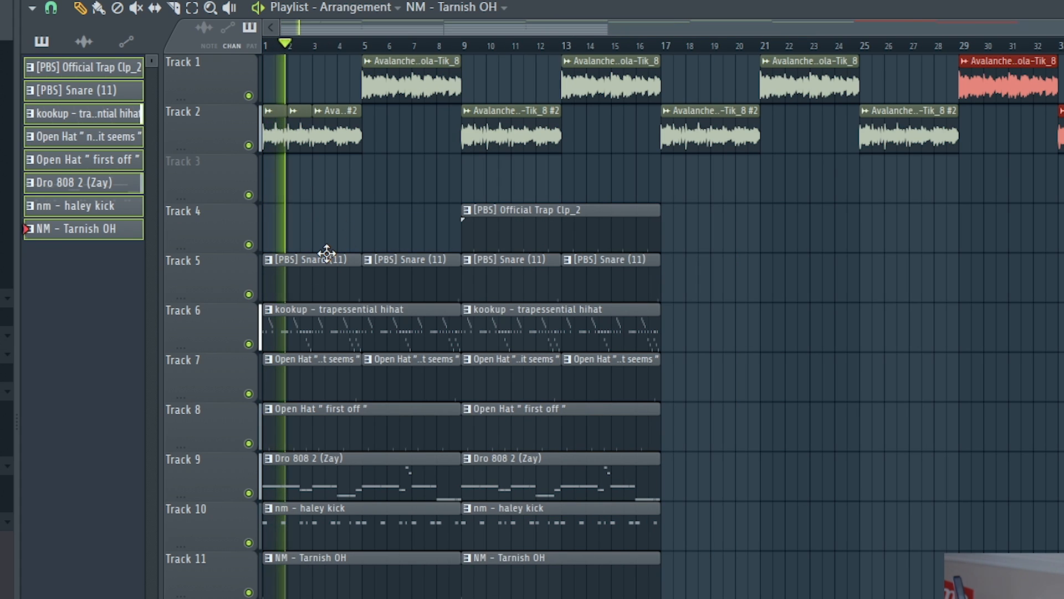
Step: Remove the snare, Open Hat "not as it seems" and haley kick clips from bars 1 to 8, and end the first 808 clip at bar 5
{"action": "right_click", "coordinate": [299, 277]}
{"action": "right_click", "coordinate": [412, 292]}
{"action": "right_click", "coordinate": [336, 399]}
{"action": "right_click", "coordinate": [403, 392]}
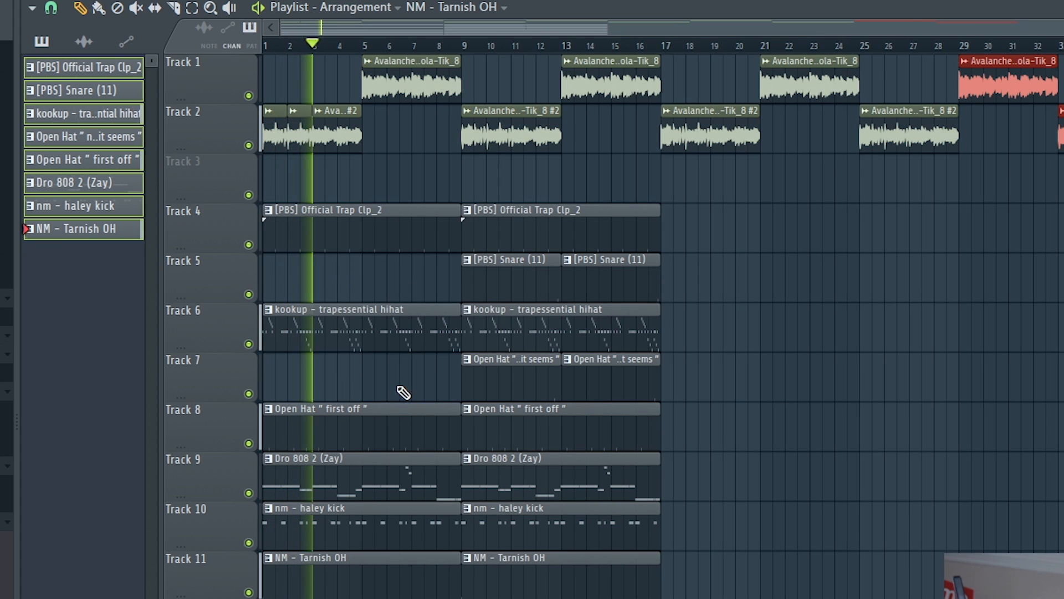
{"action": "right_click", "coordinate": [339, 533]}
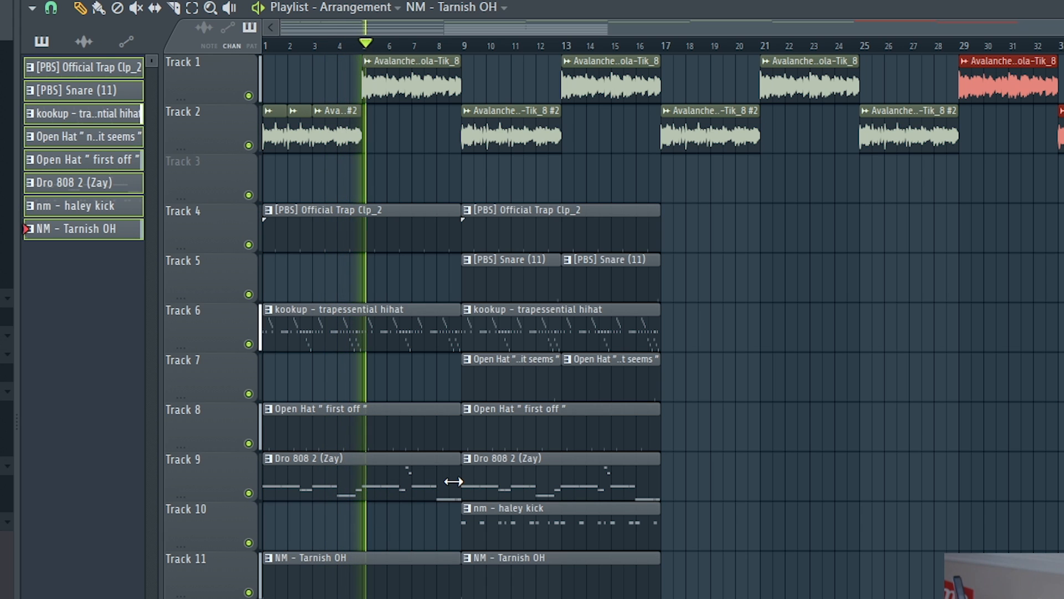
{"action": "right_click", "coordinate": [428, 483]}
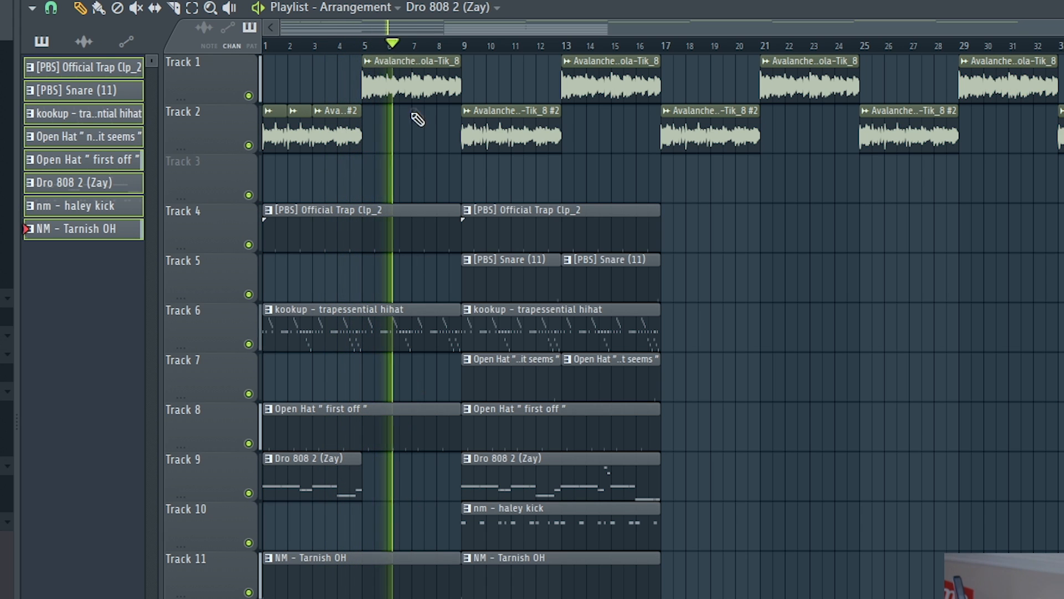
Step: Try slicing the sample and drum clips just before bar 9, and end only the first hi-hat clip midway through bar 8
{"action": "scroll", "coordinate": [416, 114], "scroll_direction": "up", "scroll_amount": 3, "text": "ctrl"}
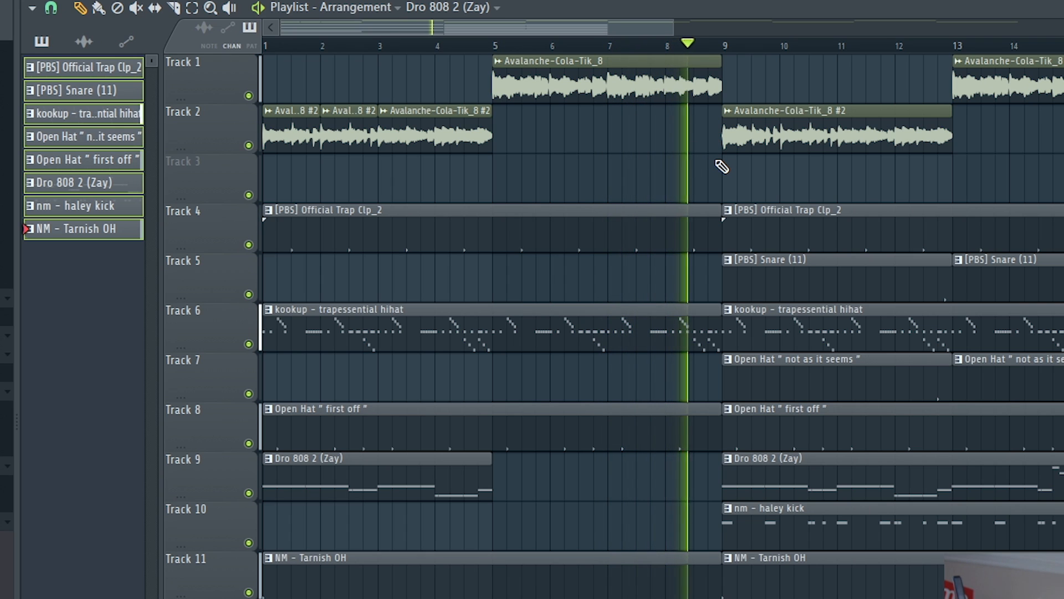
{"action": "scroll", "coordinate": [707, 166], "scroll_direction": "up", "scroll_amount": 5, "text": "ctrl"}
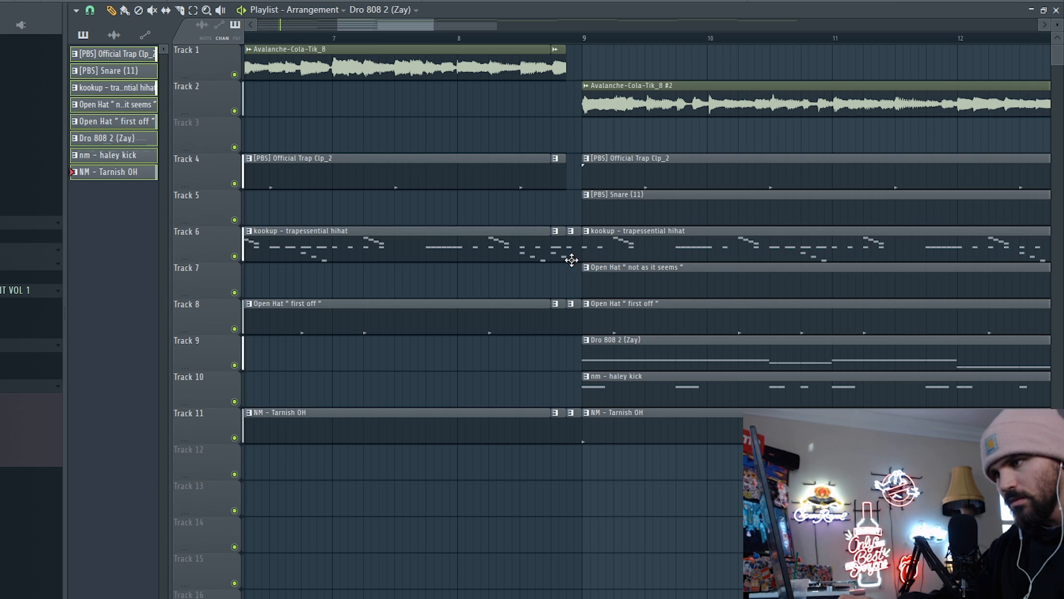
{"action": "left_click_drag", "start_coordinate": [577, 131], "coordinate": [570, 50]}
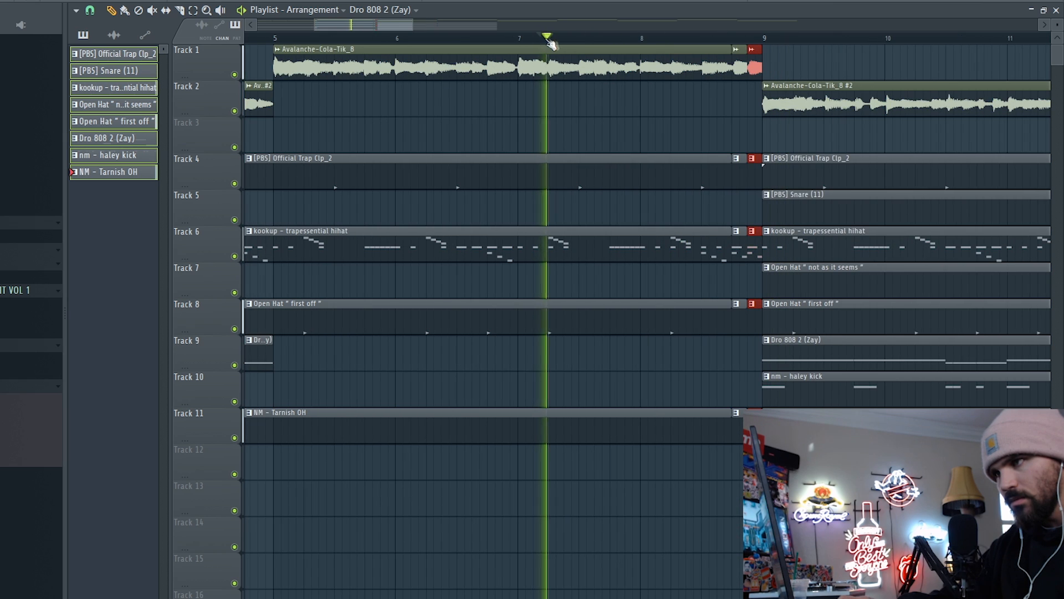
{"action": "left_click", "coordinate": [661, 40]}
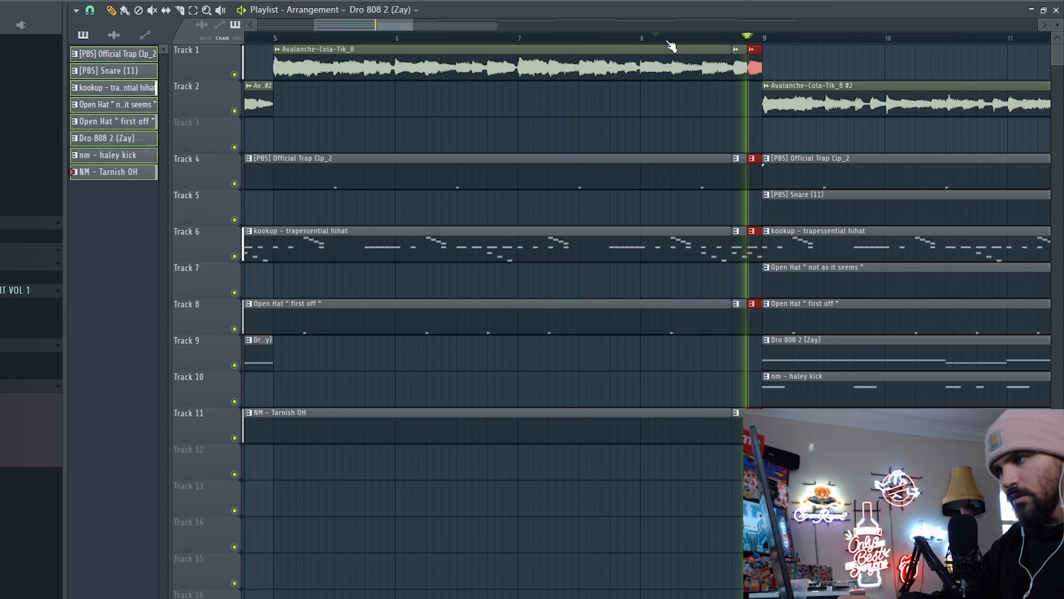
{"action": "left_click_drag", "start_coordinate": [746, 62], "coordinate": [763, 61]}
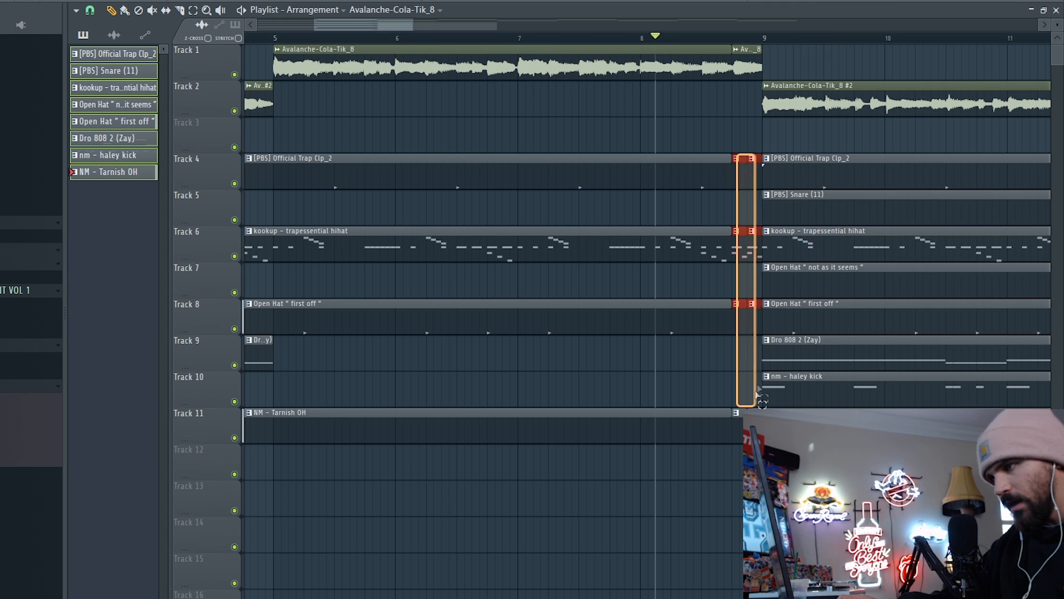
{"action": "left_click_drag", "start_coordinate": [737, 155], "coordinate": [686, 456]}
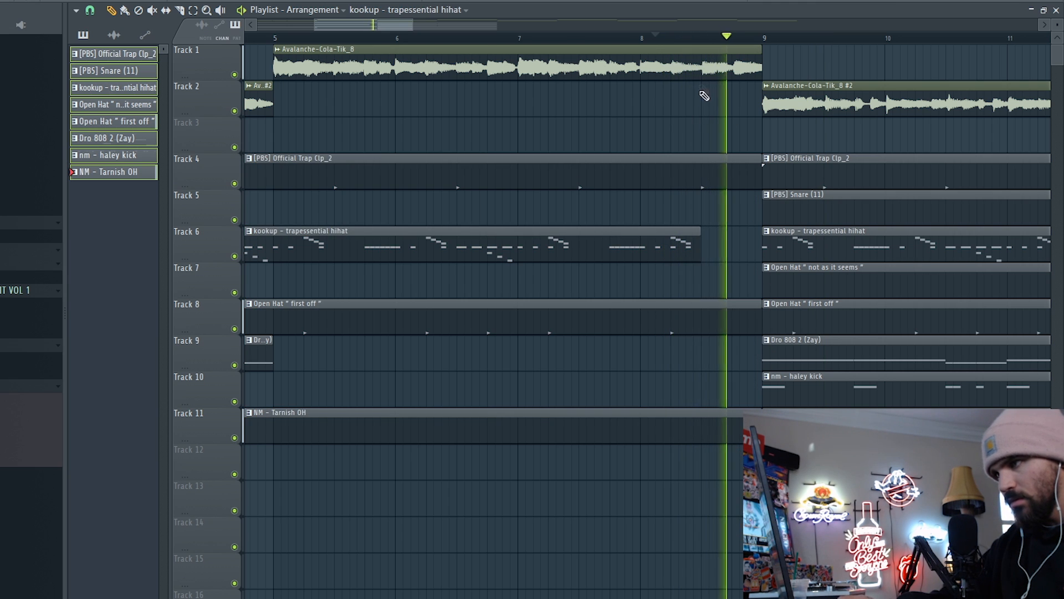
Step: Move the Avalanche-Cola-Tik_8 clip from bar 13 to bar 17 and the Avalanche-Cola-Tik_8 #2 clip from bar 17 to bar 13
{"action": "scroll", "coordinate": [734, 94], "scroll_direction": "down", "scroll_amount": 5}
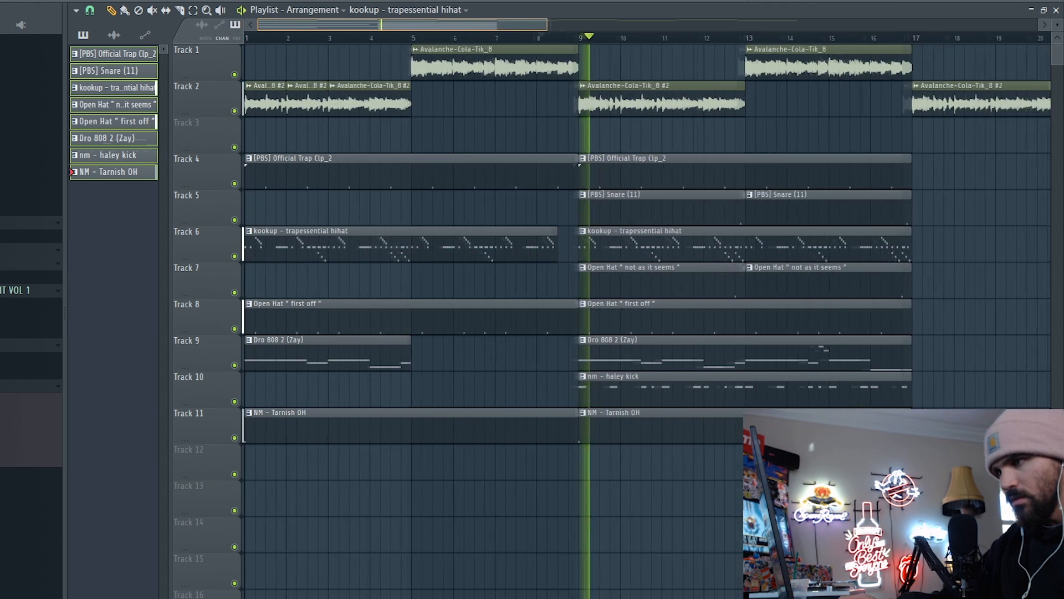
{"action": "scroll", "coordinate": [817, 226], "scroll_direction": "down", "scroll_amount": 2}
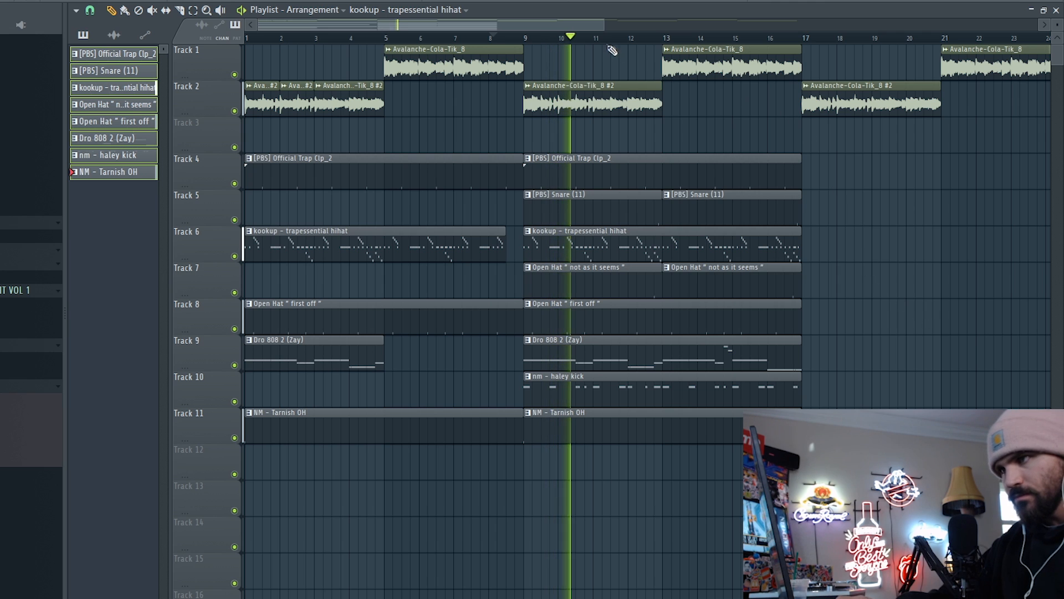
{"action": "scroll", "coordinate": [613, 51], "scroll_direction": "down", "scroll_amount": 3}
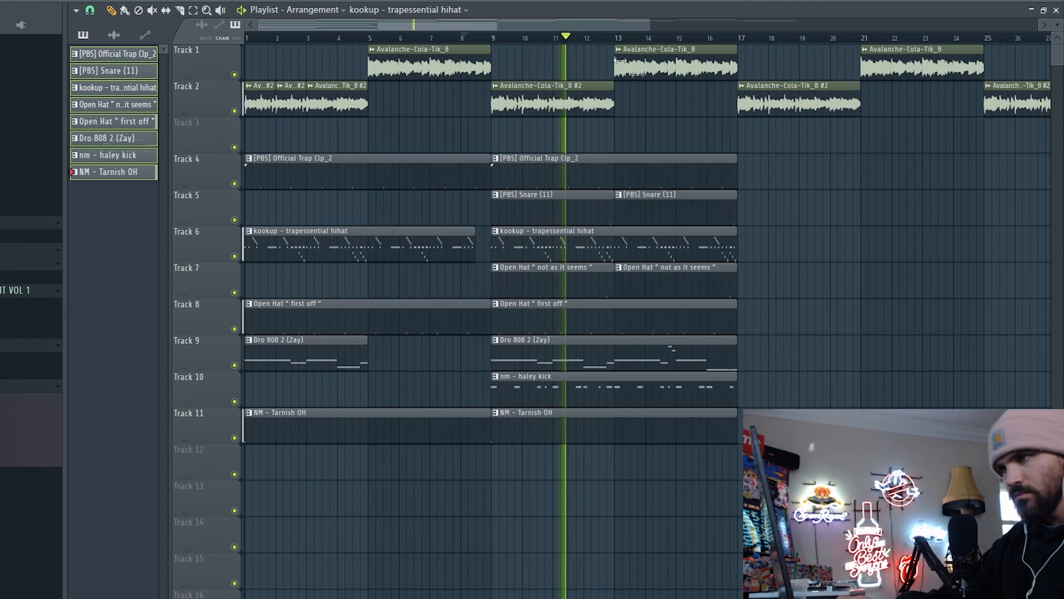
{"action": "scroll", "coordinate": [640, 69], "scroll_direction": "down", "scroll_amount": 3}
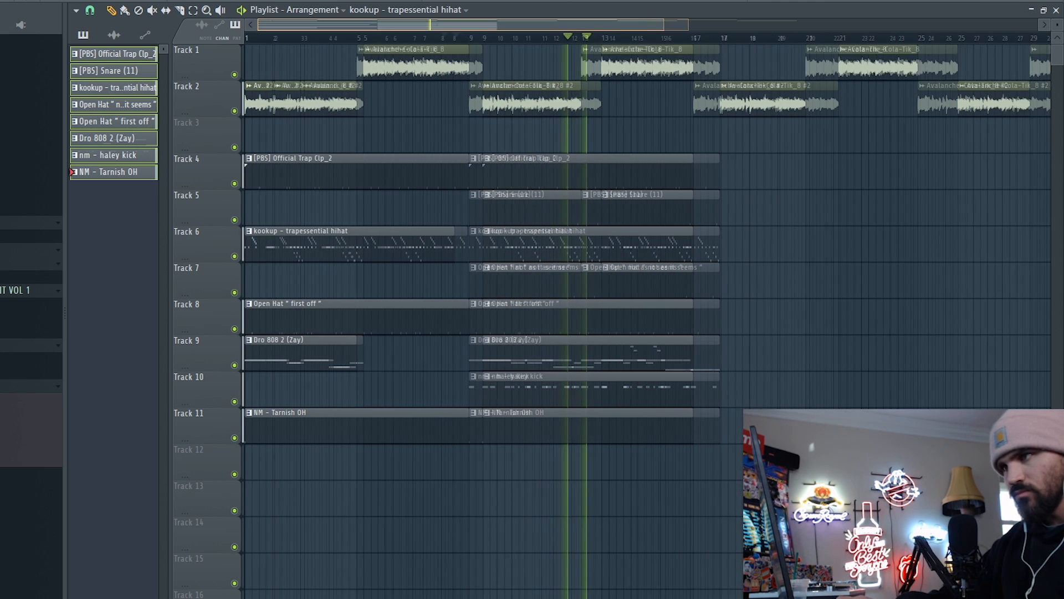
{"action": "scroll", "coordinate": [591, 33], "scroll_direction": "down", "scroll_amount": 2}
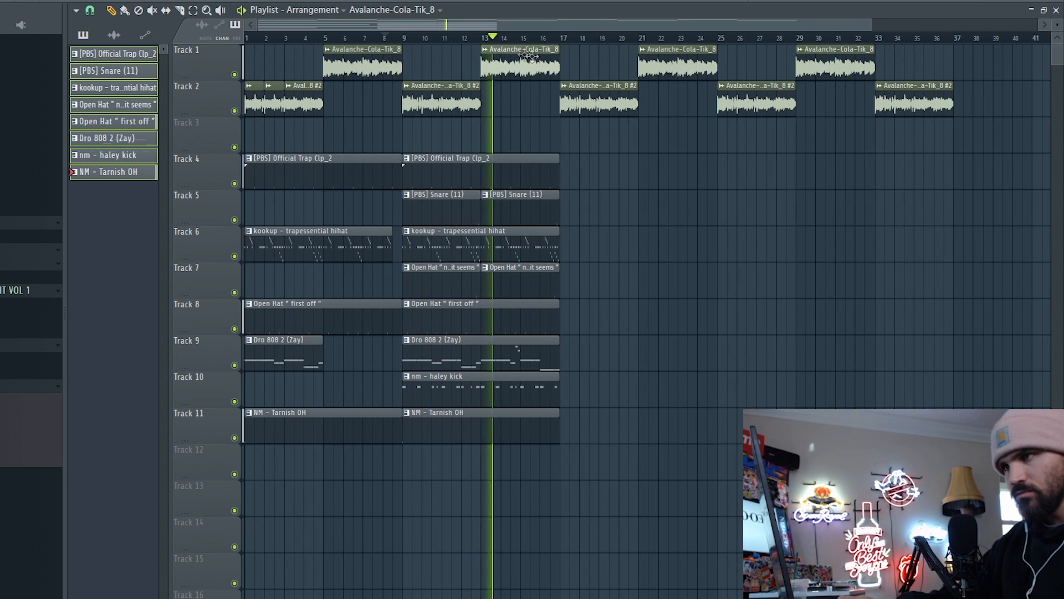
{"action": "left_click_drag", "start_coordinate": [529, 55], "coordinate": [608, 55]}
{"action": "left_click_drag", "start_coordinate": [620, 99], "coordinate": [542, 98]}
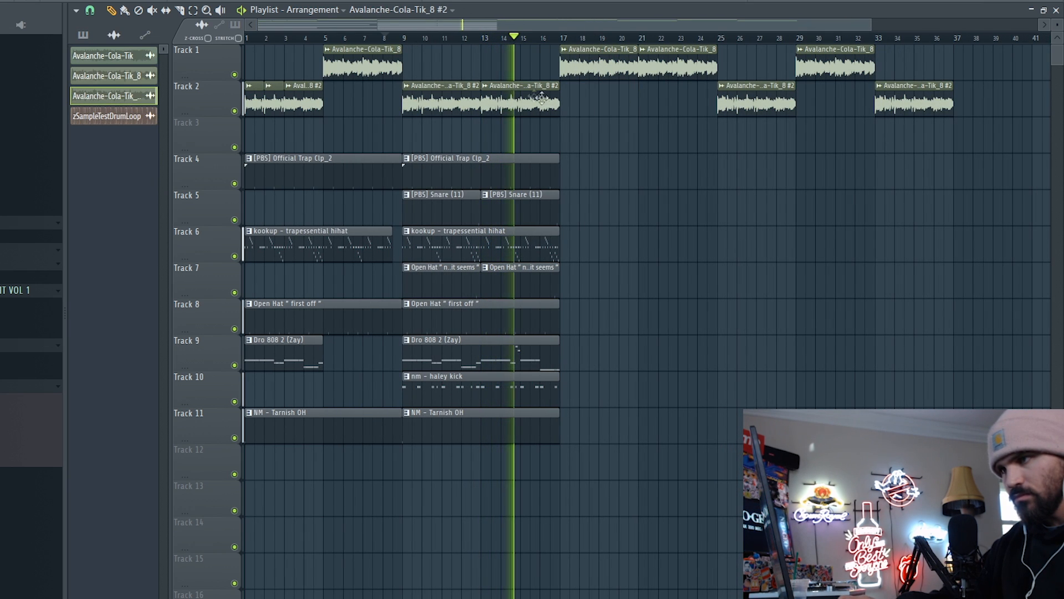
Step: Delete the sample clips on tracks 1 and 2 from bar 25 onward
{"action": "scroll", "coordinate": [508, 44], "scroll_direction": "down", "scroll_amount": 1}
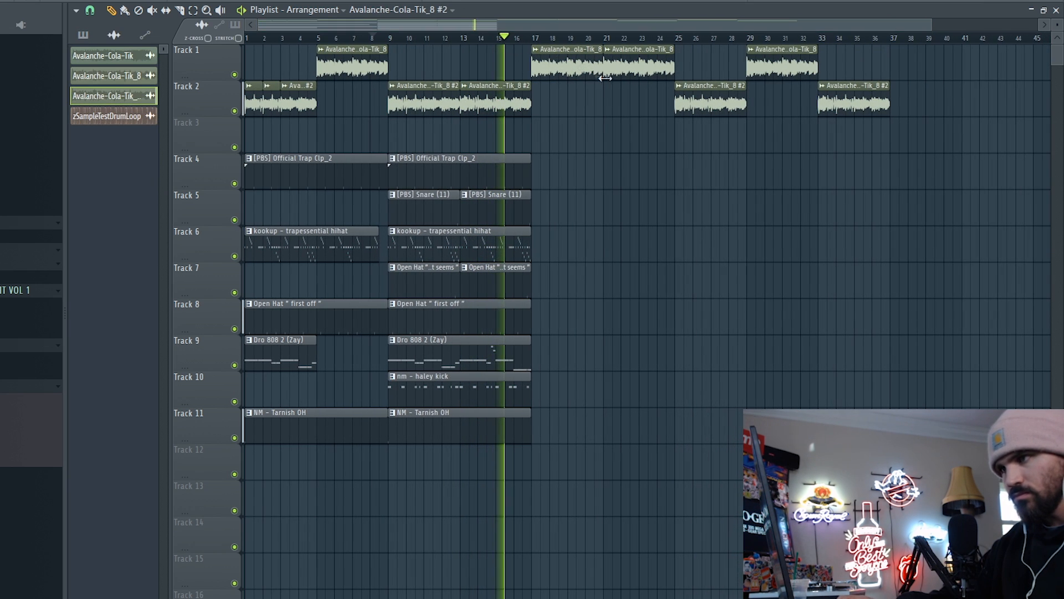
{"action": "right_click", "coordinate": [691, 107]}
{"action": "right_click", "coordinate": [782, 64]}
{"action": "right_click", "coordinate": [844, 115]}
Step: Duplicate the drum and 808 clips of bars 9 to 16 to bar 17, and the sample clips of bars 9 to 24 to bar 25
{"action": "left_click_drag", "start_coordinate": [545, 437], "coordinate": [389, 154]}
{"action": "key", "text": "ctrl+b"}
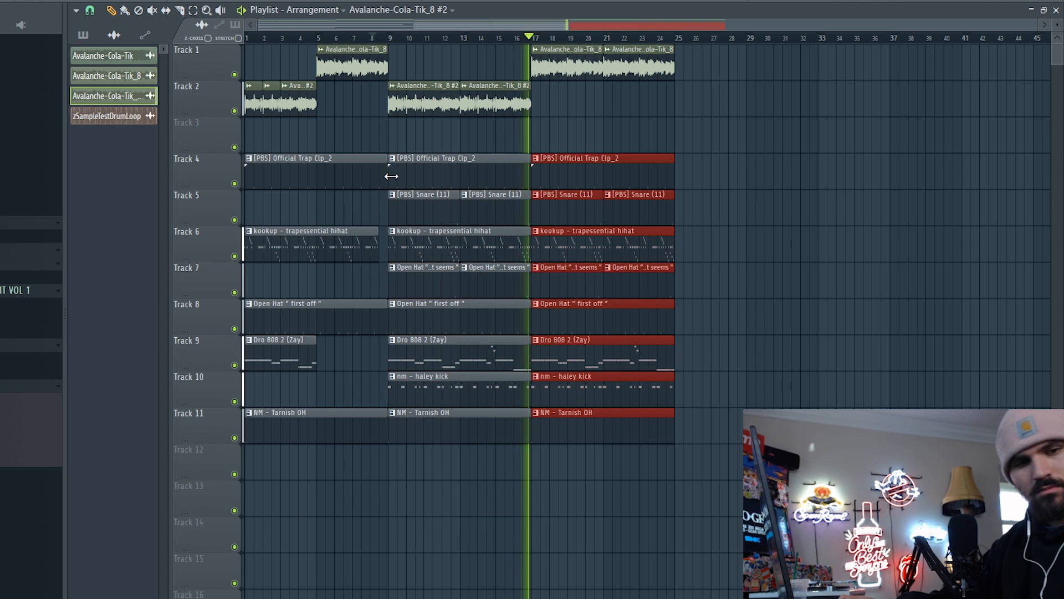
{"action": "left_click", "coordinate": [781, 141]}
{"action": "left_click_drag", "start_coordinate": [653, 114], "coordinate": [467, 41]}
{"action": "scroll", "coordinate": [467, 40], "scroll_direction": "up", "scroll_amount": 2}
{"action": "key", "text": "ctrl+b"}
{"action": "left_click", "coordinate": [690, 166]}
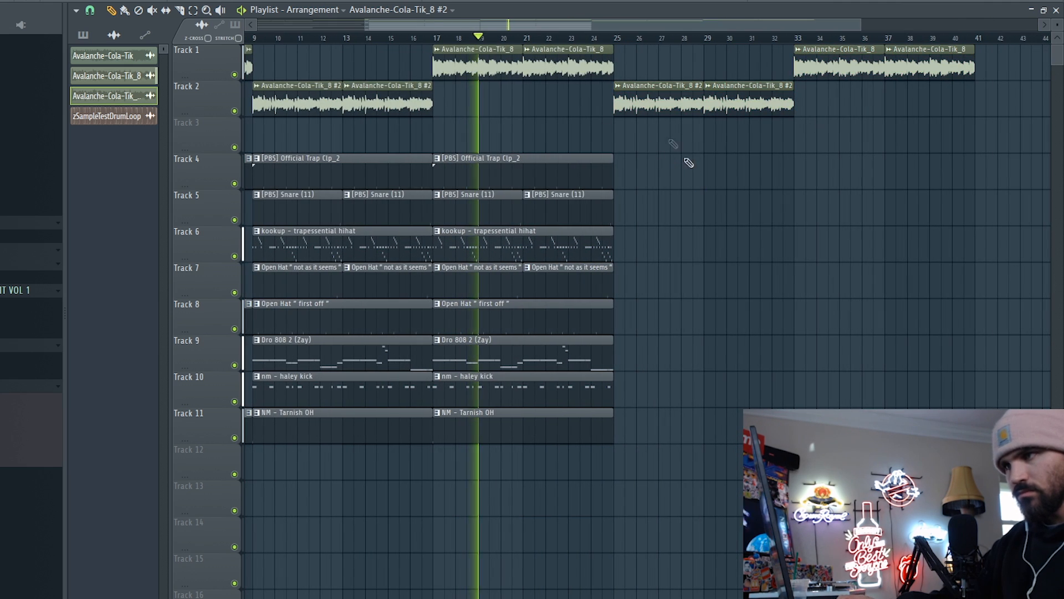
Step: Duplicate the drum and 808 clips of bars 17 to 24 to bar 25 and trim the copies to start at bar 27
{"action": "scroll", "coordinate": [672, 173], "scroll_direction": "down", "scroll_amount": 2}
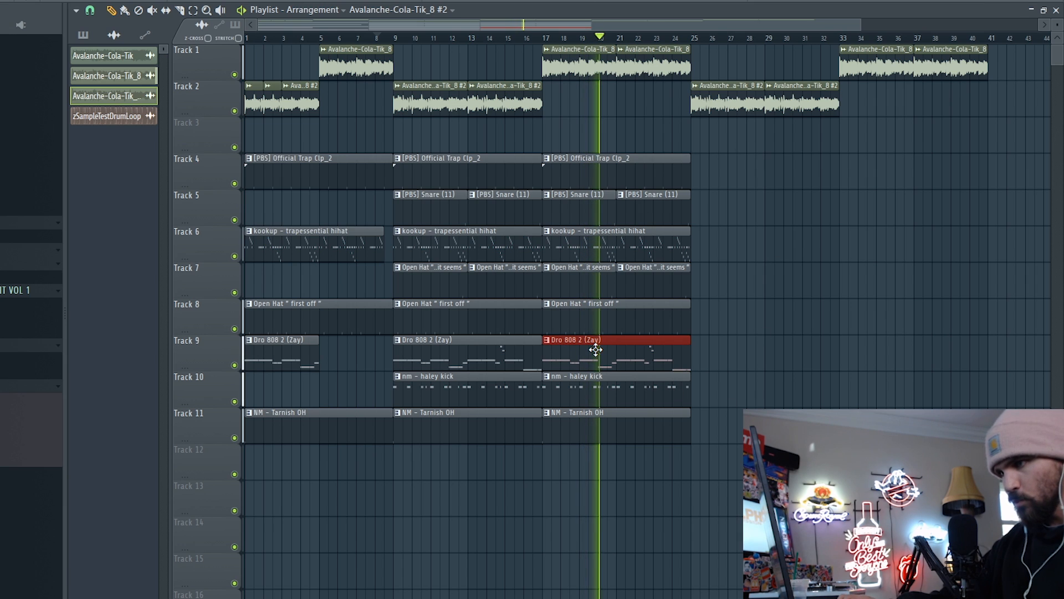
{"action": "left_click_drag", "start_coordinate": [598, 438], "coordinate": [672, 167]}
{"action": "key", "text": "ctrl+b"}
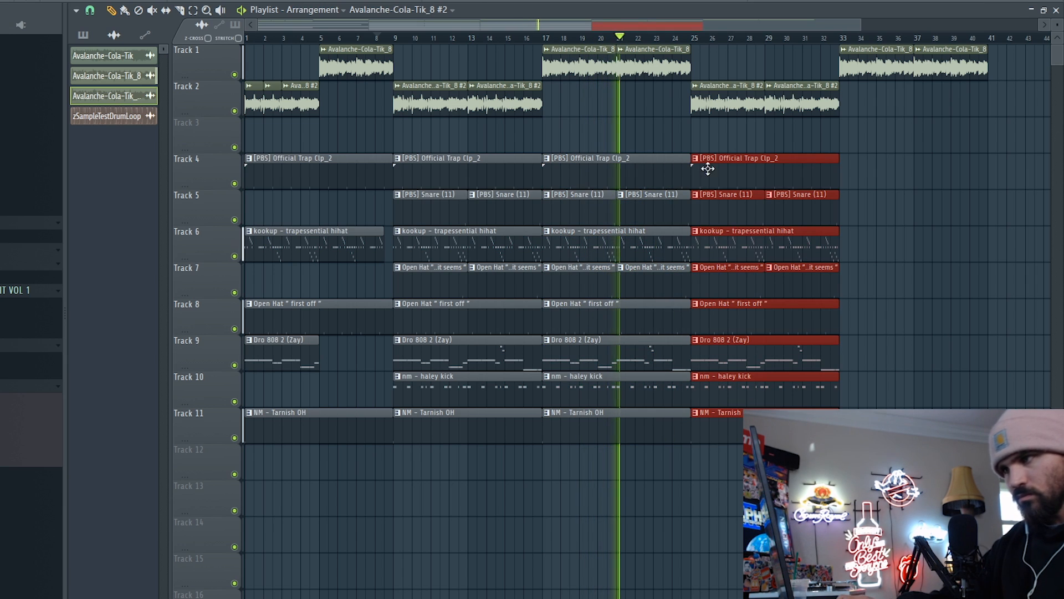
{"action": "left_click_drag", "start_coordinate": [695, 422], "coordinate": [728, 421]}
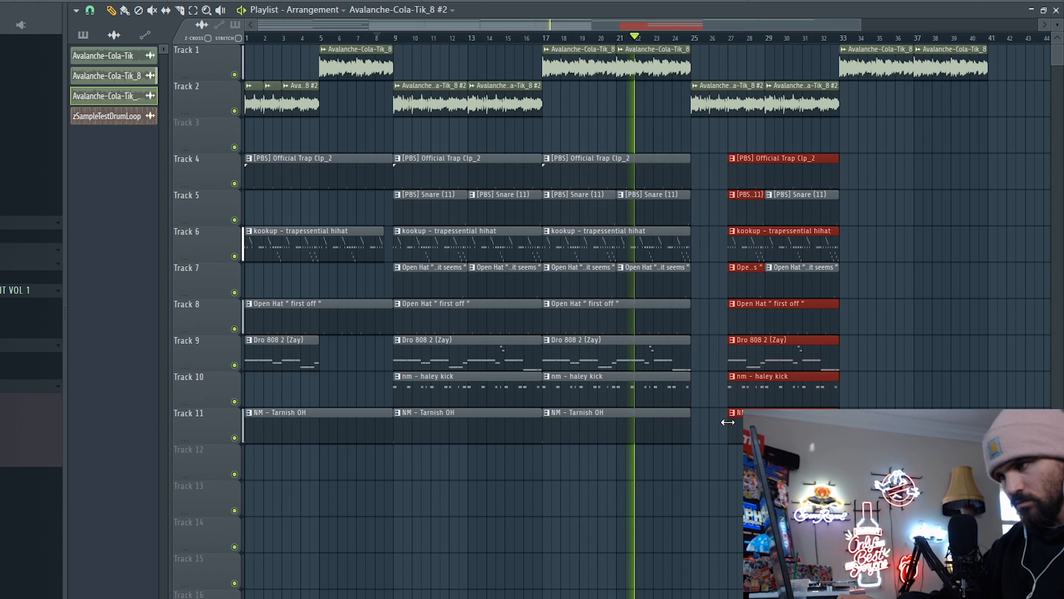
{"action": "left_click", "coordinate": [720, 348]}
Step: Start the new section's hi-hat at bar 26, cut out a short gap just before bar 27, and delete that section's haley kick clip
{"action": "scroll", "coordinate": [729, 53], "scroll_direction": "up", "scroll_amount": 3}
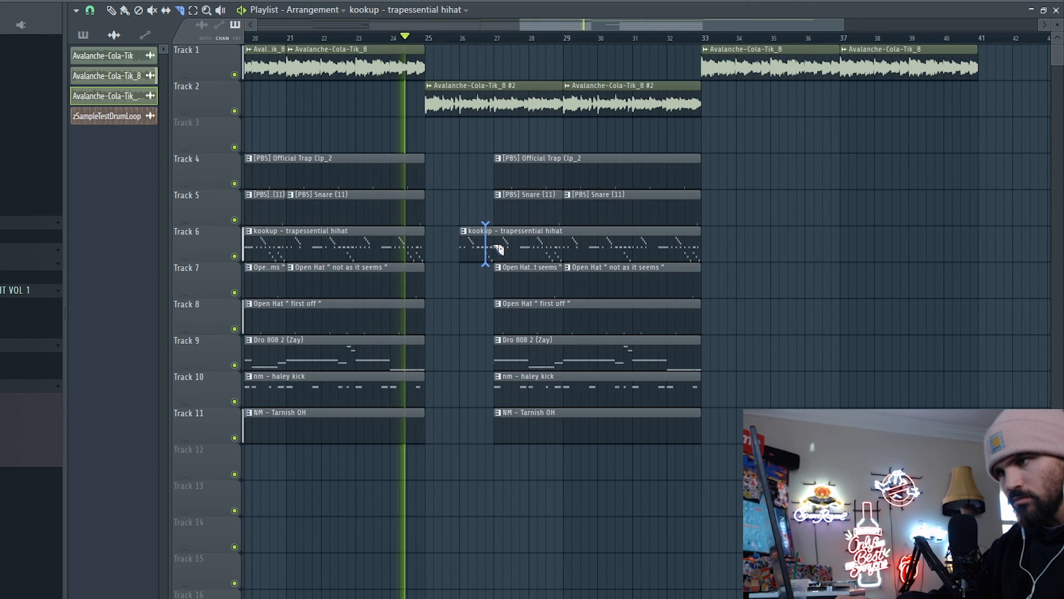
{"action": "left_click", "coordinate": [495, 245]}
{"action": "left_click", "coordinate": [112, 11]}
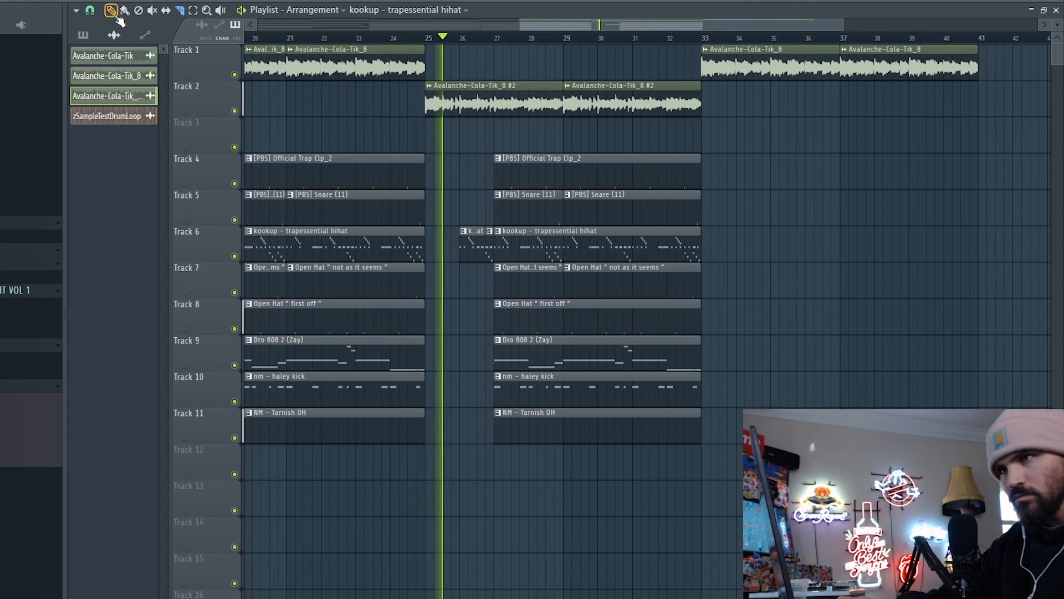
{"action": "right_click", "coordinate": [537, 400]}
{"action": "left_click_drag", "start_coordinate": [541, 175], "coordinate": [544, 429]}
{"action": "mouse_move", "coordinate": [681, 239]}
{"action": "left_mouse_down"}
{"action": "mouse_move", "coordinate": [599, 234]}
{"action": "mouse_move", "coordinate": [701, 234]}
{"action": "left_mouse_up"}
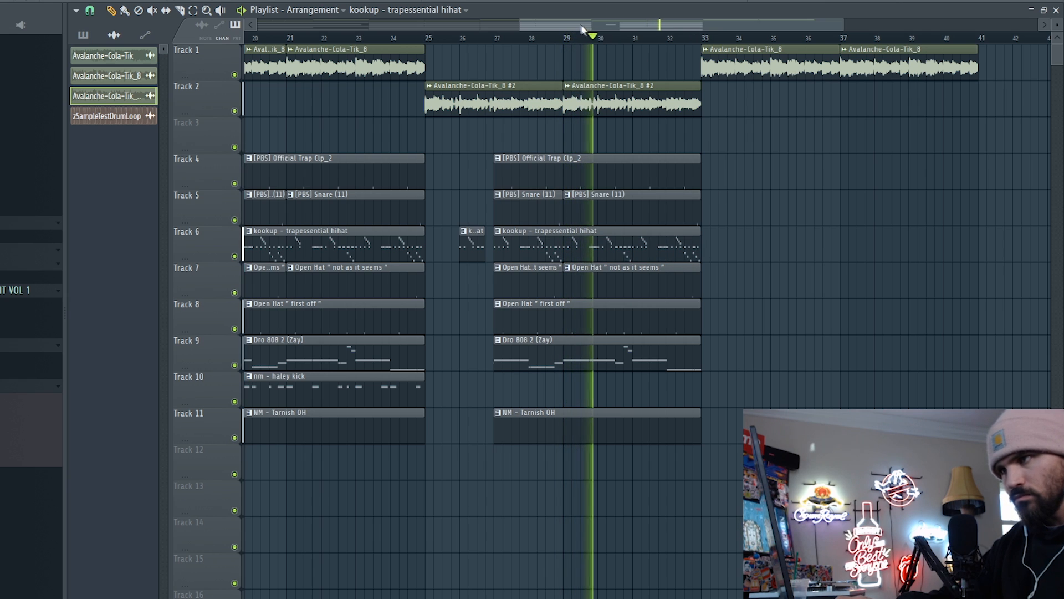
Step: Copy an eight-bar block of drum and 808 clips to bar 33 and delete the extra clips copied past bar 41
{"action": "scroll", "coordinate": [720, 183], "scroll_direction": "down", "scroll_amount": 5}
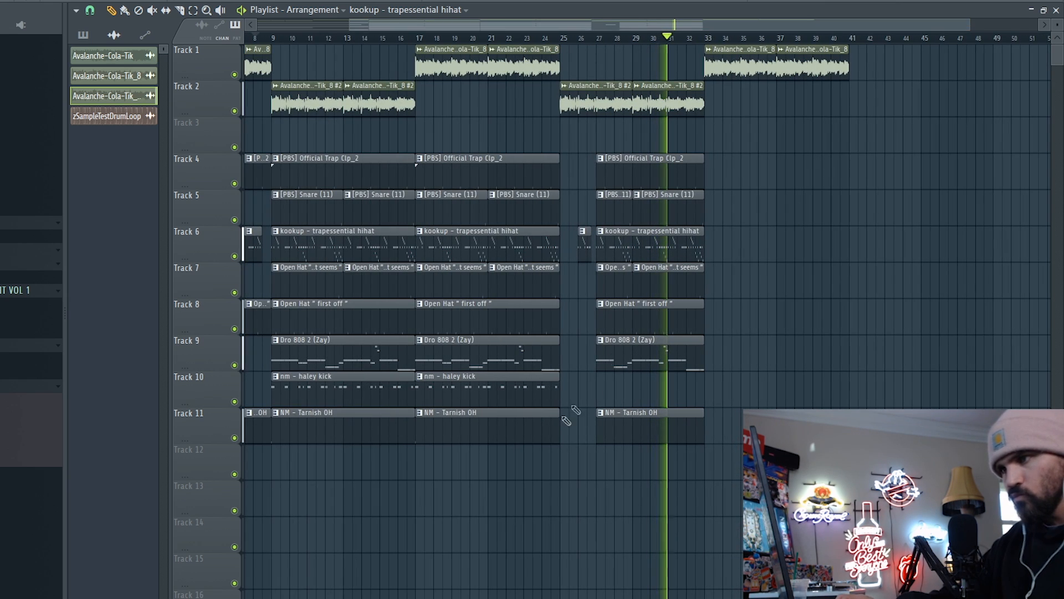
{"action": "mouse_move", "coordinate": [519, 442]}
{"action": "left_mouse_down"}
{"action": "mouse_move", "coordinate": [459, 275]}
{"action": "mouse_move", "coordinate": [304, 169]}
{"action": "left_mouse_up"}
{"action": "mouse_move", "coordinate": [304, 171]}
{"action": "left_mouse_down"}
{"action": "mouse_move", "coordinate": [542, 166]}
{"action": "mouse_move", "coordinate": [768, 181]}
{"action": "mouse_move", "coordinate": [735, 175]}
{"action": "left_mouse_up"}
{"action": "right_click", "coordinate": [892, 169]}
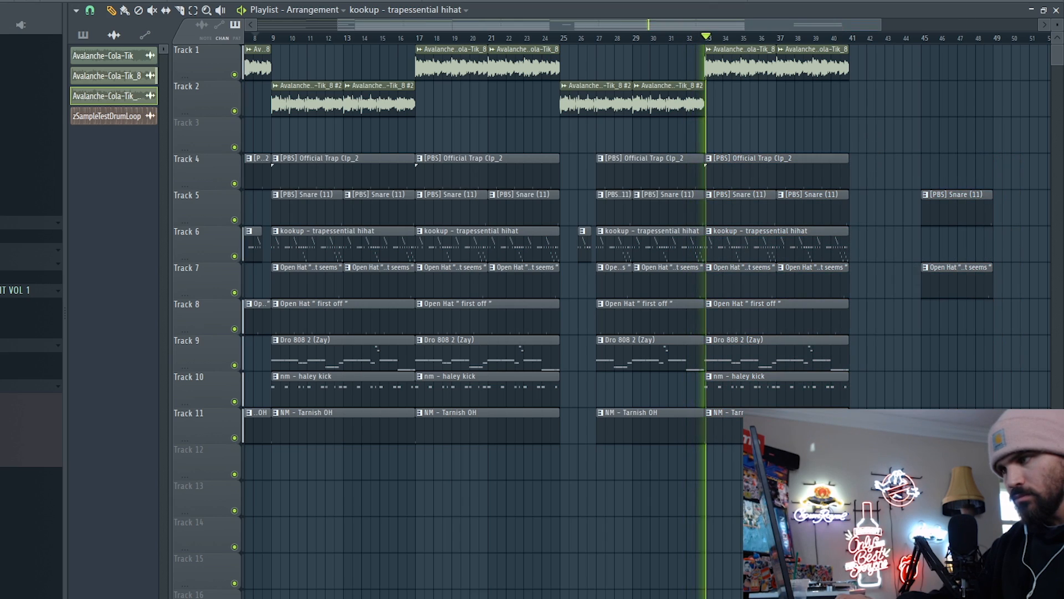
{"action": "right_click", "coordinate": [951, 207]}
Step: Duplicate all sample, drum and 808 clips of bars 9 to 40 to bar 41
{"action": "scroll", "coordinate": [909, 421], "scroll_direction": "down", "scroll_amount": 3}
{"action": "left_click_drag", "start_coordinate": [856, 480], "coordinate": [345, 30]}
{"action": "key", "text": "ctrl+b"}
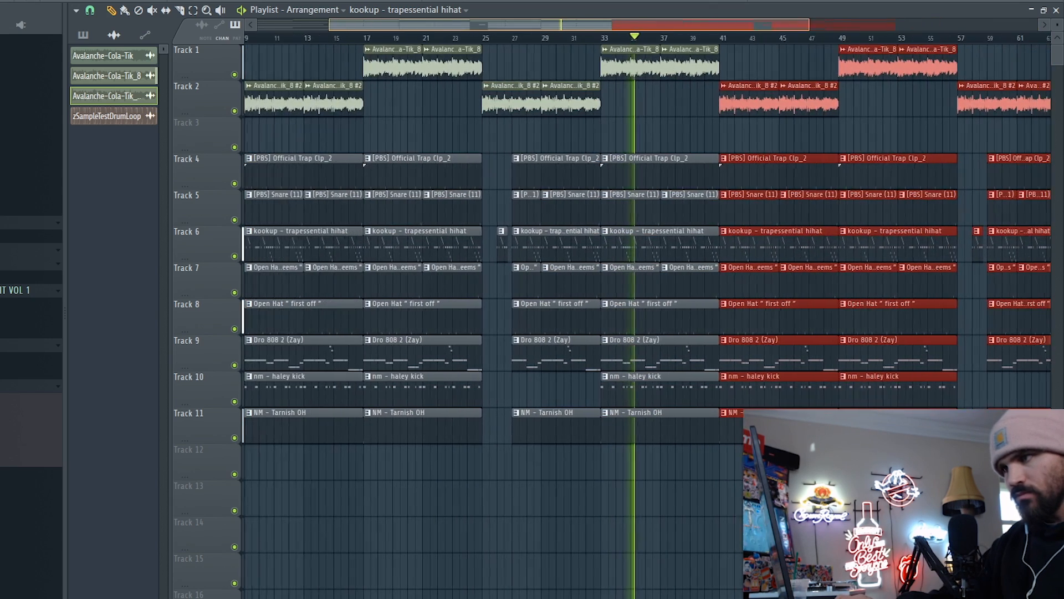
Step: Move the duplicated section to start at bar 49 and copy the intro's sample clips into the gap from bar 41
{"action": "scroll", "coordinate": [738, 44], "scroll_direction": "down", "scroll_amount": 2}
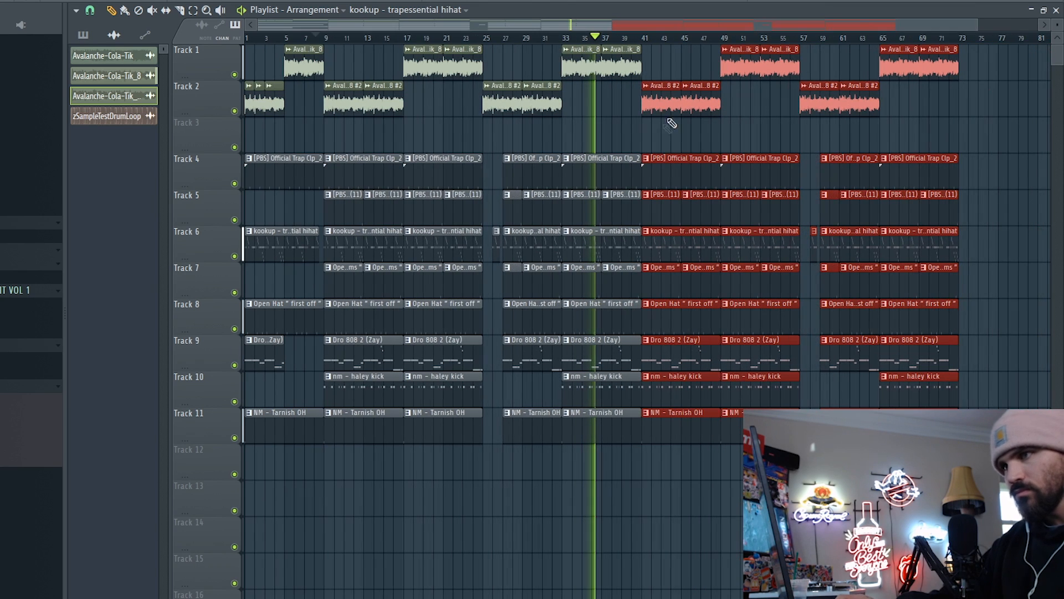
{"action": "left_click_drag", "start_coordinate": [663, 101], "coordinate": [741, 101]}
{"action": "left_click", "coordinate": [335, 182]}
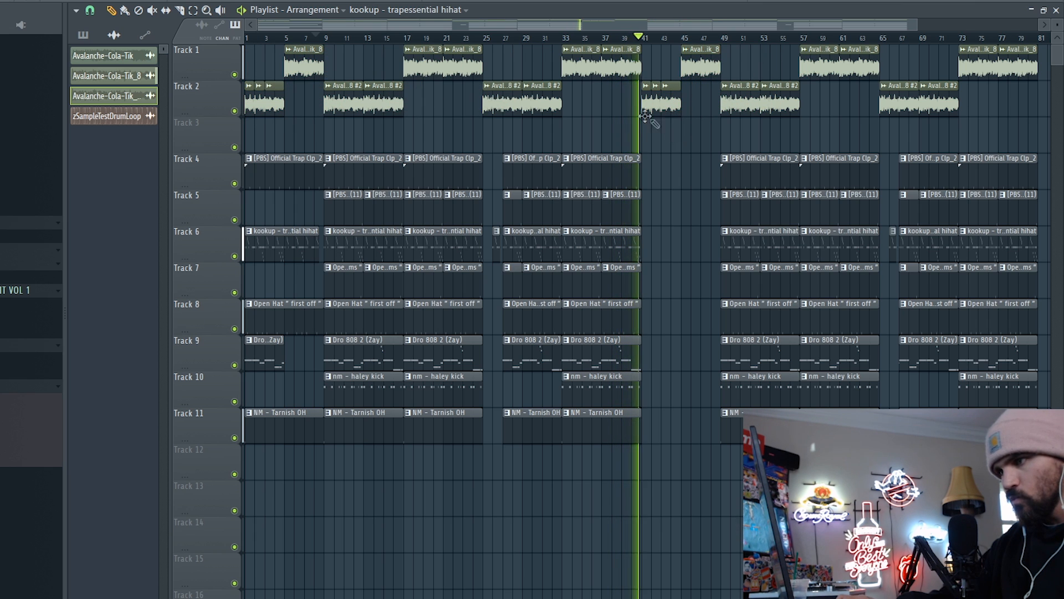
{"action": "scroll", "coordinate": [637, 139], "scroll_direction": "up", "scroll_amount": 4}
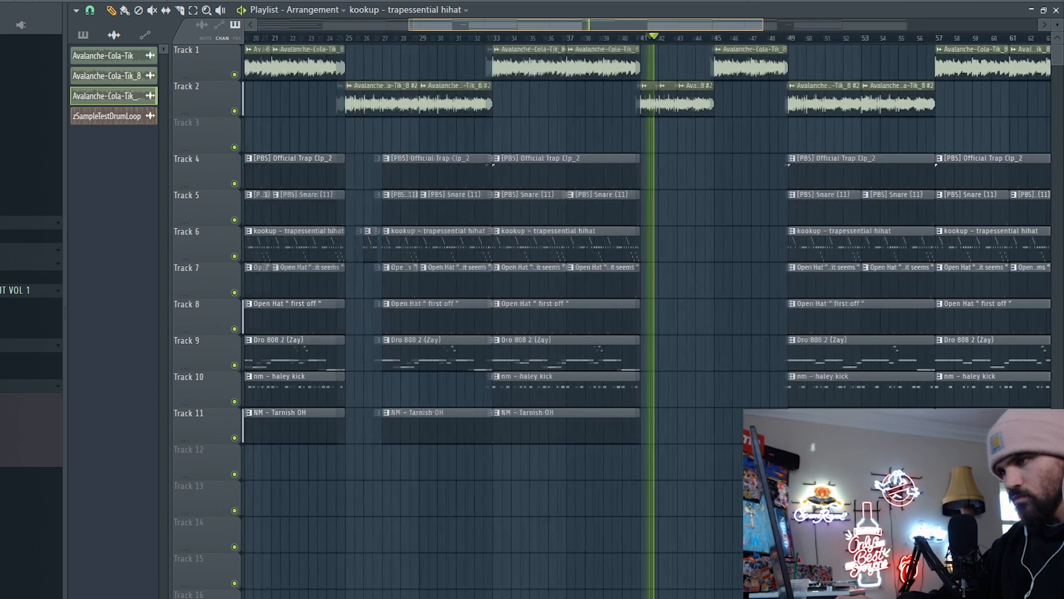
{"action": "scroll", "coordinate": [665, 166], "scroll_direction": "down", "scroll_amount": 2}
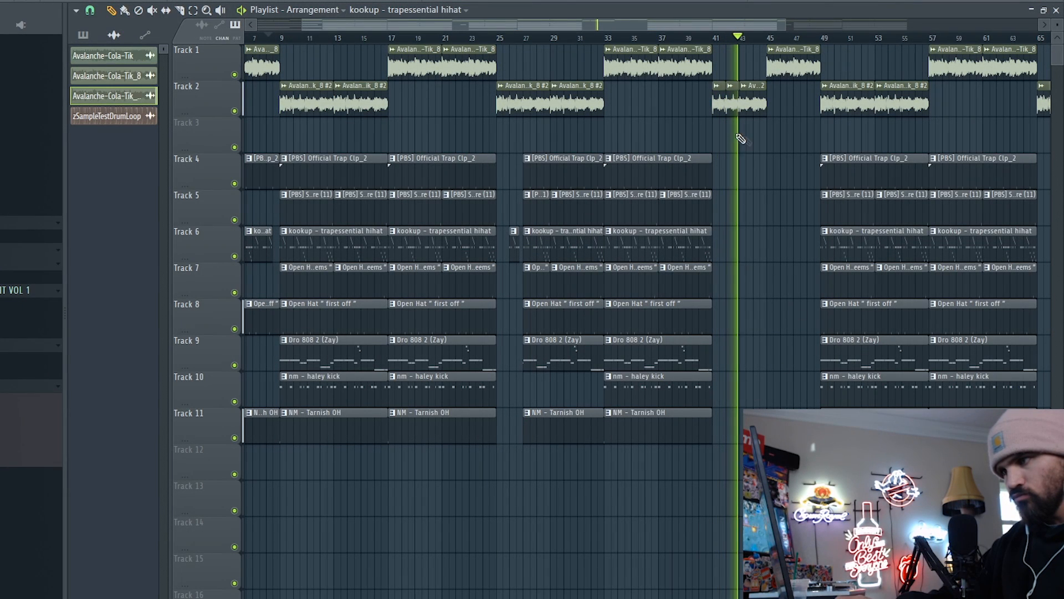
Step: Replace the Track 1 sample clip at bar 45 with a copy of the Track 2 sample clips from bars 41 to 44
{"action": "scroll", "coordinate": [740, 139], "scroll_direction": "down", "scroll_amount": 2}
{"action": "scroll", "coordinate": [765, 142], "scroll_direction": "down", "scroll_amount": 1}
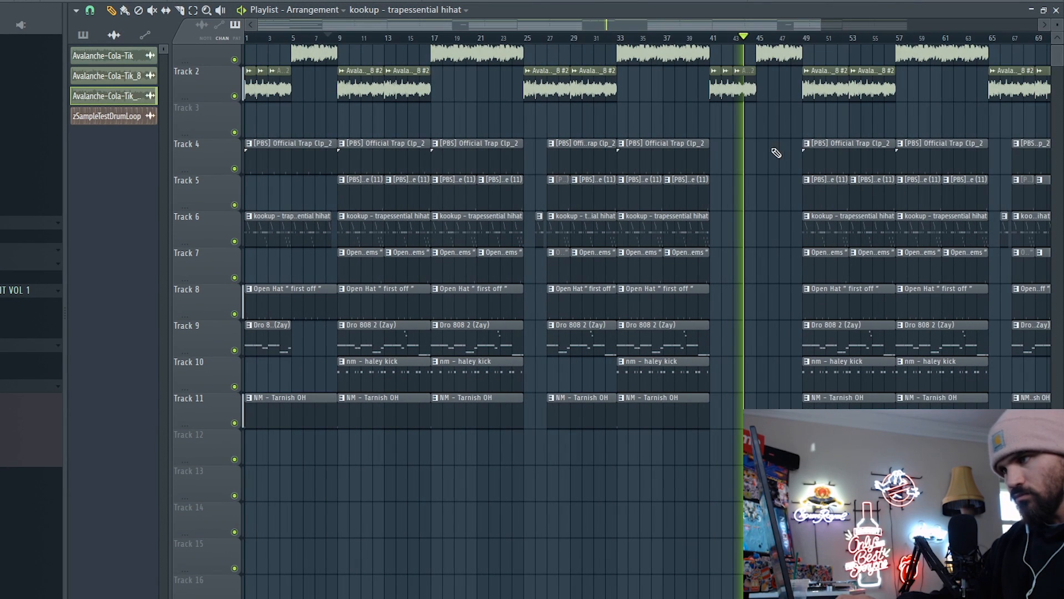
{"action": "scroll", "coordinate": [729, 187], "scroll_direction": "up", "scroll_amount": 1}
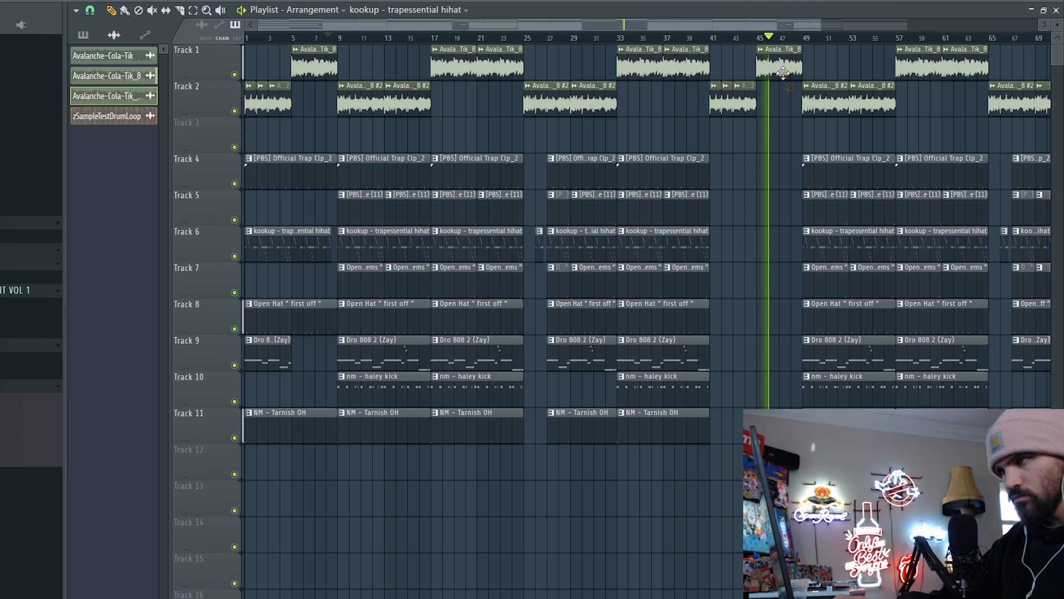
{"action": "scroll", "coordinate": [782, 66], "scroll_direction": "up", "scroll_amount": 2}
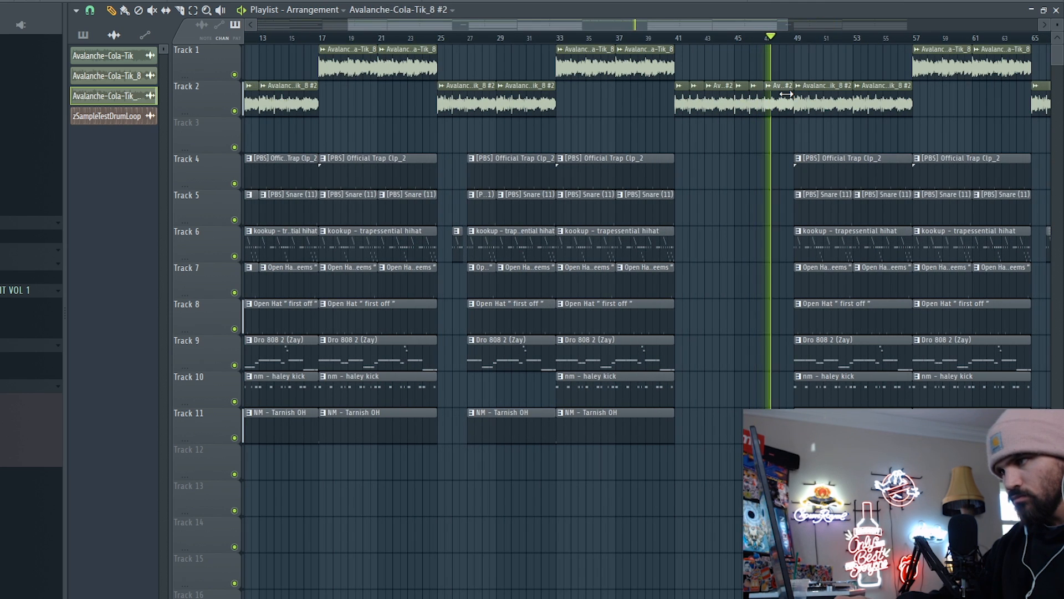
Step: Review the full arrangement from the first bar through bar 80 and stop playback
{"action": "scroll", "coordinate": [864, 183], "scroll_direction": "down", "scroll_amount": 2}
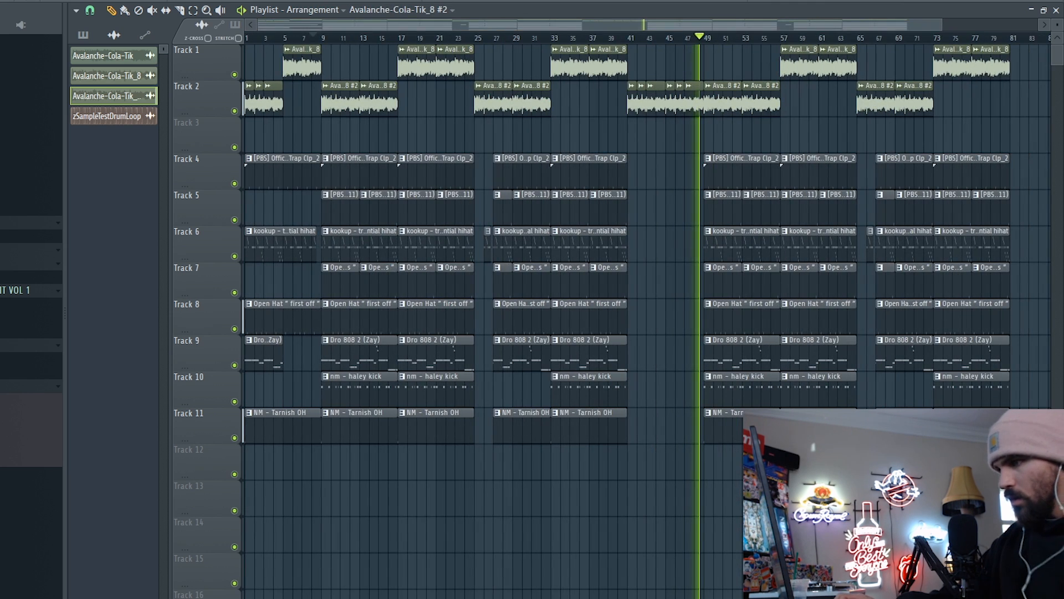
{"action": "scroll", "coordinate": [711, 52], "scroll_direction": "down", "scroll_amount": 1}
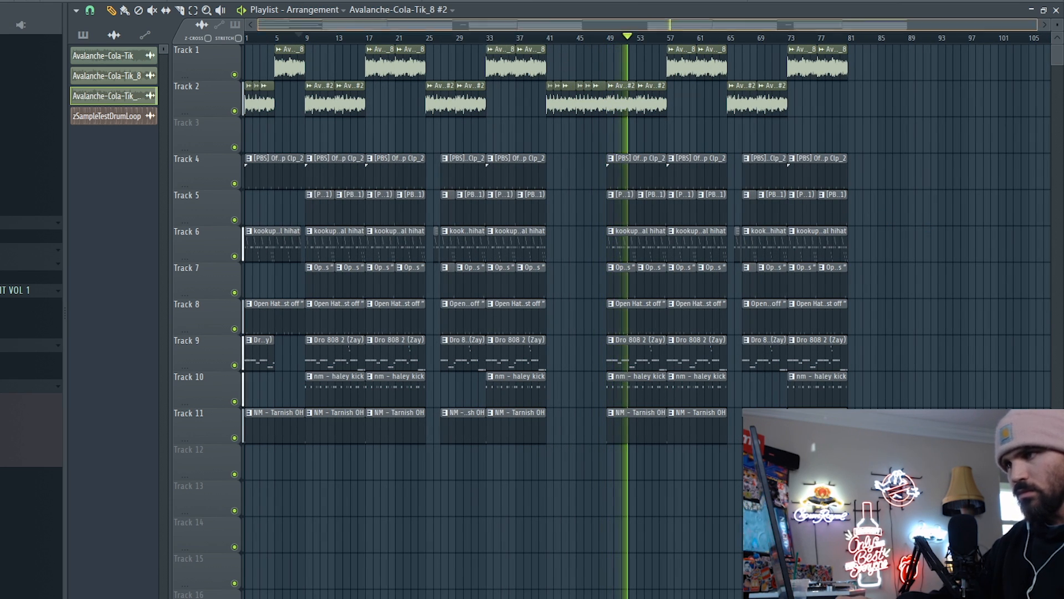
{"action": "scroll", "coordinate": [548, 107], "scroll_direction": "down", "scroll_amount": 1}
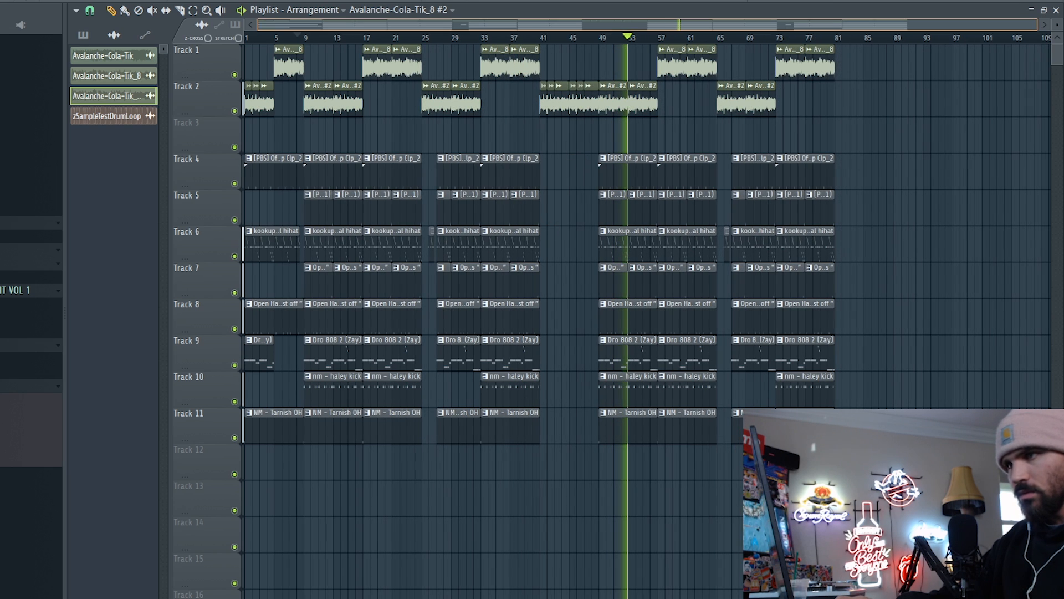
{"action": "key", "text": "space"}
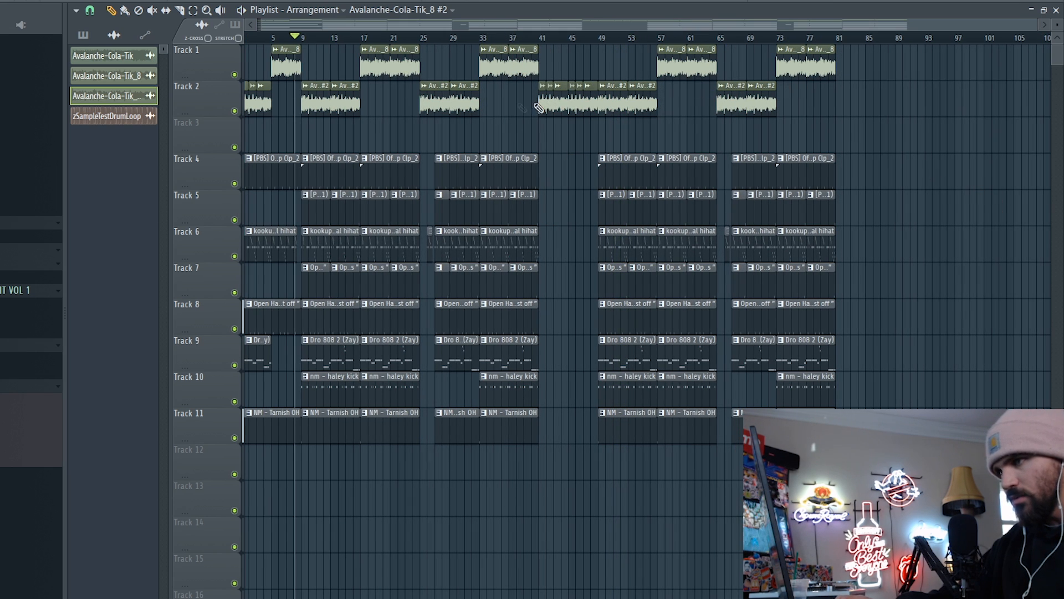